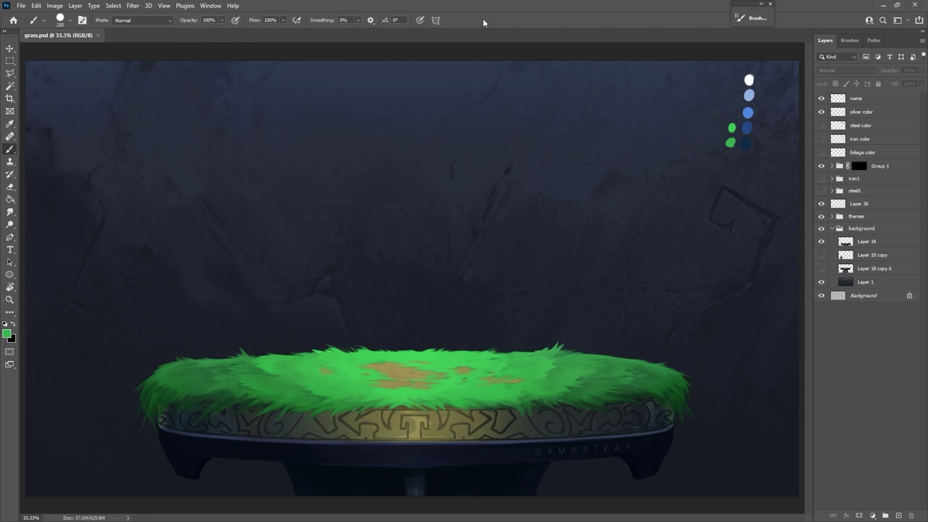
# Choose the Soft Round Pressure Opacity brush preset.
pyautogui.rightClick(404, 249)
pyautogui.click(458, 338)
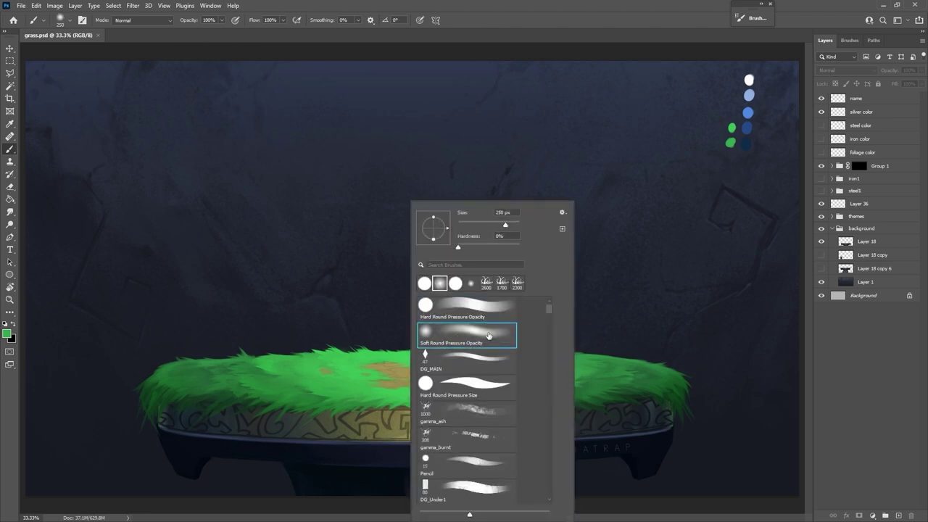
pyautogui.click(527, 31)
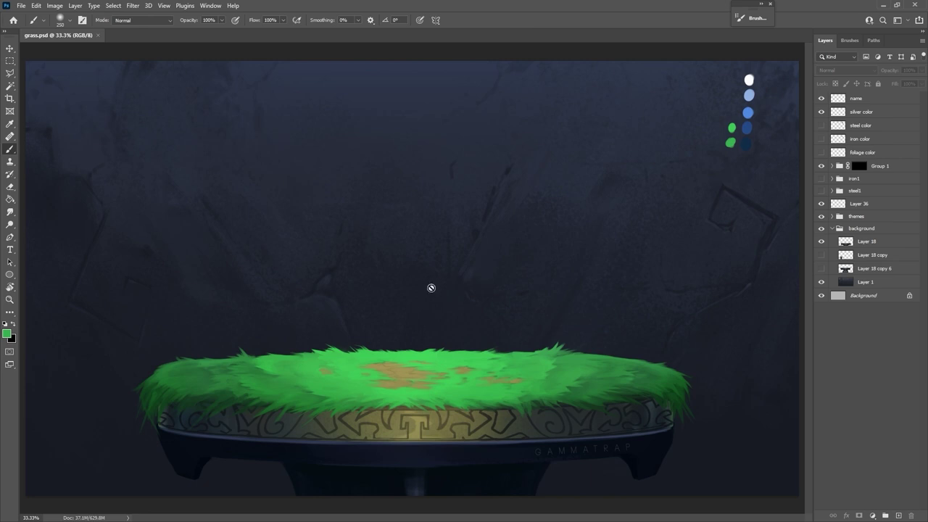
# On Layer 36, outline a six-sided block silhouette standing on the grass with the Polygonal Lasso tool.
pyautogui.press('l')
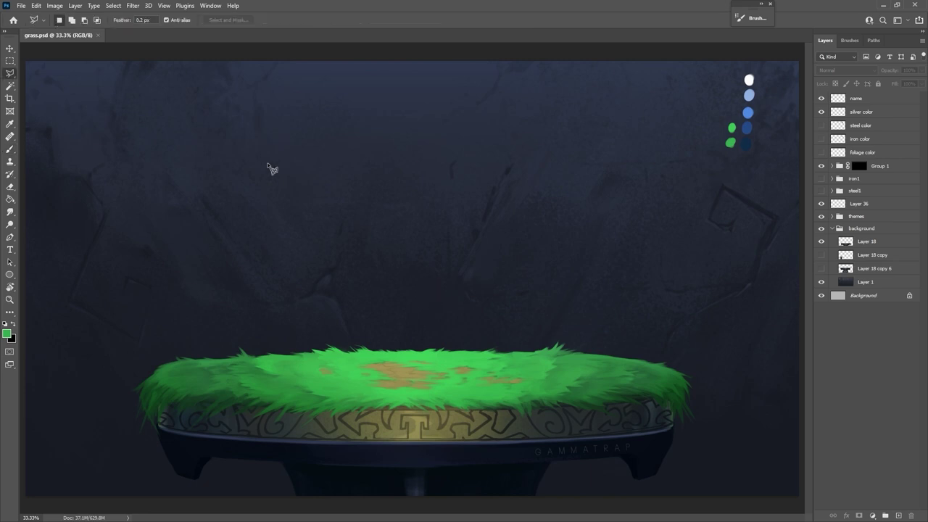
pyautogui.rightClick(12, 76)
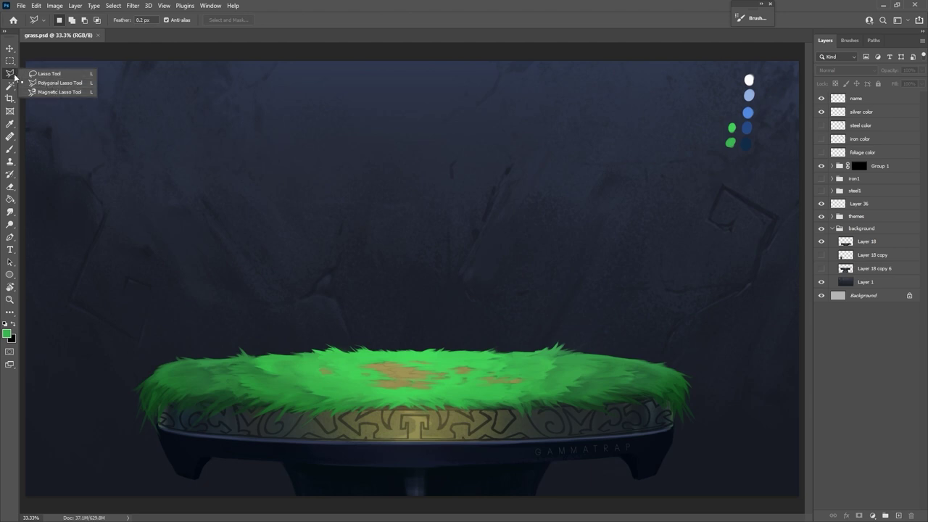
pyautogui.click(48, 83)
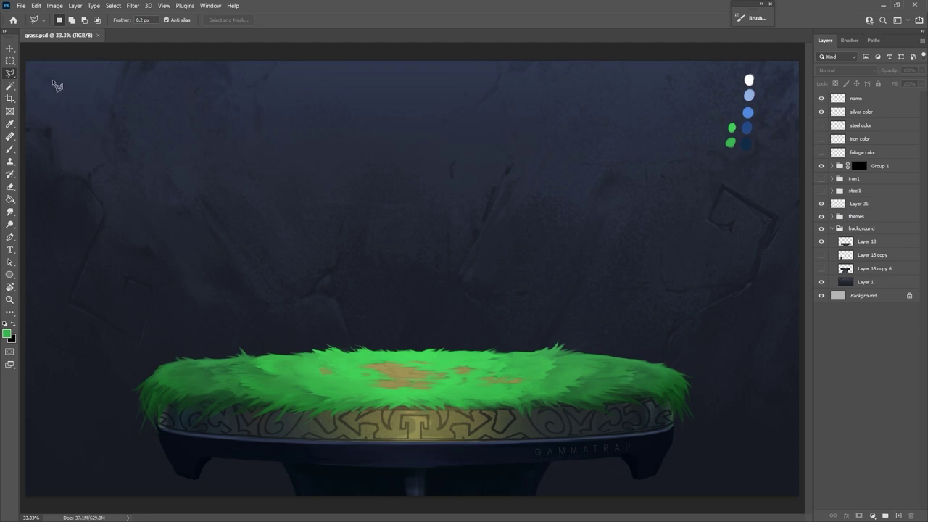
pyautogui.click(855, 205)
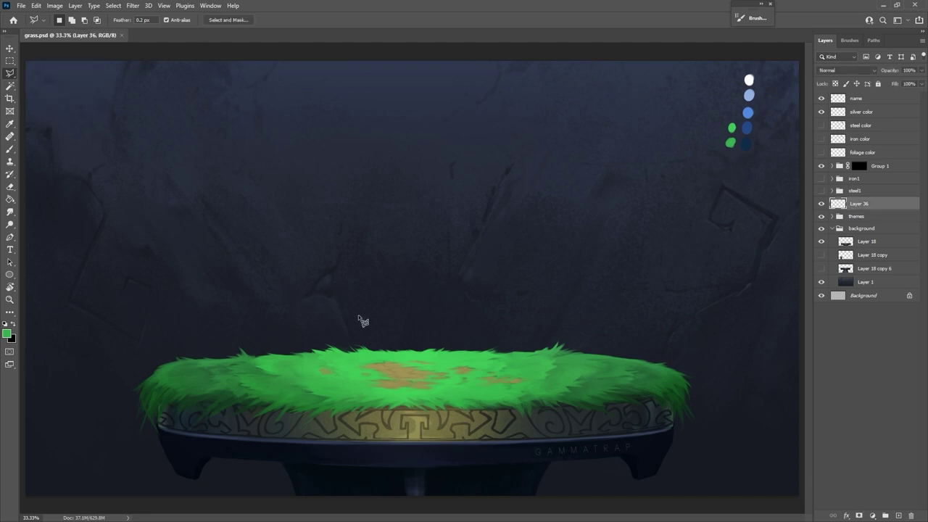
pyautogui.click(276, 359)
pyautogui.click(280, 239)
pyautogui.click(408, 225)
pyautogui.click(521, 241)
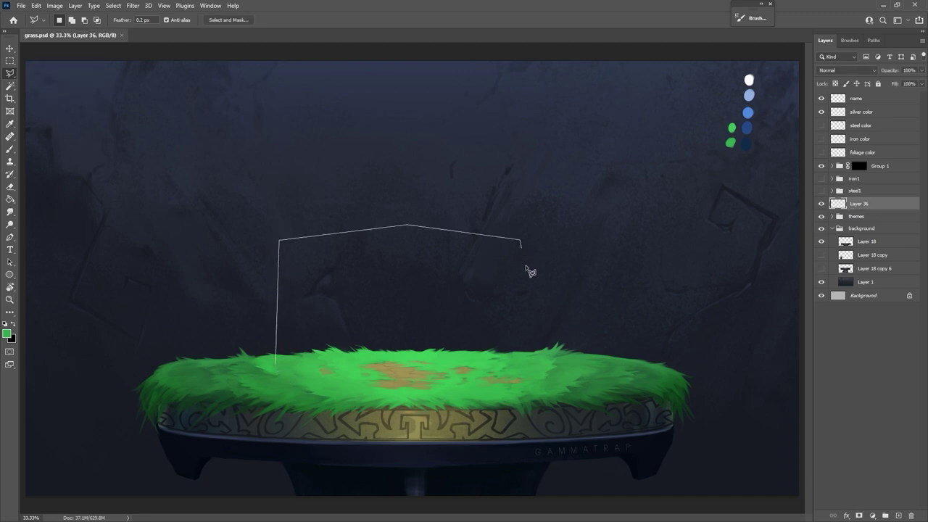
pyautogui.click(526, 365)
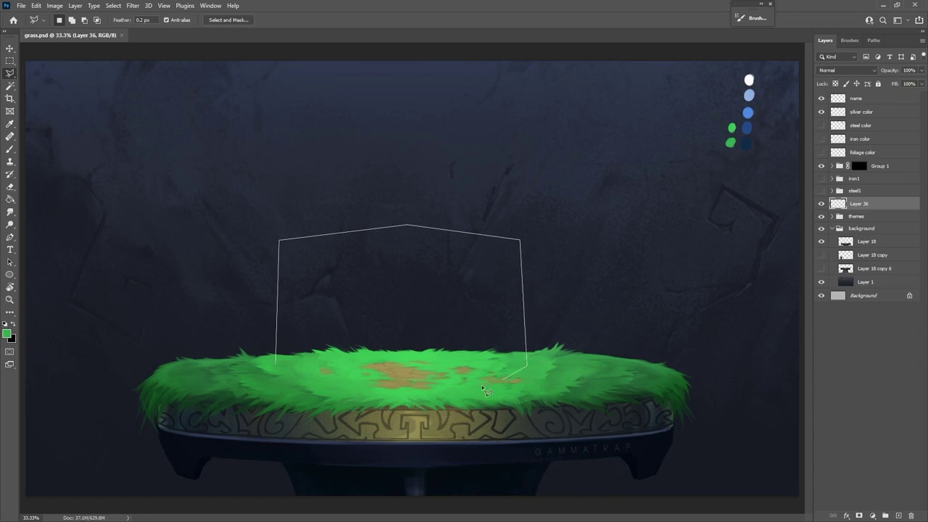
pyautogui.doubleClick(408, 379)
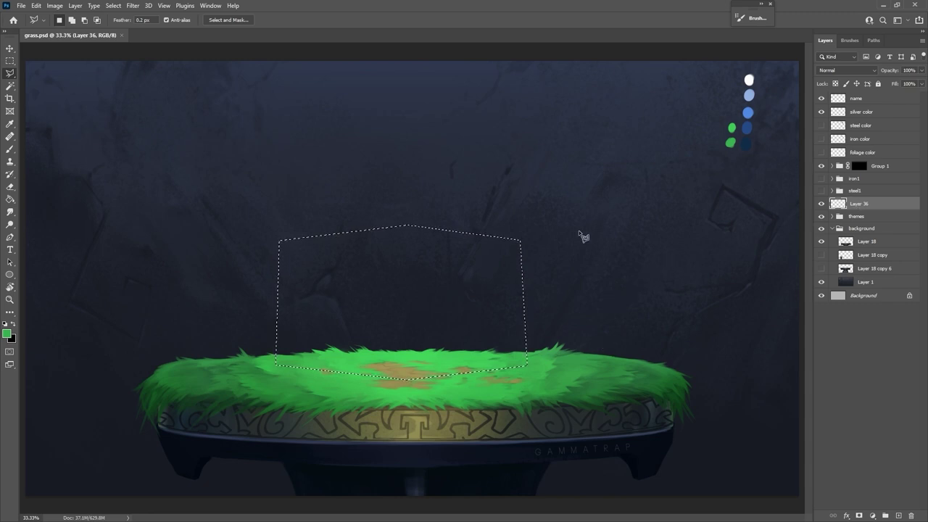
# Paint the block selection solid with the medium blue swatch colour, deselect it and nudge the block slightly right and down.
pyautogui.press('b')
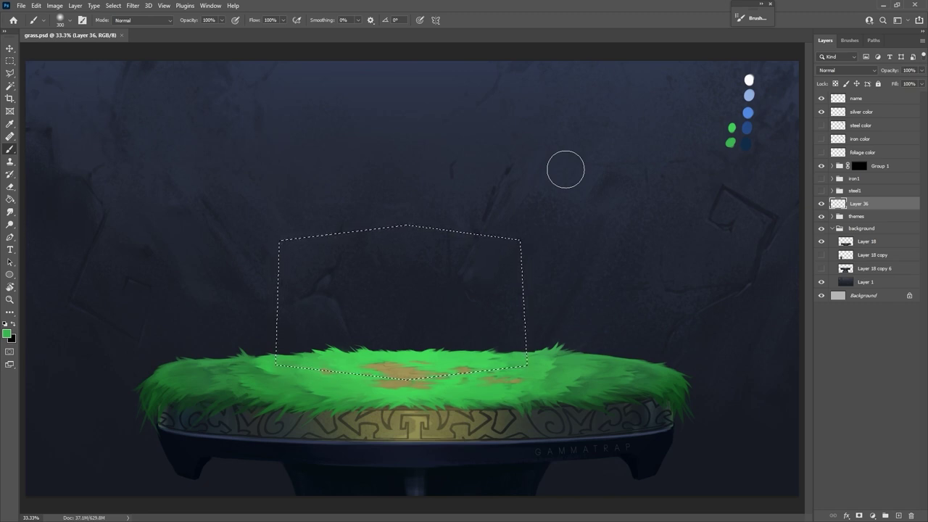
pyautogui.keyDown('alt'); pyautogui.click(748, 114); pyautogui.keyUp('alt')
pyautogui.moveTo(520, 246)
pyautogui.mouseDown()
pyautogui.moveTo(263, 401)
pyautogui.moveTo(261, 345)
pyautogui.moveTo(297, 227)
pyautogui.mouseUp()
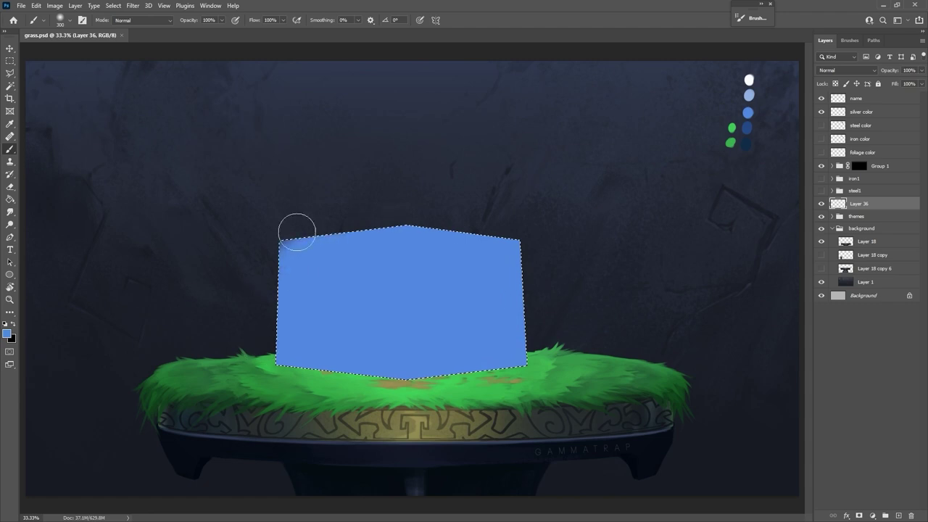
pyautogui.press('v')
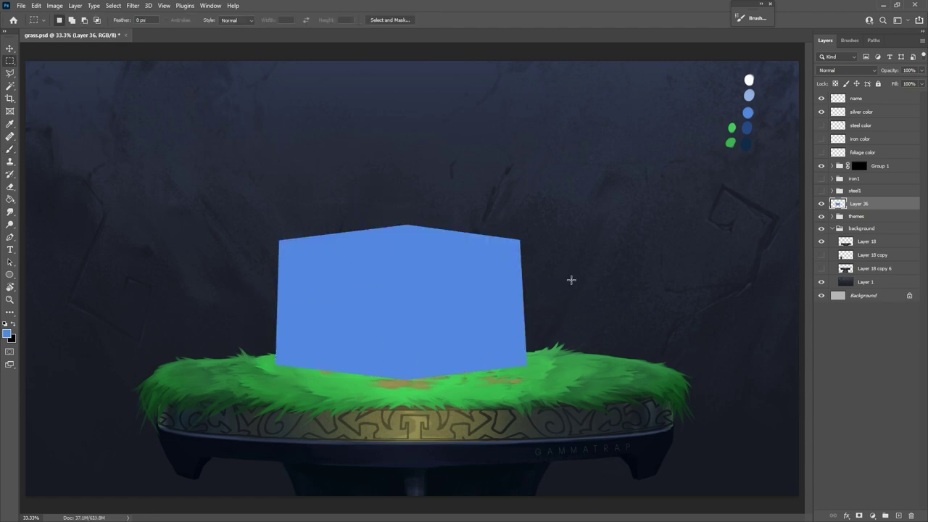
pyautogui.hotkey('ctrl', 'd')
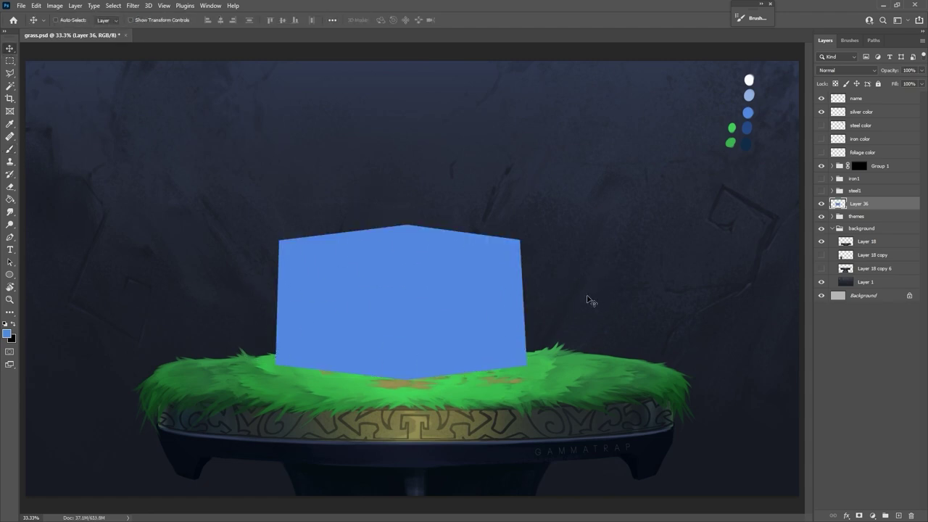
pyautogui.moveTo(590, 300); pyautogui.dragTo(602, 304)
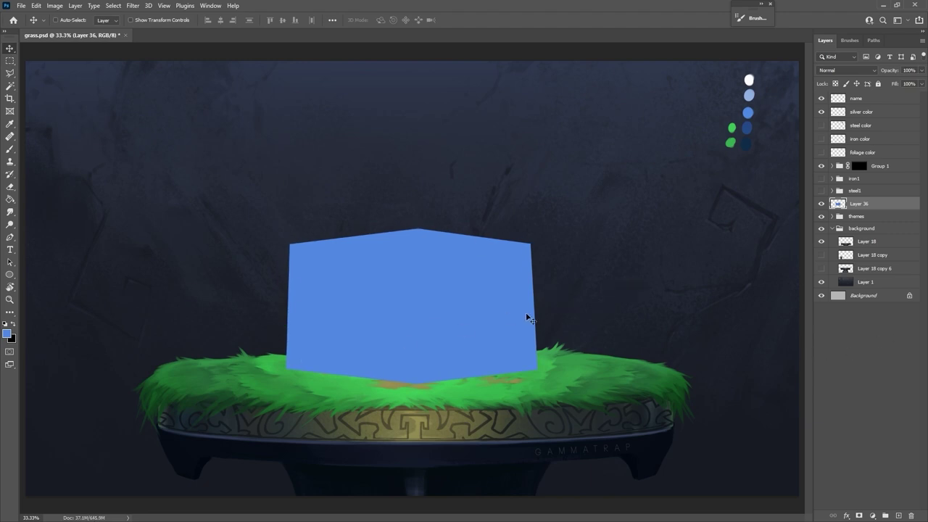
# Add a new layer above Layer 36 and clip it to the block's base shape.
pyautogui.click(898, 516)
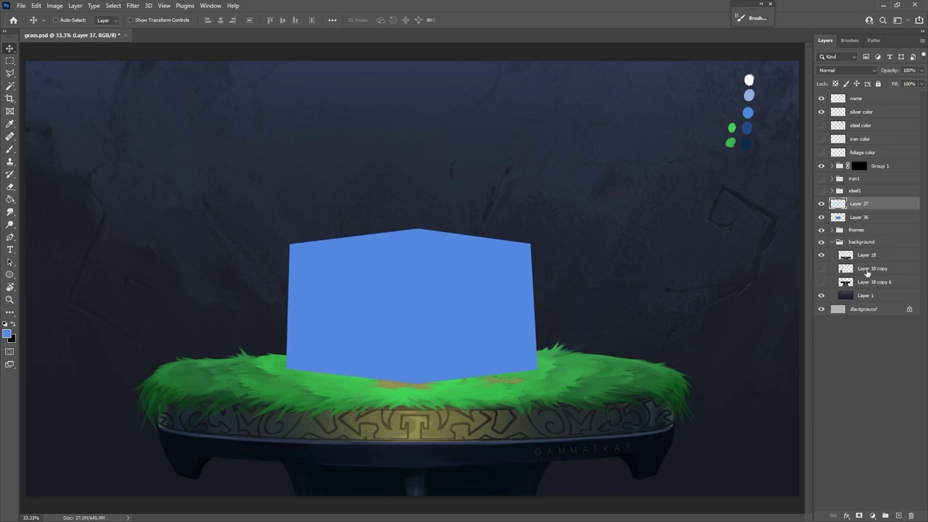
pyautogui.rightClick(862, 205)
pyautogui.click(787, 298)
# Select the block's right side face with a polygonal selection and paint it with the dark blue swatch colour.
pyautogui.press('l')
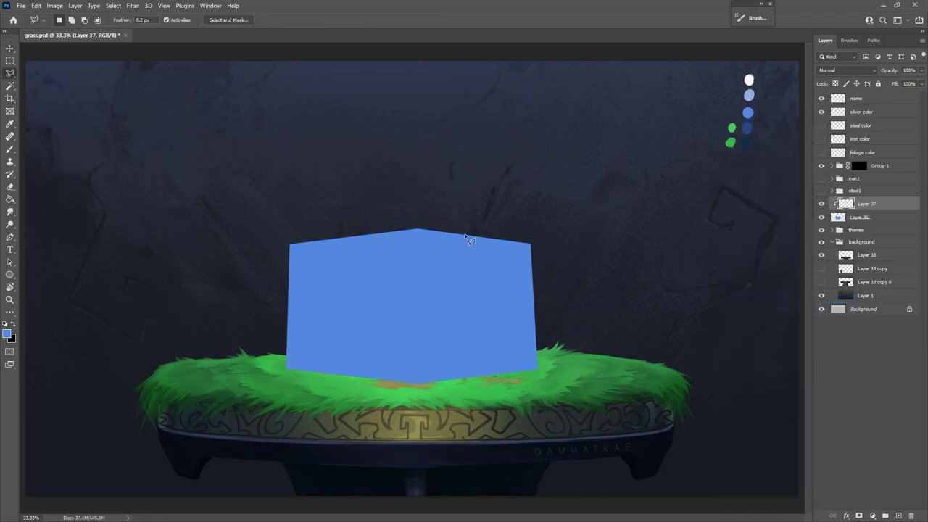
pyautogui.click(532, 244)
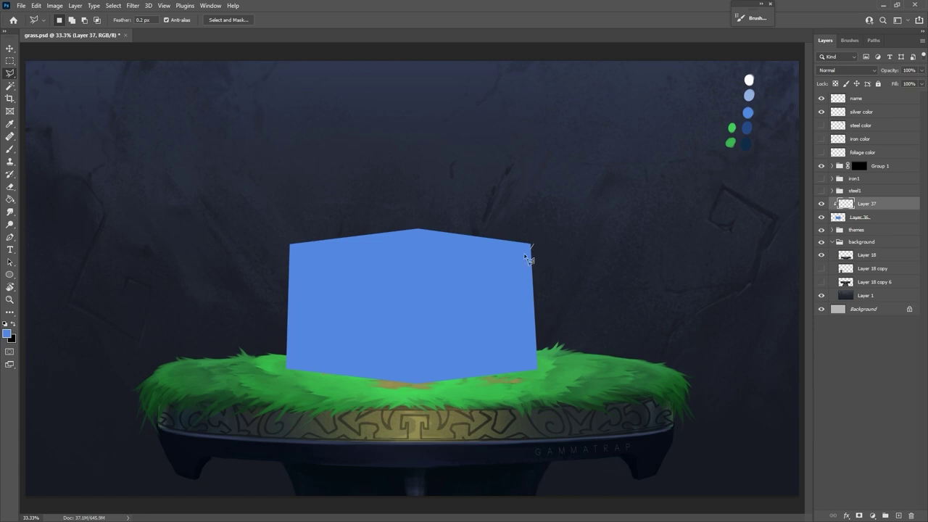
pyautogui.click(415, 257)
pyautogui.click(416, 386)
pyautogui.doubleClick(542, 376)
pyautogui.press('b')
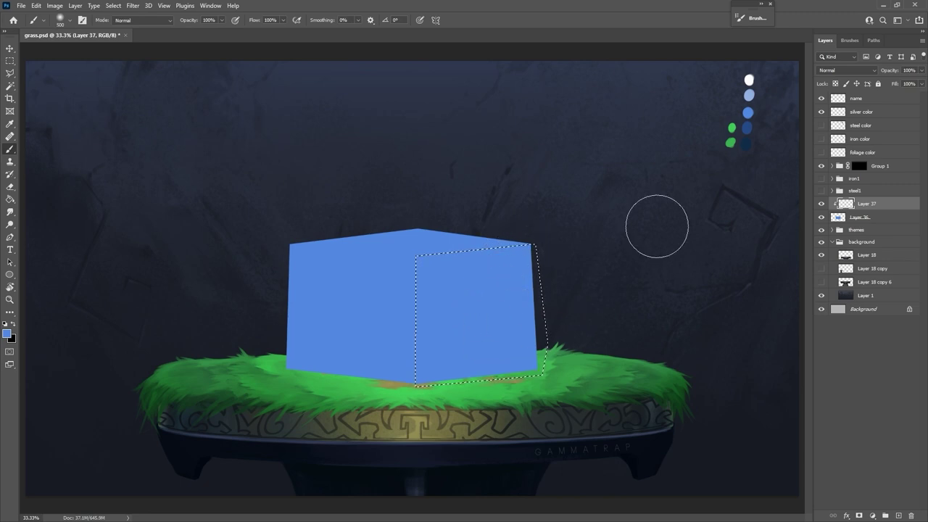
pyautogui.keyDown('alt'); pyautogui.click(747, 128); pyautogui.keyUp('alt')
pyautogui.moveTo(564, 269)
pyautogui.mouseDown()
pyautogui.moveTo(451, 269)
pyautogui.moveTo(515, 306)
pyautogui.moveTo(503, 372)
pyautogui.mouseUp()
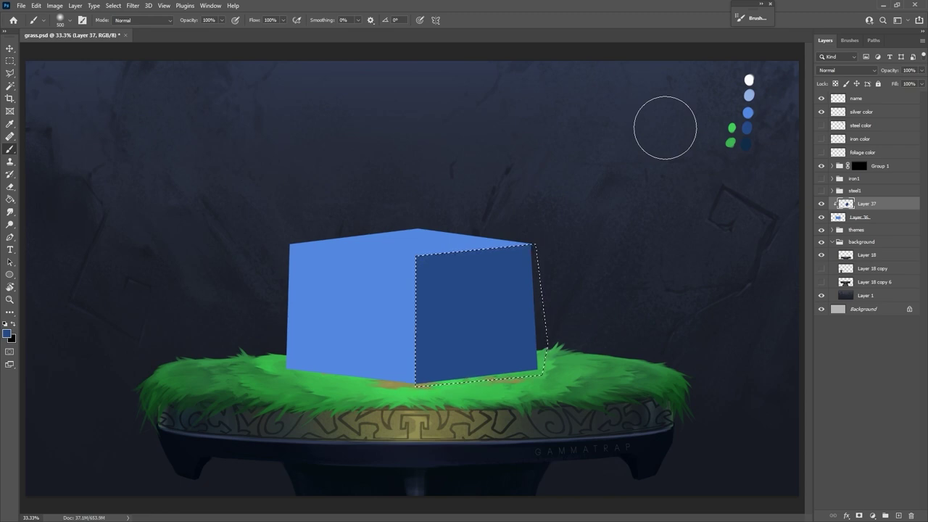
# Replace the current selection with a polygonal selection around the block's top face.
pyautogui.press('l')
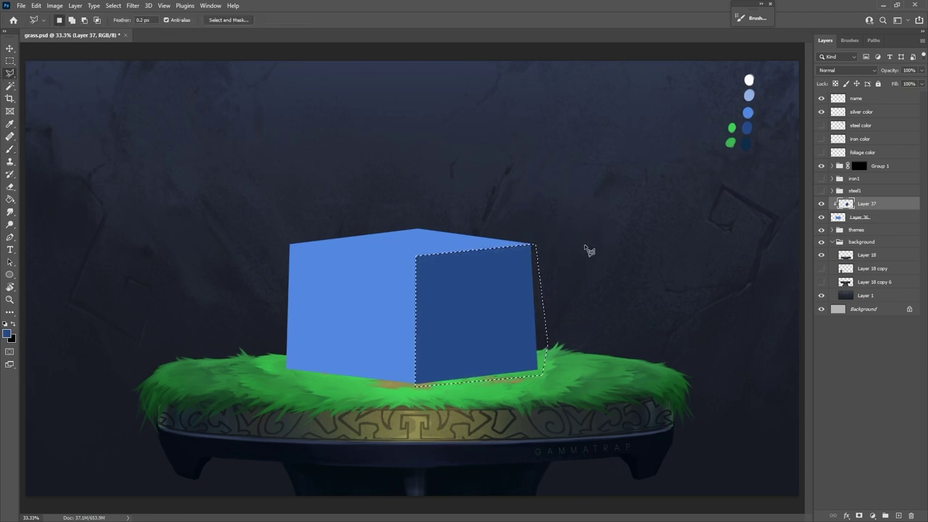
pyautogui.click(586, 245)
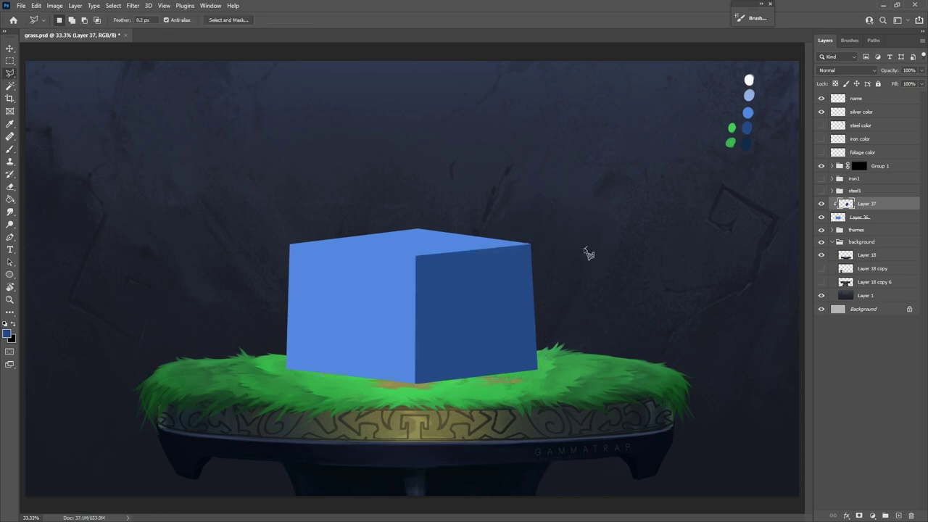
pyautogui.click(530, 245)
pyautogui.click(415, 255)
pyautogui.click(287, 245)
pyautogui.click(433, 208)
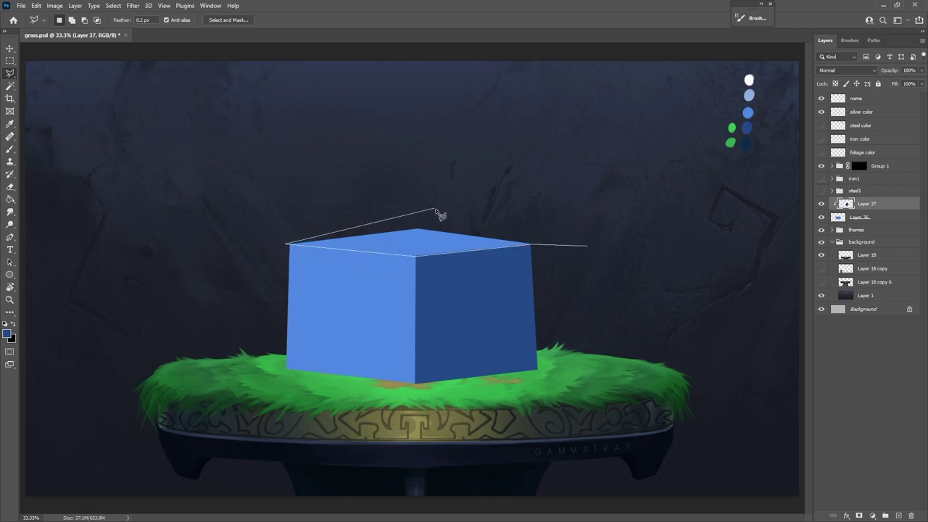
pyautogui.click(586, 246)
# Paint the selected top face with the light blue swatch colour and clear the selection.
pyautogui.press('b')
pyautogui.keyDown('alt'); pyautogui.click(749, 95); pyautogui.keyUp('alt')
pyautogui.moveTo(565, 218)
pyautogui.mouseDown()
pyautogui.moveTo(458, 236)
pyautogui.moveTo(584, 249)
pyautogui.moveTo(415, 286)
pyautogui.mouseUp()
pyautogui.press('m')
pyautogui.hotkey('ctrl', 'd')
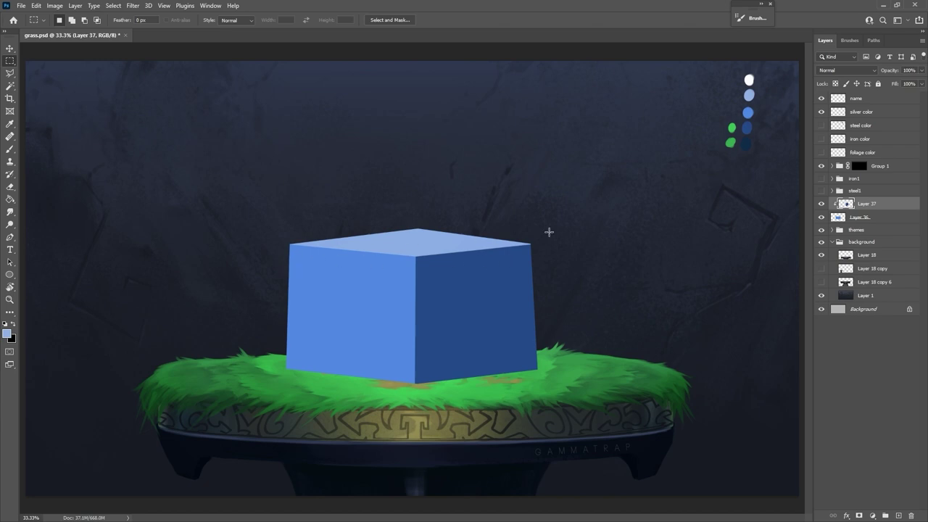
# Reselect the block's top face with the Polygonal Lasso, following its two front edges closely.
pyautogui.press('l')
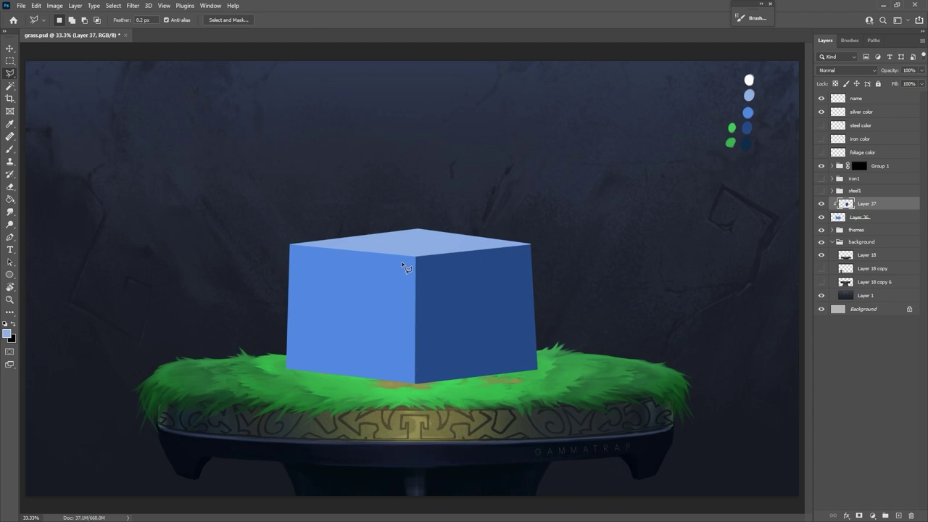
pyautogui.click(531, 244)
pyautogui.click(416, 255)
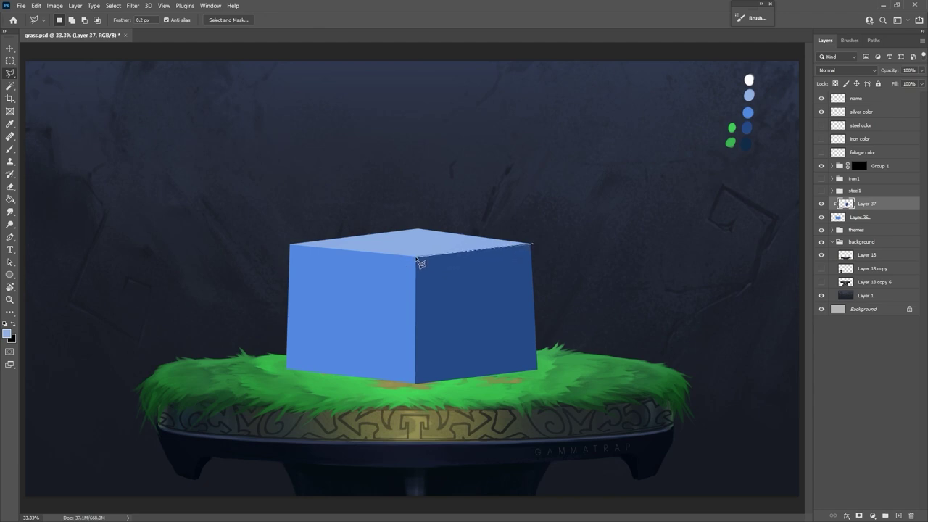
pyautogui.click(289, 245)
pyautogui.click(419, 216)
pyautogui.click(533, 237)
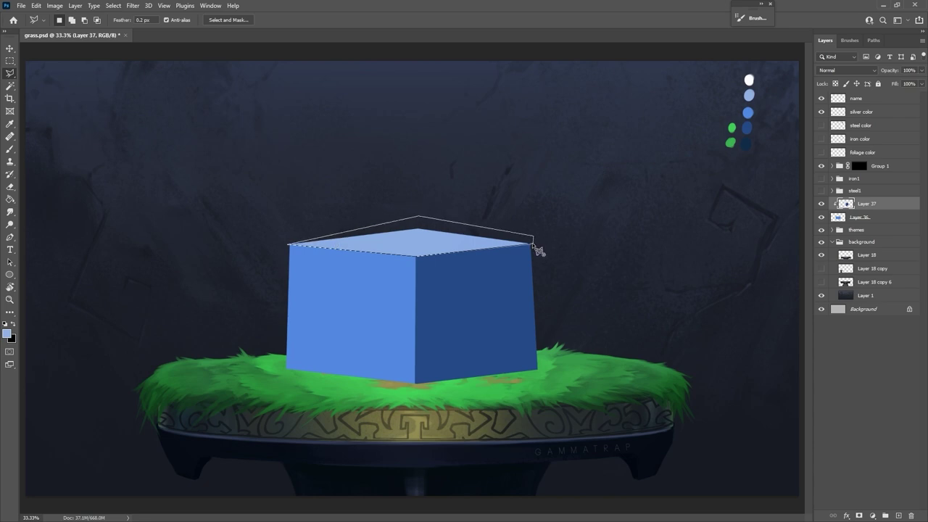
pyautogui.click(534, 246)
# Resize the soft brush and paint a white highlight along the back corner of the top face using the white swatch.
pyautogui.press('b')
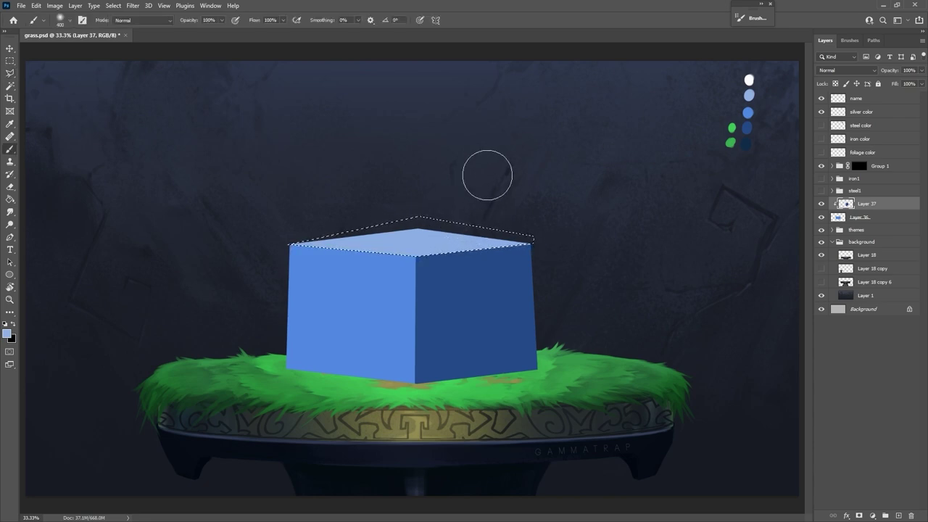
pyautogui.press('[')
pyautogui.press('[')
pyautogui.press('[')
pyautogui.press('[')
pyautogui.press('[')
pyautogui.press('[')
pyautogui.press('[')
pyautogui.press('[')
pyautogui.press('[')
pyautogui.press('[')
pyautogui.press('[')
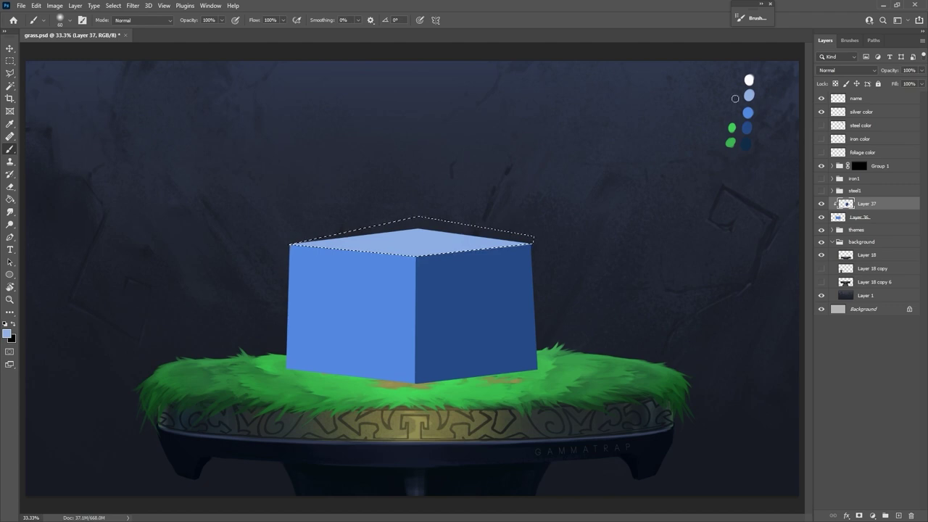
pyautogui.keyDown('alt'); pyautogui.click(749, 80); pyautogui.keyUp('alt')
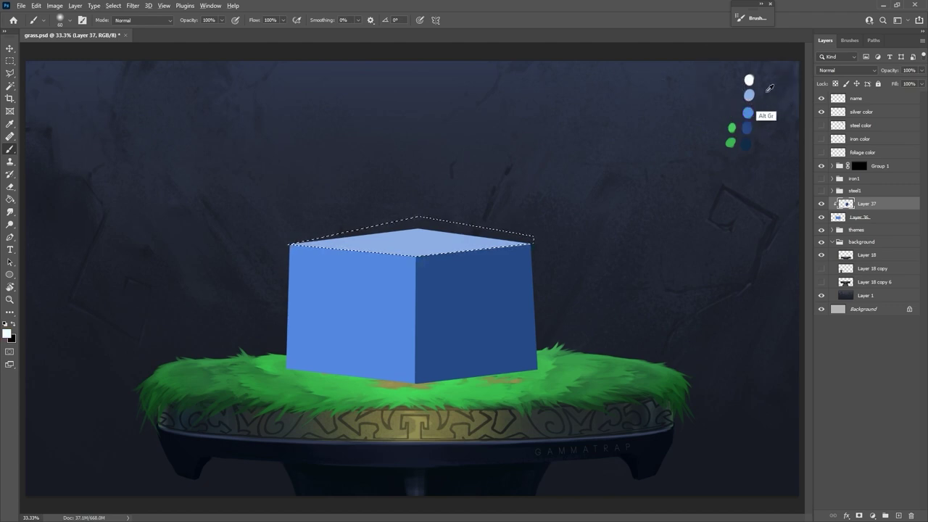
pyautogui.keyDown('alt'); pyautogui.click(748, 81); pyautogui.keyUp('alt')
pyautogui.keyDown('alt'); pyautogui.click(749, 78); pyautogui.keyUp('alt')
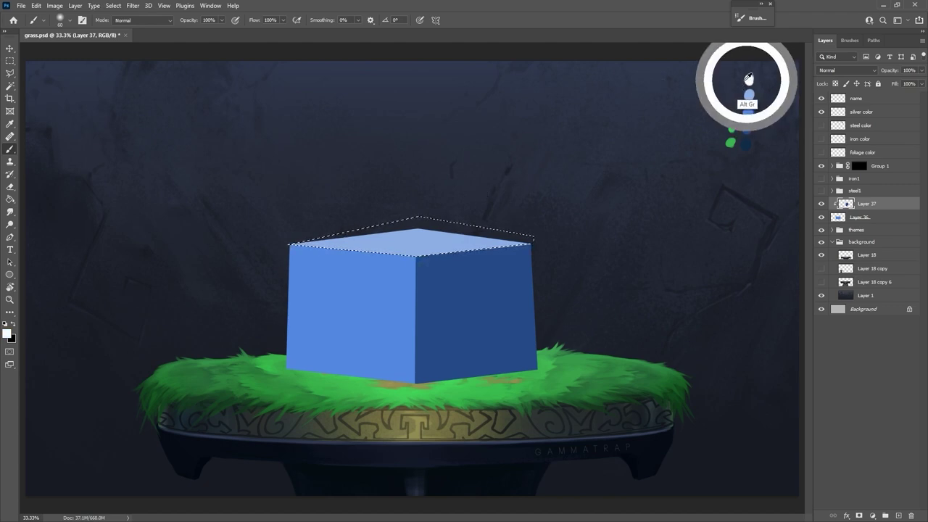
pyautogui.press(']')
pyautogui.press(']')
pyautogui.press(']')
pyautogui.press(']')
pyautogui.press(']')
pyautogui.press(']')
pyautogui.moveTo(406, 233)
pyautogui.mouseDown()
pyautogui.moveTo(446, 208)
pyautogui.moveTo(446, 224)
pyautogui.moveTo(467, 219)
pyautogui.moveTo(377, 219)
pyautogui.mouseUp()
# Add diagonal white reflection streaks across the middle of the top face with a smaller soft brush.
pyautogui.press(']')
pyautogui.press(']')
pyautogui.press(']')
pyautogui.press(']')
pyautogui.press('[')
pyautogui.press('[')
pyautogui.press('[')
pyautogui.press('[')
pyautogui.press('[')
pyautogui.press('[')
pyautogui.press('[')
pyautogui.press('[')
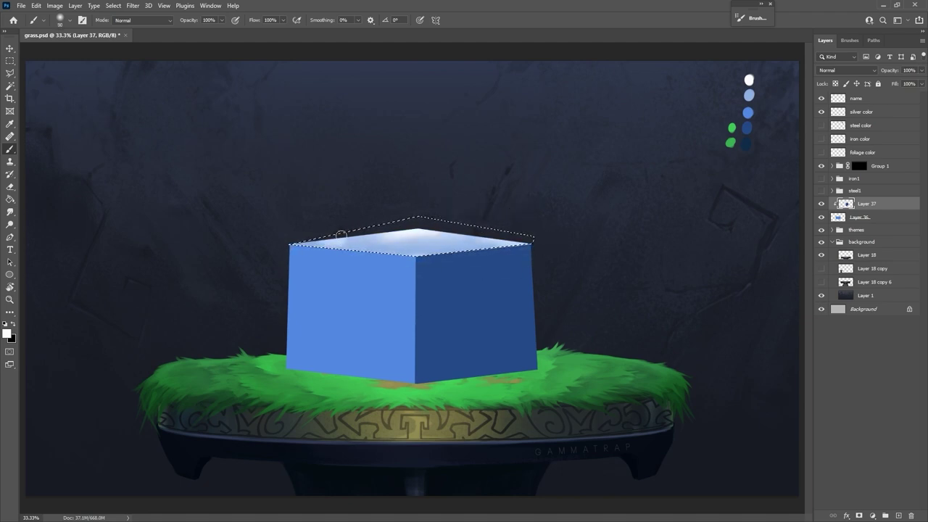
pyautogui.press('[')
pyautogui.press('[')
pyautogui.press('[')
pyautogui.press('[')
pyautogui.moveTo(424, 244); pyautogui.dragTo(468, 232)
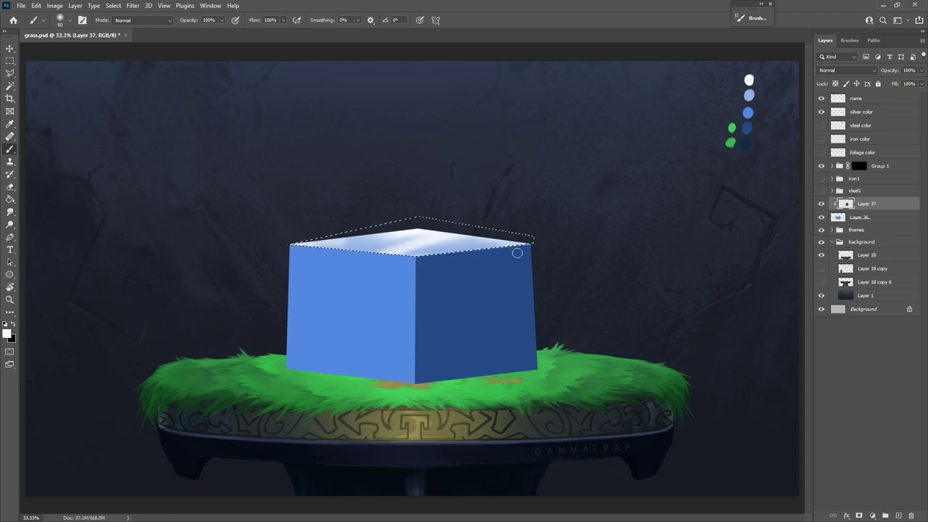
# Paint soft dark blue reflection patches on both sides of the top face using the dark blue swatch, lightening the gap between them.
pyautogui.keyDown('alt'); pyautogui.click(484, 268); pyautogui.keyUp('alt')
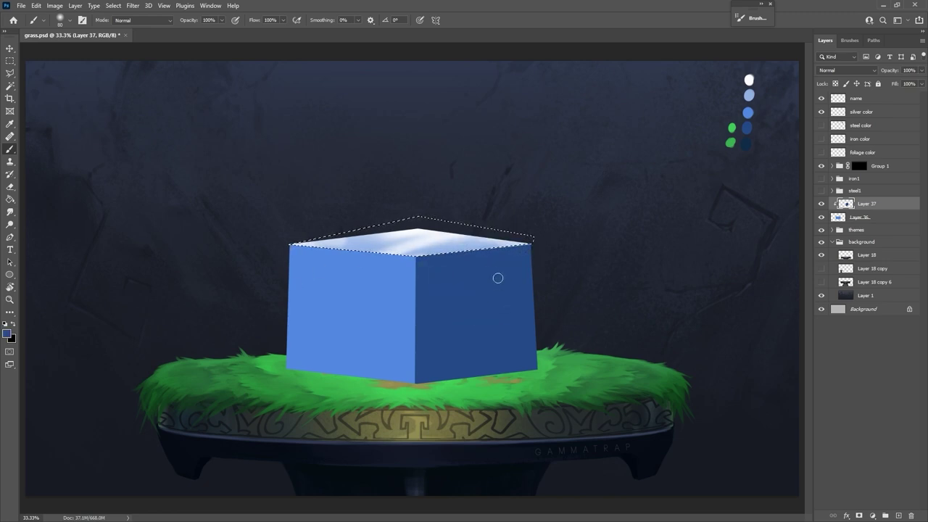
pyautogui.keyDown('alt'); pyautogui.click(747, 130); pyautogui.keyUp('alt')
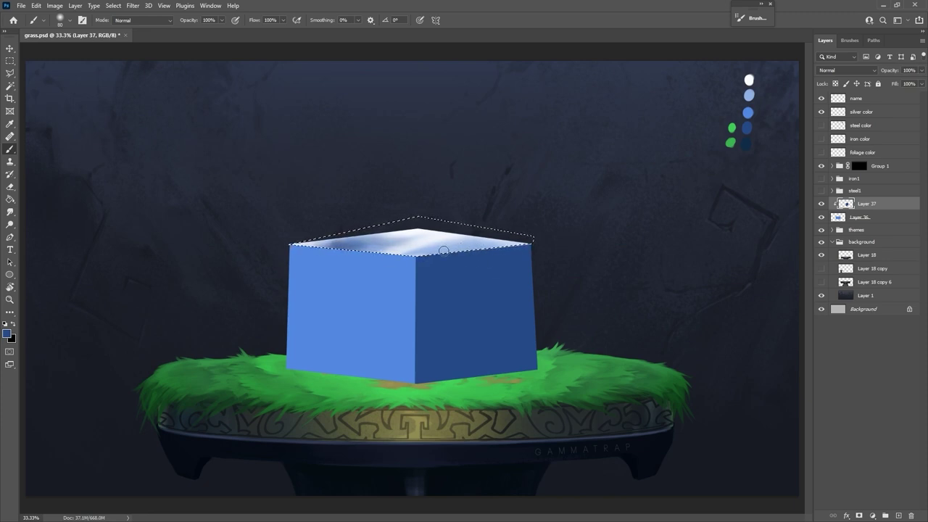
pyautogui.keyDown('alt'); pyautogui.click(464, 245); pyautogui.keyUp('alt')
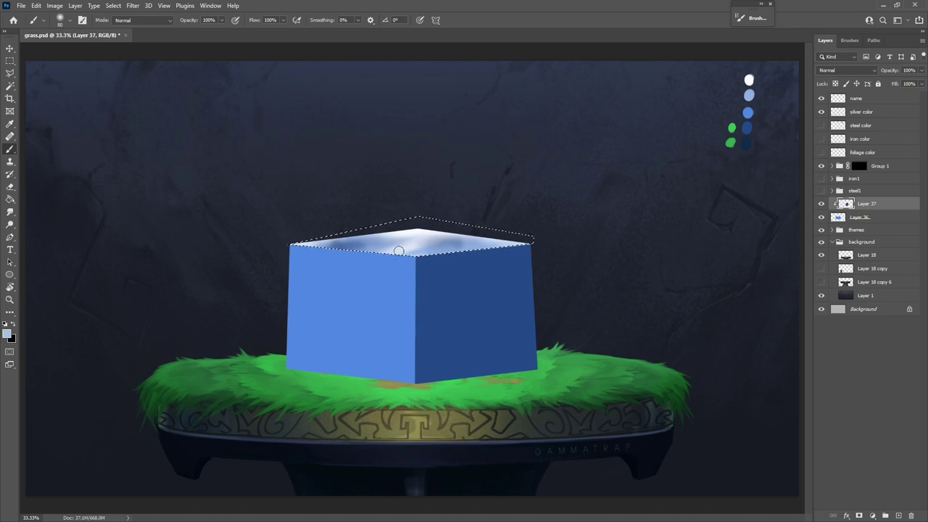
pyautogui.keyDown('alt'); pyautogui.click(413, 243); pyautogui.keyUp('alt')
pyautogui.moveTo(413, 243); pyautogui.dragTo(439, 237)
# Blend the dark reflection on the top face's left half into the pale areas with sampled tones and a smaller soft brush.
pyautogui.keyDown('alt'); pyautogui.click(356, 244); pyautogui.keyUp('alt')
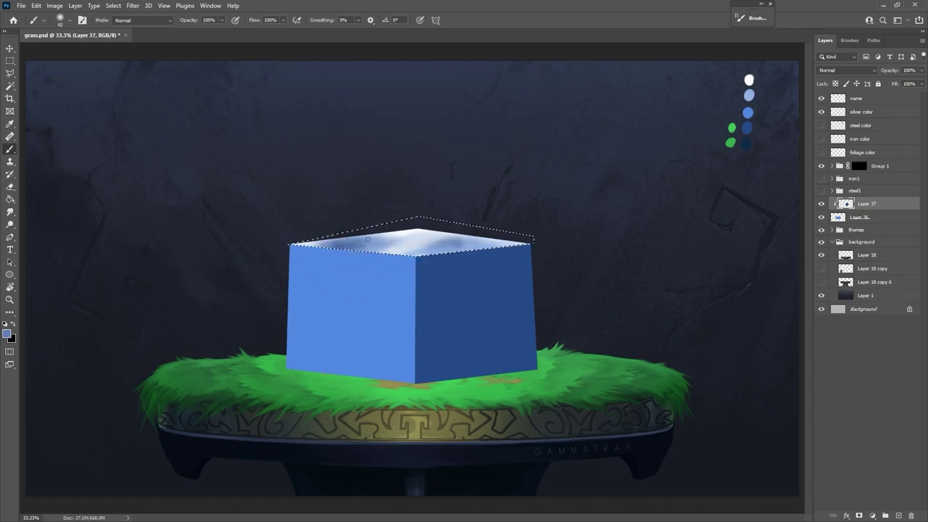
pyautogui.keyDown('alt'); pyautogui.click(310, 240); pyautogui.keyUp('alt')
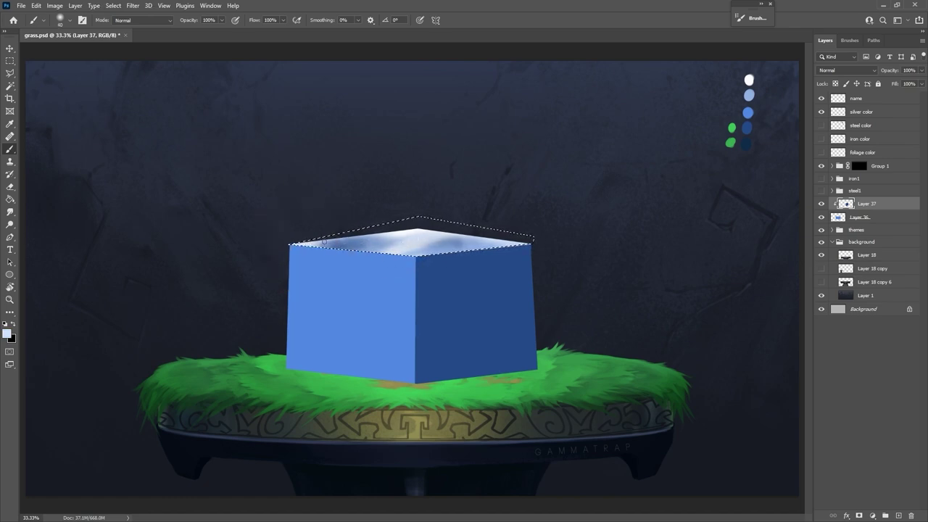
pyautogui.keyDown('alt'); pyautogui.click(344, 245); pyautogui.keyUp('alt')
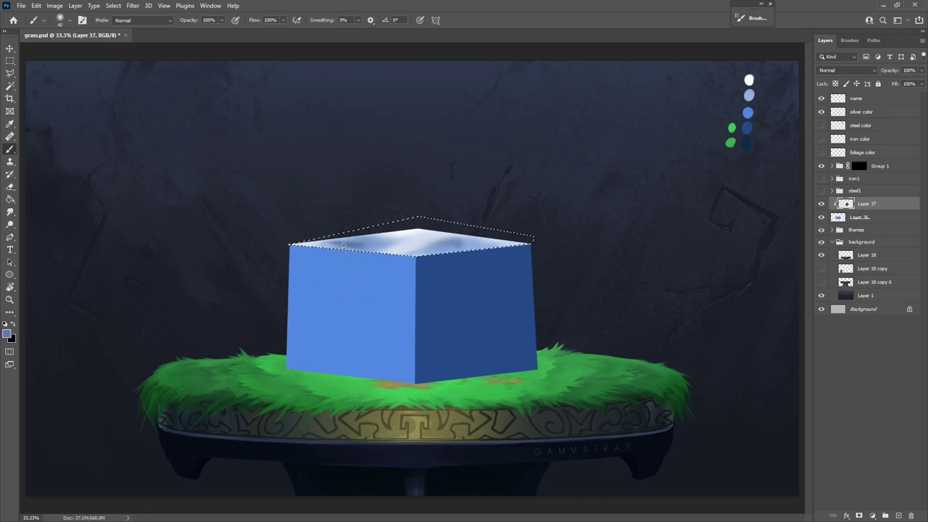
pyautogui.keyDown('alt'); pyautogui.click(366, 242); pyautogui.keyUp('alt')
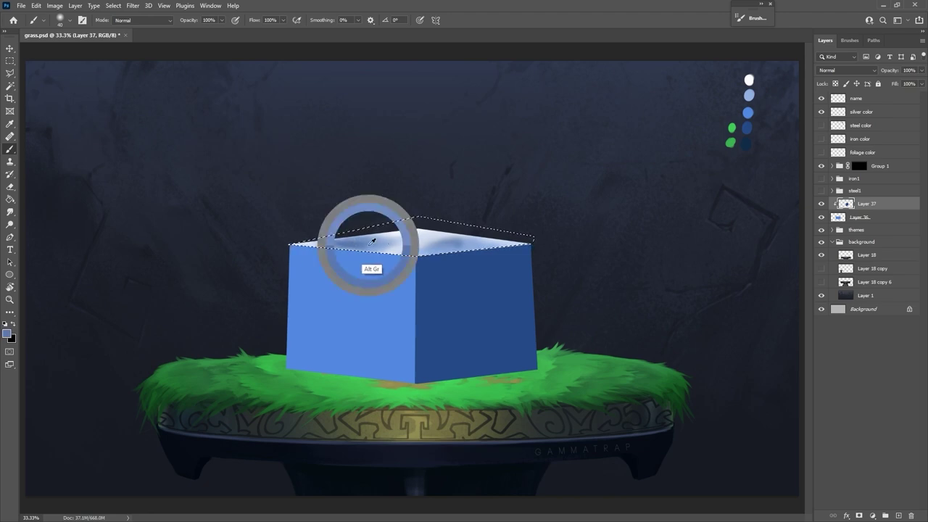
pyautogui.keyDown('alt'); pyautogui.click(350, 248); pyautogui.keyUp('alt')
pyautogui.keyDown('alt'); pyautogui.click(372, 242); pyautogui.keyUp('alt')
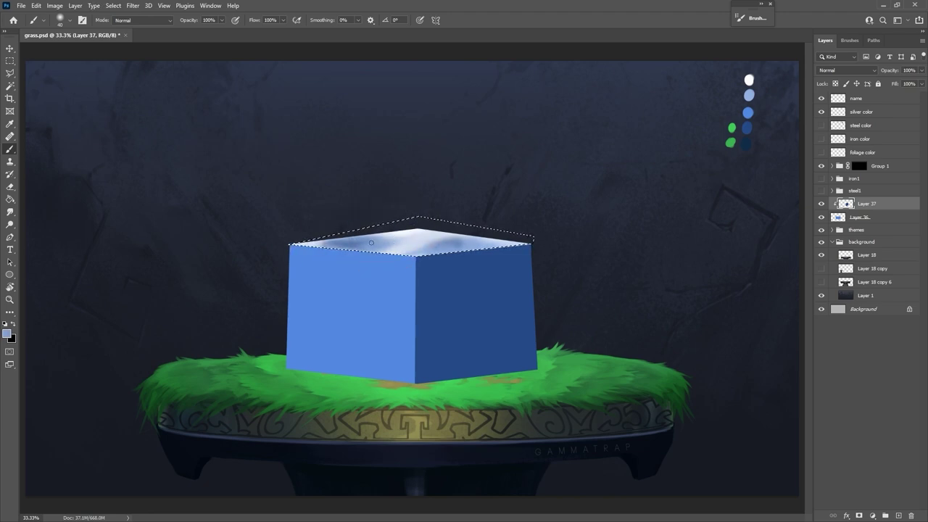
pyautogui.keyDown('alt'); pyautogui.click(339, 240); pyautogui.keyUp('alt')
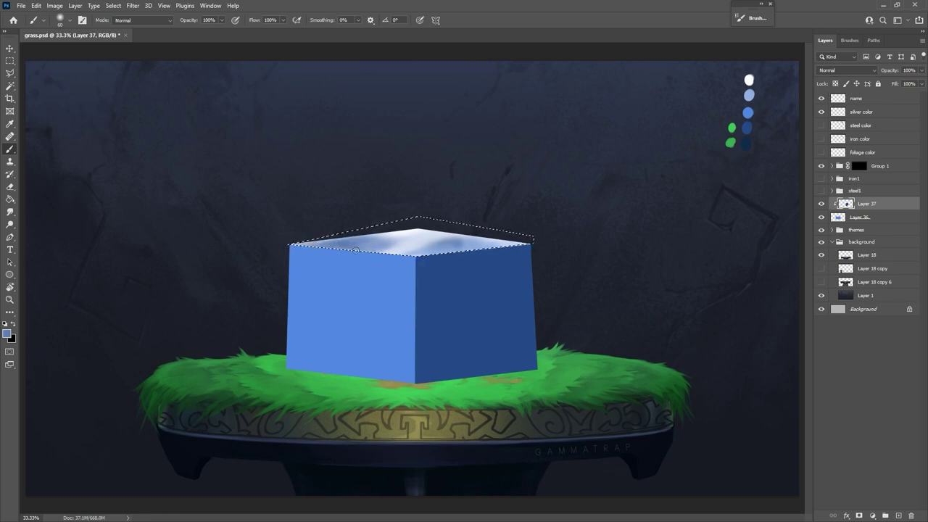
# Extend the blue reflections along the top face's front edges with tones sampled nearby, keeping a pale band at the front corner.
pyautogui.keyDown('alt'); pyautogui.click(364, 248); pyautogui.keyUp('alt')
pyautogui.keyDown('alt'); pyautogui.click(395, 249); pyautogui.keyUp('alt')
pyautogui.moveTo(391, 251); pyautogui.dragTo(334, 256)
pyautogui.keyDown('alt'); pyautogui.click(438, 249); pyautogui.keyUp('alt')
pyautogui.keyDown('alt'); pyautogui.click(415, 245); pyautogui.keyUp('alt')
pyautogui.moveTo(446, 249); pyautogui.dragTo(422, 251)
pyautogui.keyDown('alt'); pyautogui.click(443, 244); pyautogui.keyUp('alt')
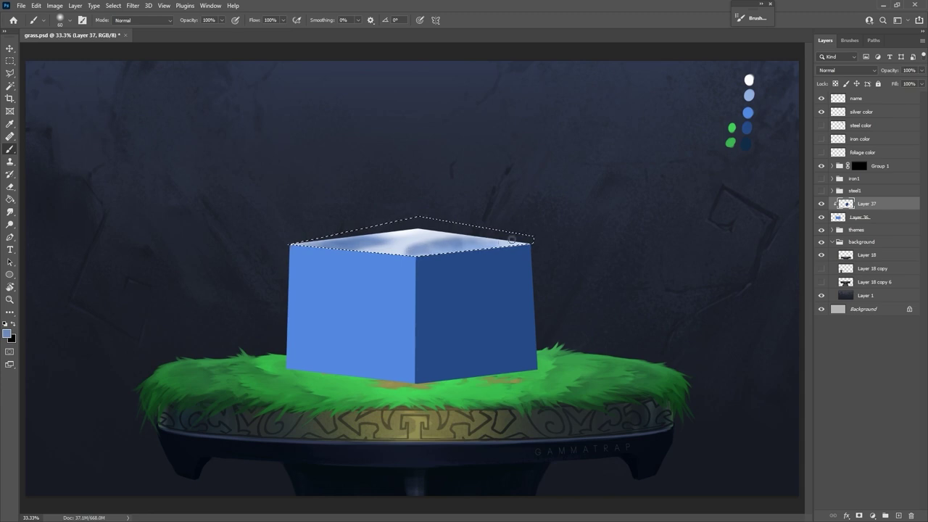
# Lighten and soften the pale band in the middle of the top face with sampled light tones.
pyautogui.keyDown('alt'); pyautogui.click(464, 249); pyautogui.keyUp('alt')
pyautogui.keyDown('alt'); pyautogui.click(443, 236); pyautogui.keyUp('alt')
pyautogui.keyDown('alt'); pyautogui.click(418, 247); pyautogui.keyUp('alt')
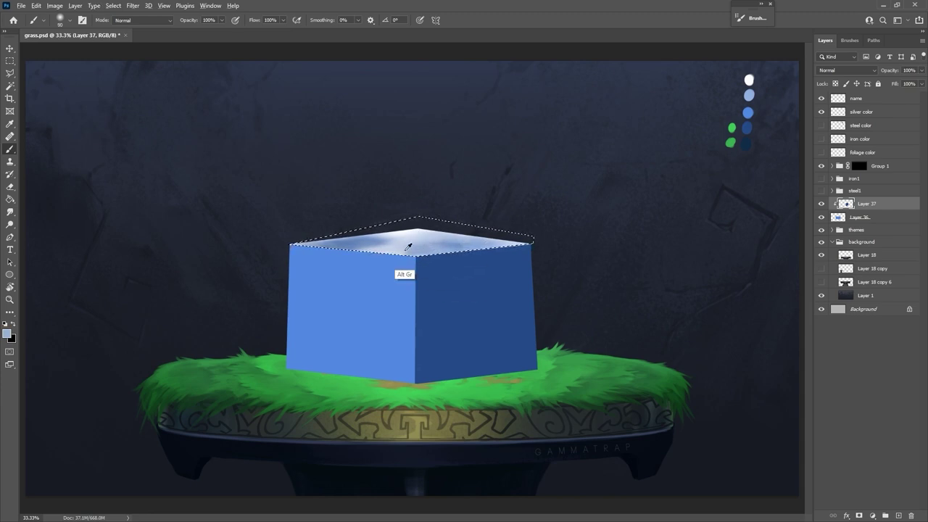
pyautogui.keyDown('alt'); pyautogui.click(408, 246); pyautogui.keyUp('alt')
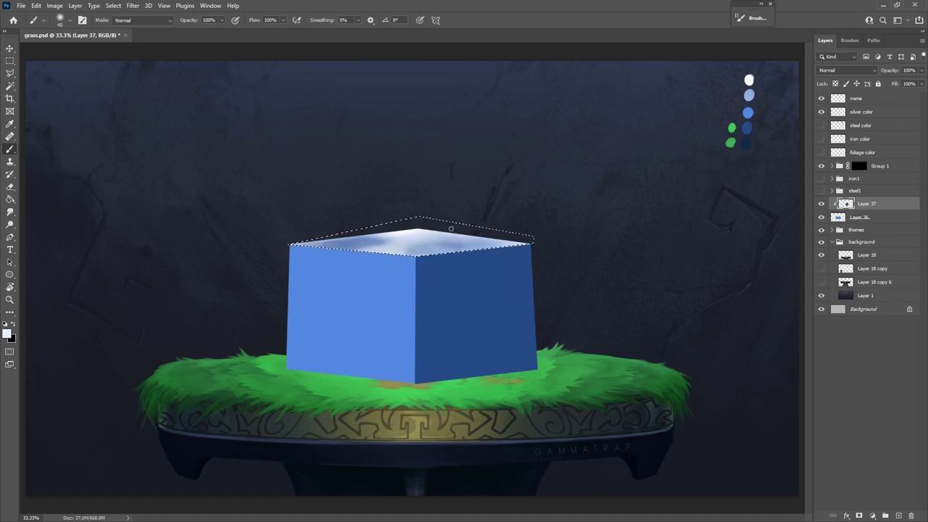
pyautogui.keyDown('alt'); pyautogui.click(442, 241); pyautogui.keyUp('alt')
pyautogui.keyDown('alt'); pyautogui.click(395, 248); pyautogui.keyUp('alt')
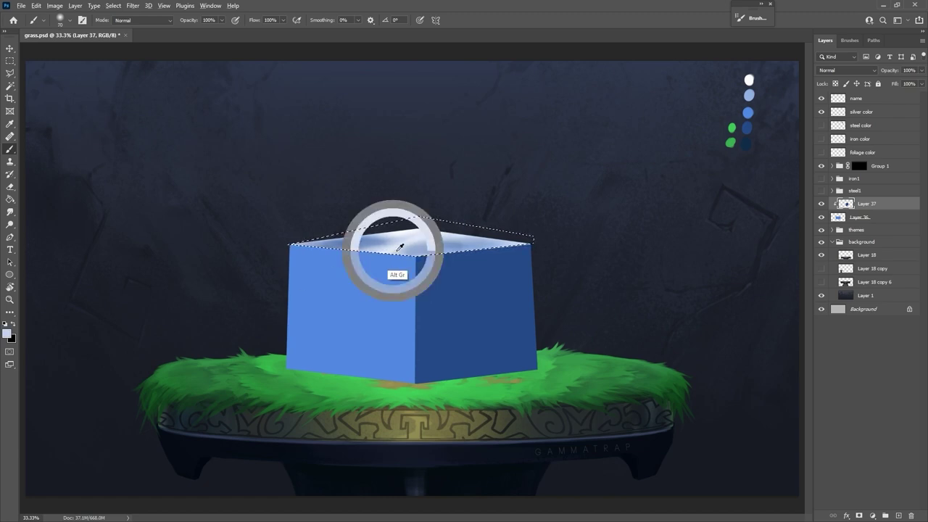
# Refine the diagonal light and blue streaks across the centre of the top face using a size 70 soft brush and sampled tones.
pyautogui.moveTo(439, 242); pyautogui.dragTo(426, 243)
pyautogui.keyDown('alt'); pyautogui.click(461, 240); pyautogui.keyUp('alt')
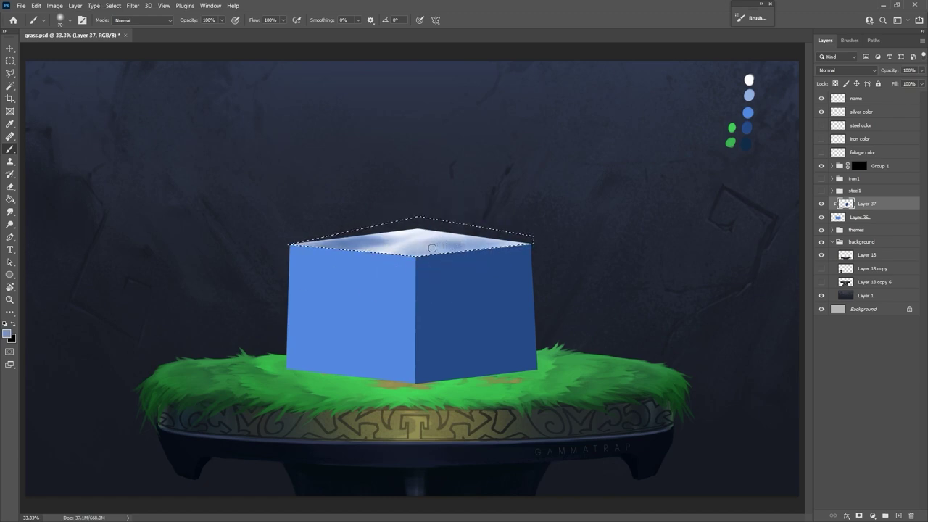
pyautogui.keyDown('alt'); pyautogui.click(482, 239); pyautogui.keyUp('alt')
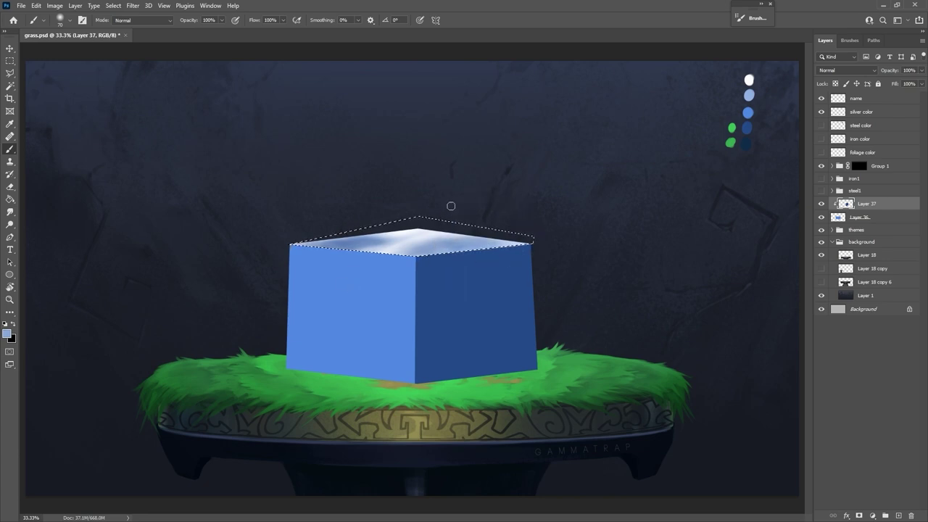
pyautogui.keyDown('alt'); pyautogui.click(430, 234); pyautogui.keyUp('alt')
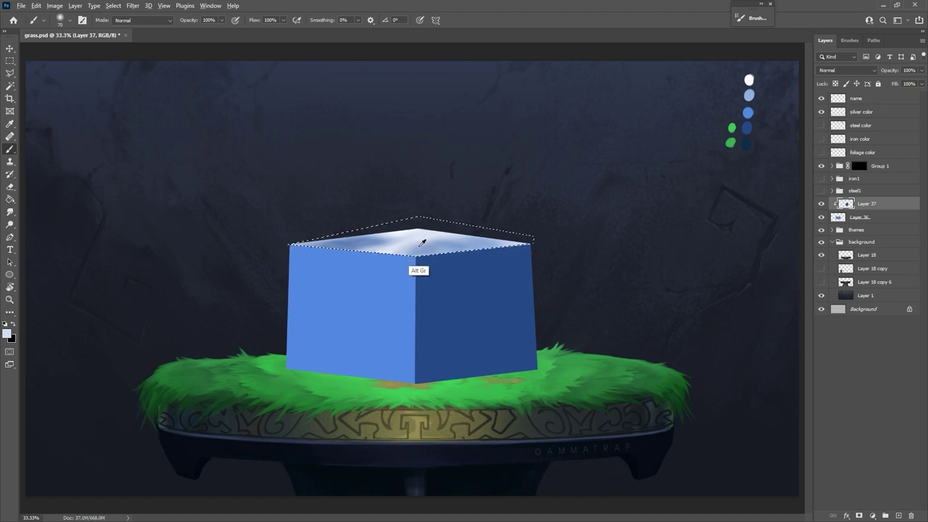
pyautogui.moveTo(422, 242)
pyautogui.mouseDown()
pyautogui.moveTo(430, 235)
pyautogui.moveTo(418, 278)
pyautogui.moveTo(395, 262)
pyautogui.moveTo(426, 245)
pyautogui.moveTo(404, 244)
pyautogui.moveTo(416, 247)
pyautogui.mouseUp()
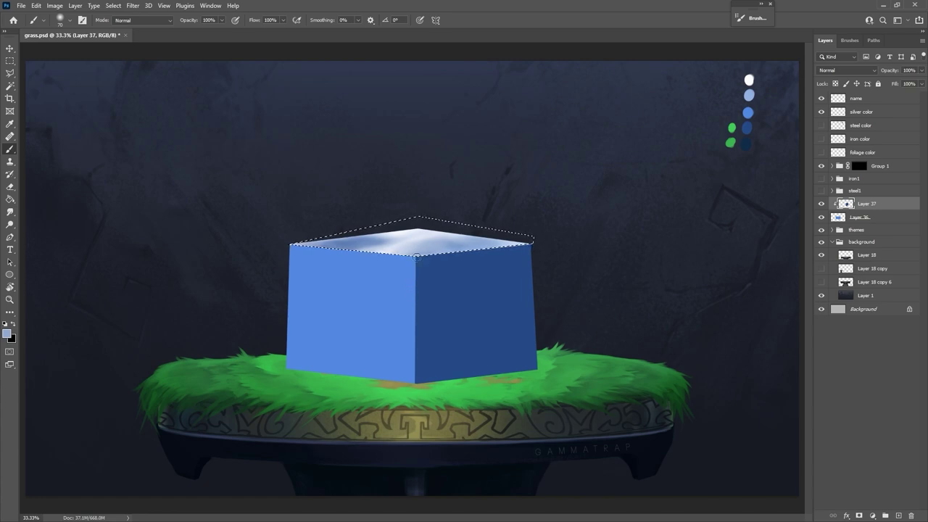
# Sample the background and brighten it to the muted grey-blue #444e68 to paint a dark environment reflection on the top face.
pyautogui.click(7, 333)
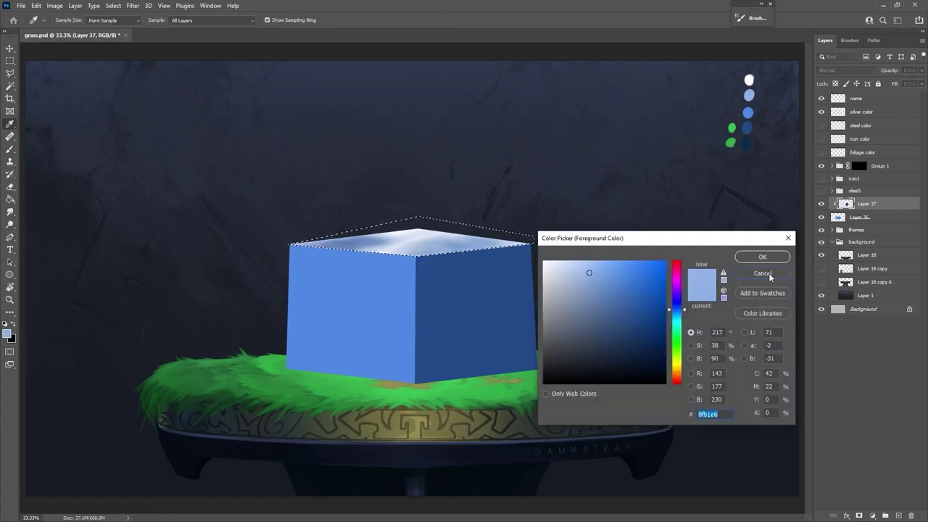
pyautogui.click(769, 275)
pyautogui.keyDown('alt'); pyautogui.click(202, 154); pyautogui.keyUp('alt')
pyautogui.click(7, 334)
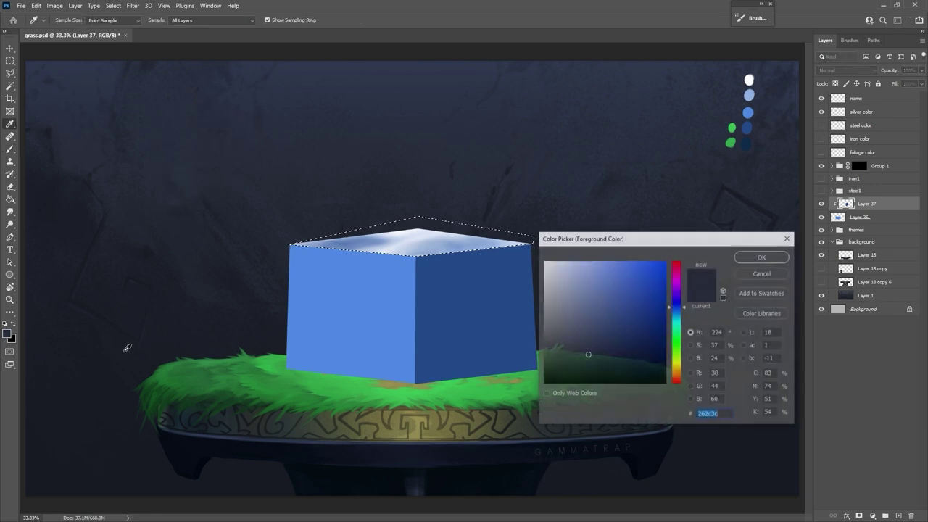
pyautogui.moveTo(585, 326); pyautogui.dragTo(586, 333)
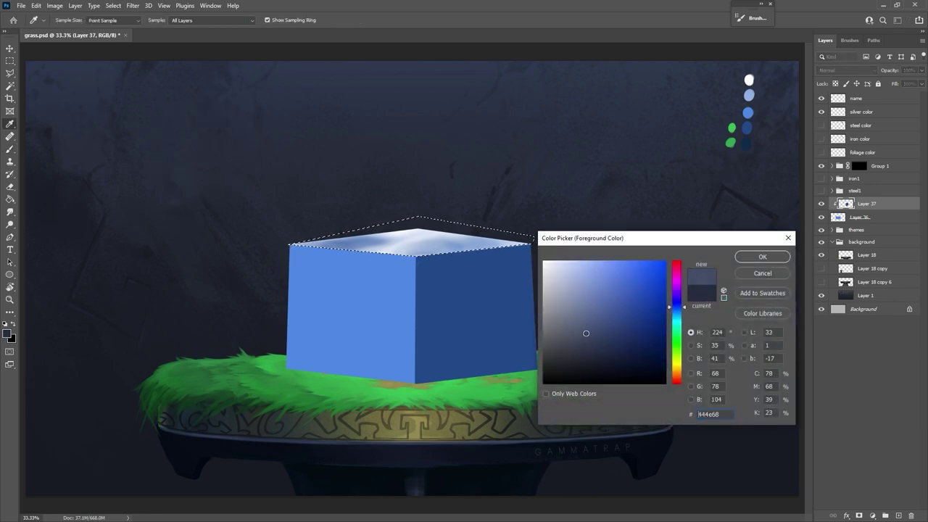
pyautogui.click(763, 257)
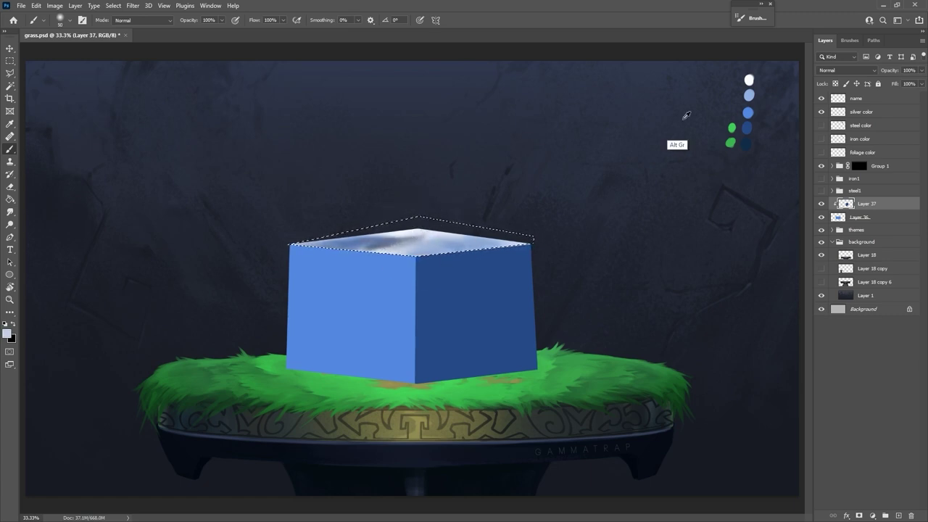
# Sharpen the top face's diagonal streaks with the white swatch, and tint its reflections with blue tones sampled from the side faces.
pyautogui.keyDown('alt'); pyautogui.click(749, 82); pyautogui.keyUp('alt')
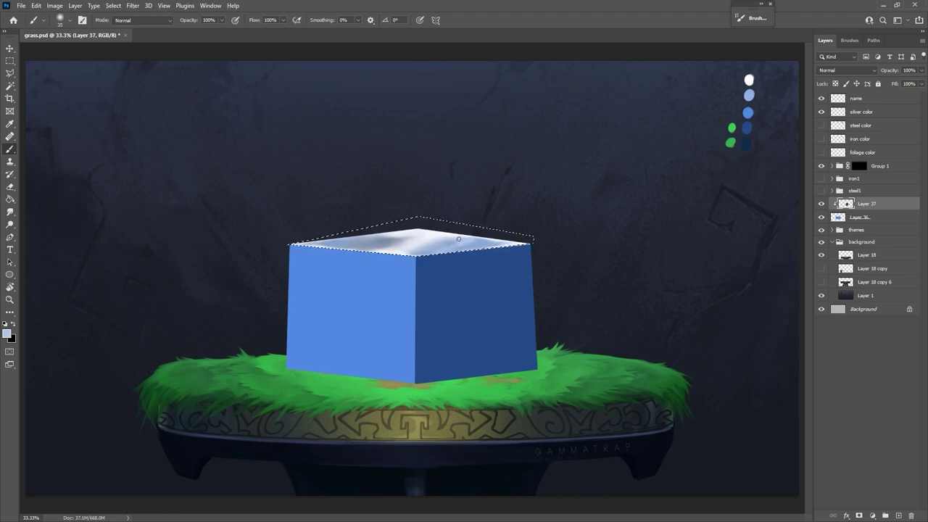
pyautogui.keyDown('alt'); pyautogui.click(462, 235); pyautogui.keyUp('alt')
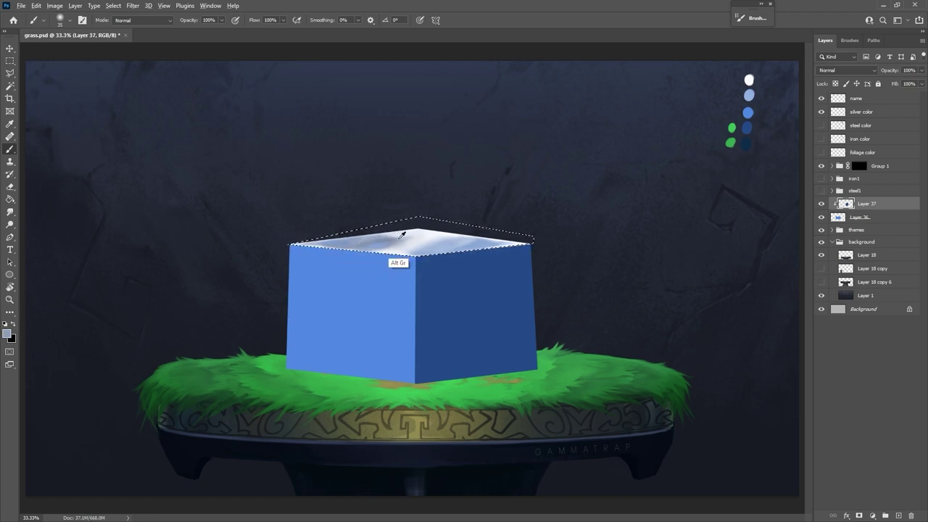
pyautogui.keyDown('alt'); pyautogui.click(474, 279); pyautogui.keyUp('alt')
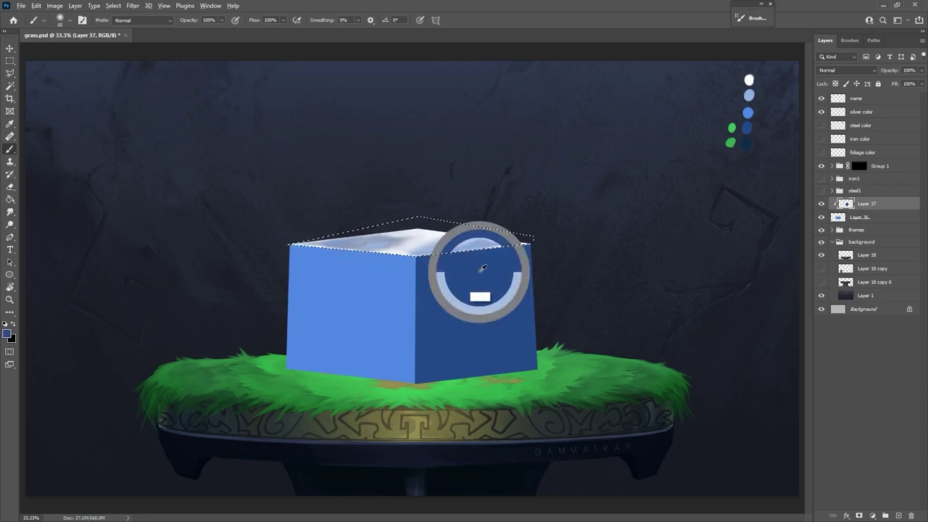
pyautogui.keyDown('alt'); pyautogui.click(388, 242); pyautogui.keyUp('alt')
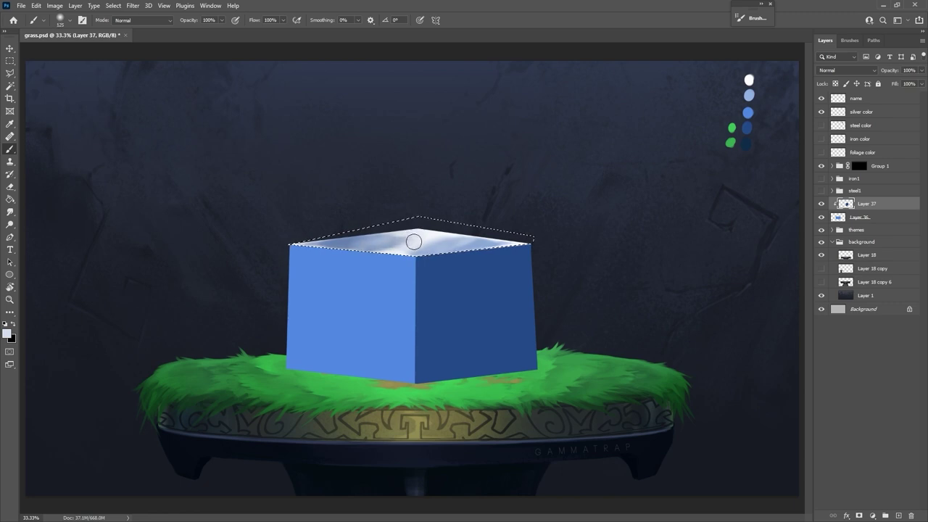
pyautogui.keyDown('alt'); pyautogui.click(394, 269); pyautogui.keyUp('alt')
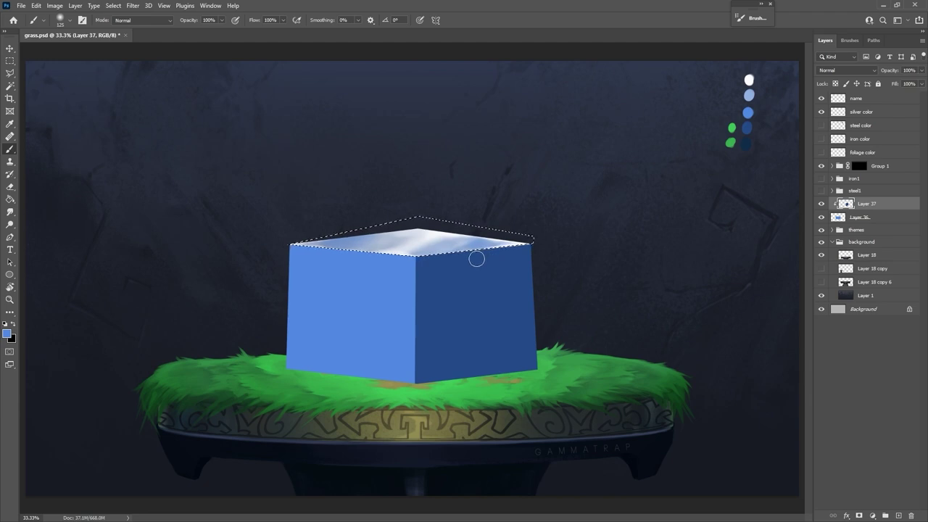
# Invert the top-face selection so the rest of the canvas is selected, and add a new layer for guide strokes.
pyautogui.press('w')
pyautogui.press('l')
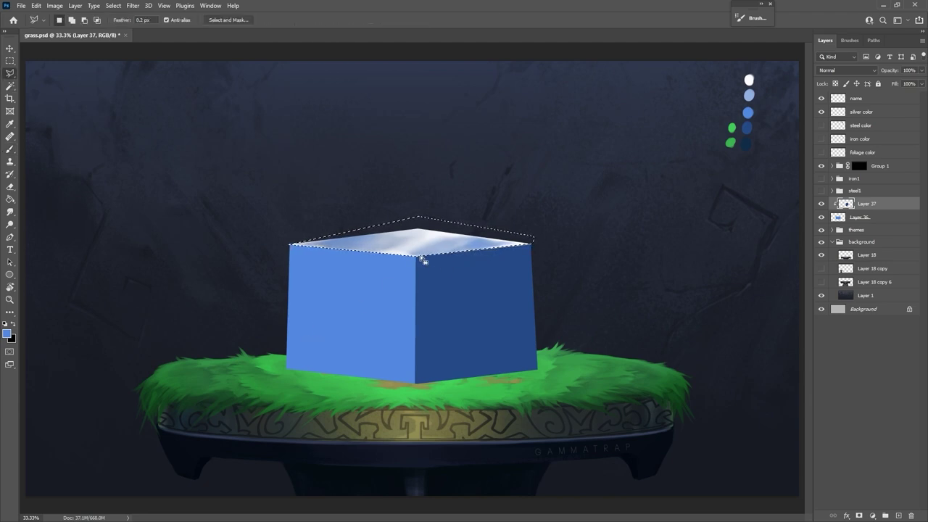
pyautogui.rightClick(421, 254)
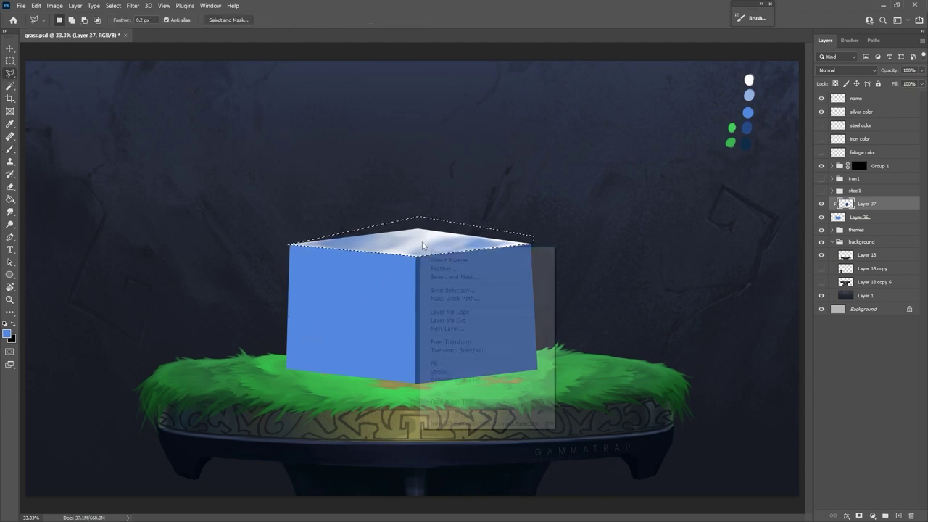
pyautogui.click(467, 264)
pyautogui.press('b')
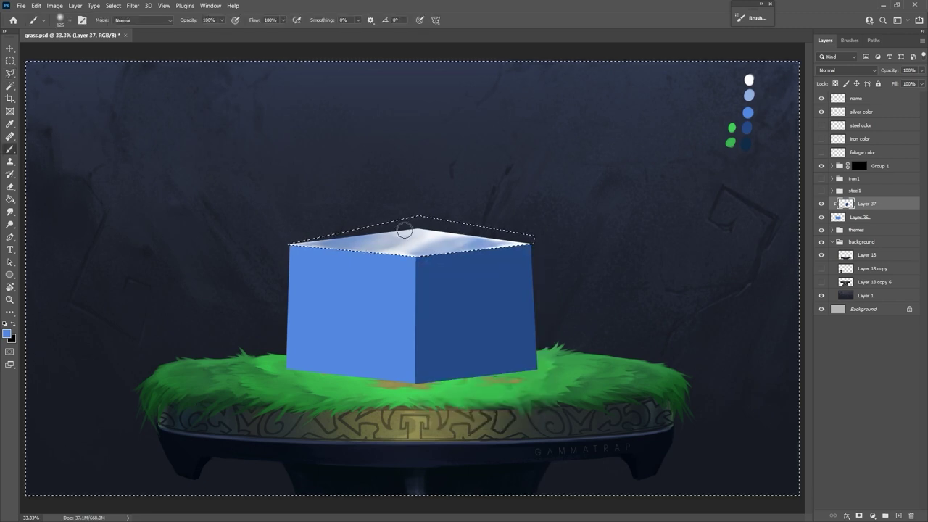
pyautogui.hotkey('ctrl', 'shift', 'alt', 'n')
pyautogui.moveTo(493, 163)
pyautogui.mouseDown()
pyautogui.moveTo(326, 261)
pyautogui.moveTo(497, 201)
pyautogui.moveTo(413, 217)
pyautogui.moveTo(381, 270)
pyautogui.moveTo(435, 262)
pyautogui.mouseUp()
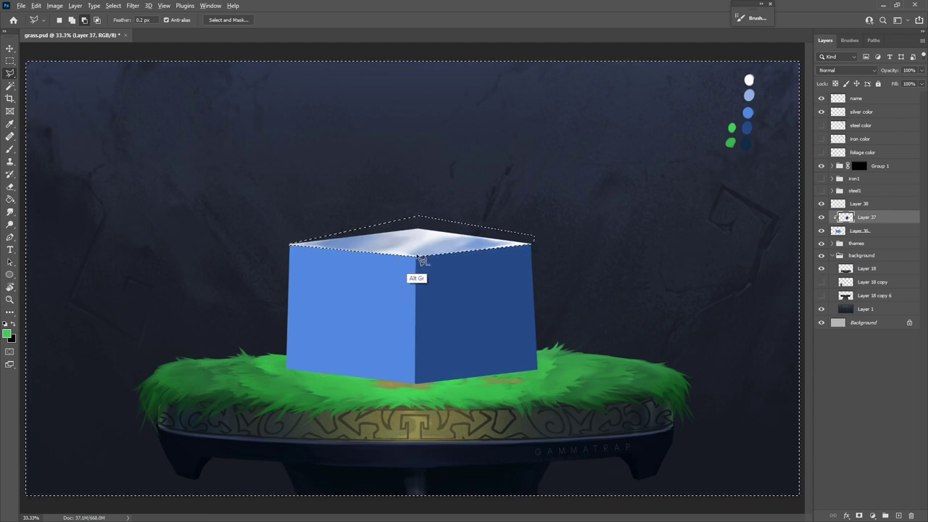
# Subtract the block's left face from the selection with the Polygonal Lasso, following the front vertical edge.
pyautogui.click(419, 386)
pyautogui.click(276, 385)
pyautogui.click(262, 243)
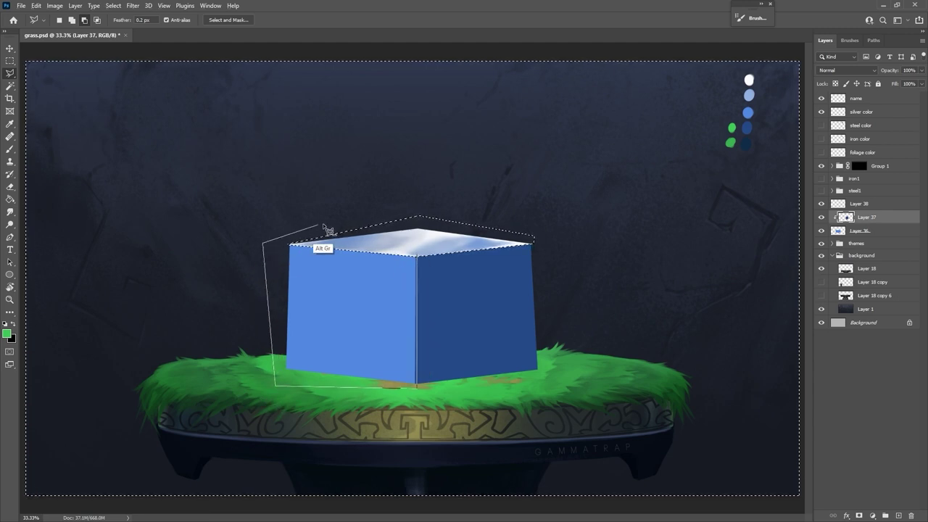
pyautogui.click(355, 234)
pyautogui.doubleClick(416, 256)
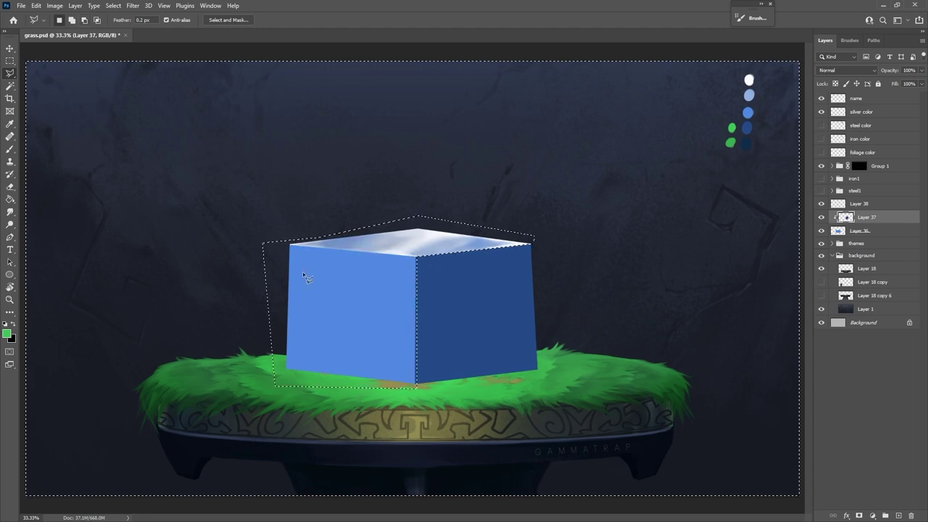
# Sketch green guide strokes on Layer 38 above the block and over its right face, and delete them.
pyautogui.press('b')
pyautogui.hotkey('alt', ']')
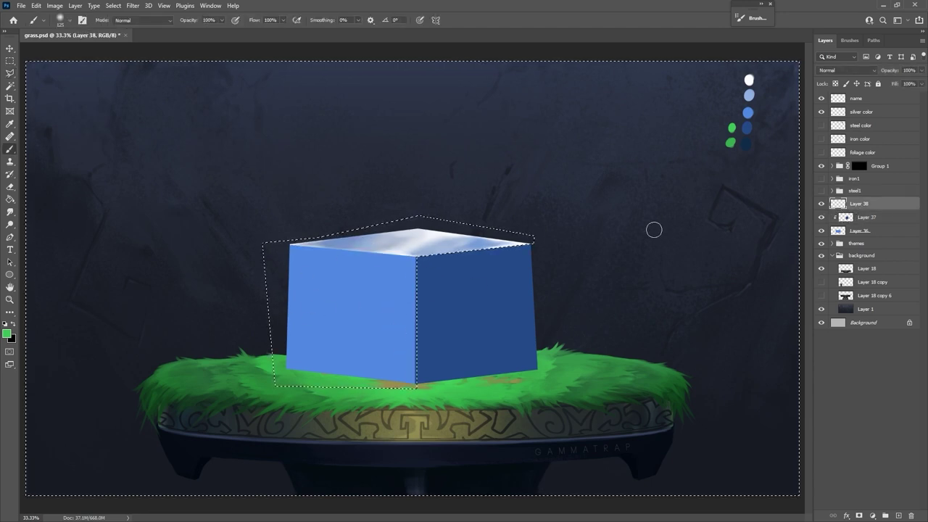
pyautogui.moveTo(656, 209); pyautogui.dragTo(410, 218)
pyautogui.moveTo(444, 380)
pyautogui.mouseDown()
pyautogui.moveTo(483, 375)
pyautogui.moveTo(481, 326)
pyautogui.moveTo(623, 290)
pyautogui.moveTo(438, 289)
pyautogui.mouseUp()
pyautogui.press('Delete')
# Darken the block's right face on Layer 37 with the darkest blue swatch and an enlarged soft brush.
pyautogui.click(867, 218)
pyautogui.keyDown('alt'); pyautogui.click(746, 144); pyautogui.keyUp('alt')
pyautogui.press(']')
pyautogui.press(']')
pyautogui.press(']')
pyautogui.press(']')
pyautogui.press('[')
pyautogui.moveTo(430, 373)
pyautogui.mouseDown()
pyautogui.moveTo(427, 340)
pyautogui.moveTo(537, 319)
pyautogui.moveTo(538, 298)
pyautogui.moveTo(467, 314)
pyautogui.moveTo(486, 295)
pyautogui.moveTo(408, 277)
pyautogui.moveTo(410, 310)
pyautogui.moveTo(442, 312)
pyautogui.moveTo(527, 250)
pyautogui.moveTo(438, 281)
pyautogui.moveTo(476, 279)
pyautogui.moveTo(463, 320)
pyautogui.moveTo(537, 294)
pyautogui.mouseUp()
# Paint a soft lighter blue reflection down from the right face's upper edge using blue sampled from the left face.
pyautogui.keyDown('alt'); pyautogui.click(462, 294); pyautogui.keyUp('alt')
pyautogui.press('[')
pyautogui.keyDown('alt'); pyautogui.click(382, 290); pyautogui.keyUp('alt')
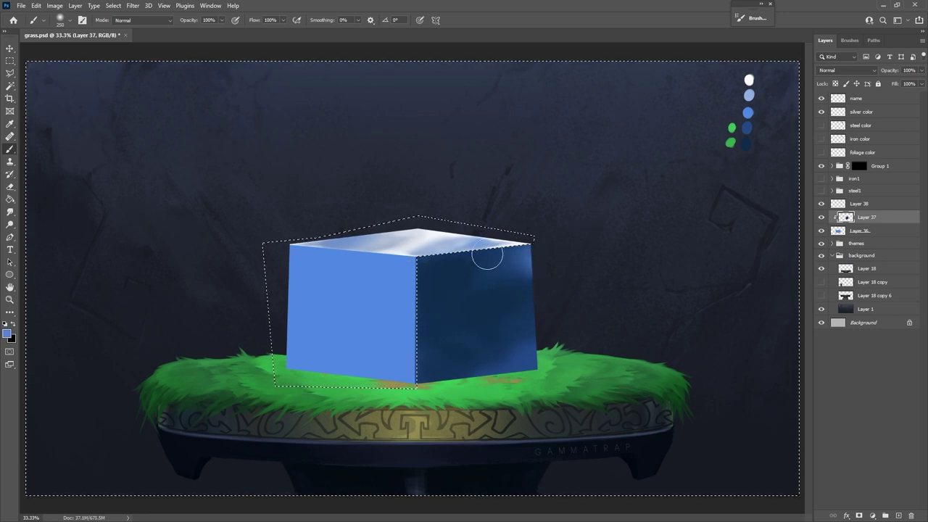
pyautogui.moveTo(486, 257)
pyautogui.mouseDown()
pyautogui.moveTo(464, 269)
pyautogui.moveTo(482, 291)
pyautogui.moveTo(461, 280)
pyautogui.moveTo(527, 275)
pyautogui.moveTo(469, 307)
pyautogui.mouseUp()
pyautogui.keyDown('alt'); pyautogui.click(461, 276); pyautogui.keyUp('alt')
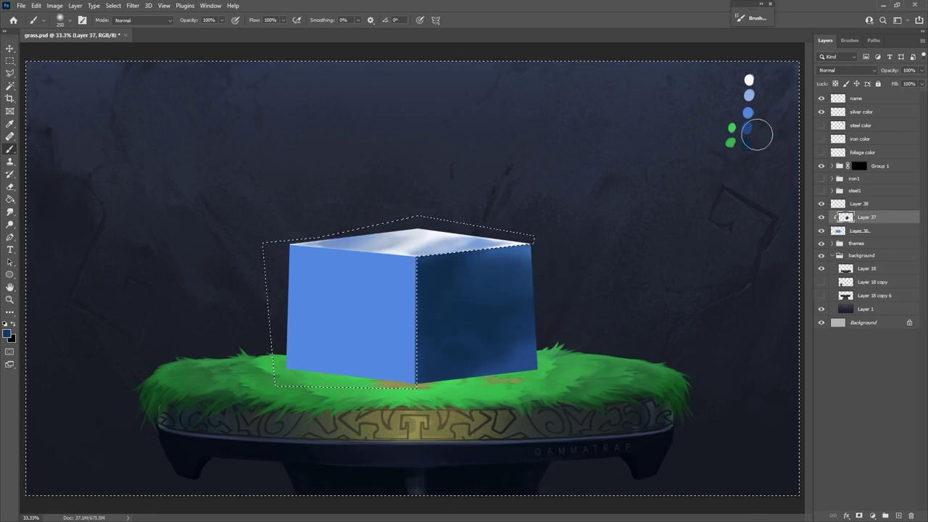
# Paint a soft green grass reflection across the right face's lower outer corner with the lower green swatch, blending its edge using sampled blue-greens and a smaller brush.
pyautogui.keyDown('alt'); pyautogui.click(732, 143); pyautogui.keyUp('alt')
pyautogui.moveTo(537, 381)
pyautogui.mouseDown()
pyautogui.moveTo(482, 400)
pyautogui.moveTo(507, 363)
pyautogui.moveTo(551, 331)
pyautogui.moveTo(459, 362)
pyautogui.mouseUp()
pyautogui.keyDown('alt'); pyautogui.click(488, 344); pyautogui.keyUp('alt')
pyautogui.keyDown('alt'); pyautogui.click(508, 321); pyautogui.keyUp('alt')
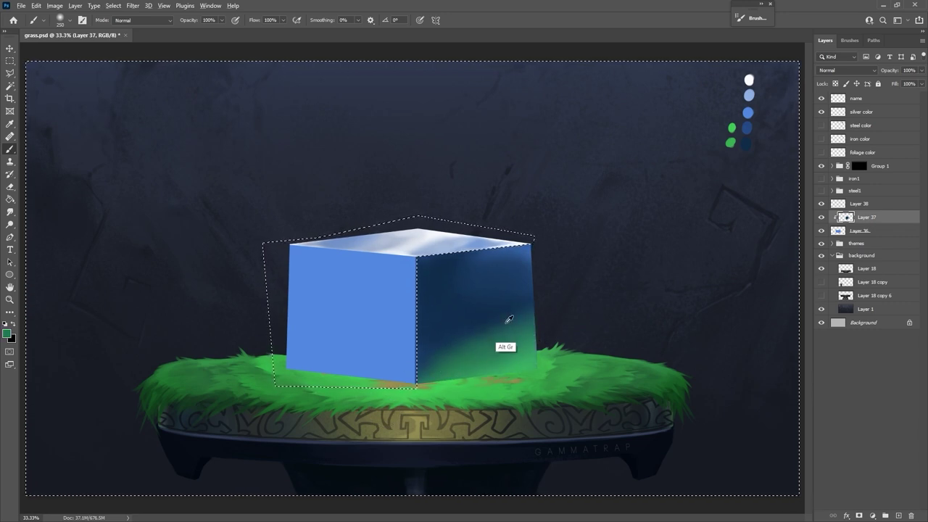
pyautogui.press('[')
pyautogui.press('[')
pyautogui.press('[')
pyautogui.press('[')
pyautogui.press('[')
pyautogui.moveTo(509, 310); pyautogui.dragTo(481, 330)
# Deepen the base of the right face's grass reflection with a darker green and shape its edge with blade-like strokes.
pyautogui.keyDown('alt'); pyautogui.click(730, 143); pyautogui.keyUp('alt')
pyautogui.click(7, 334)
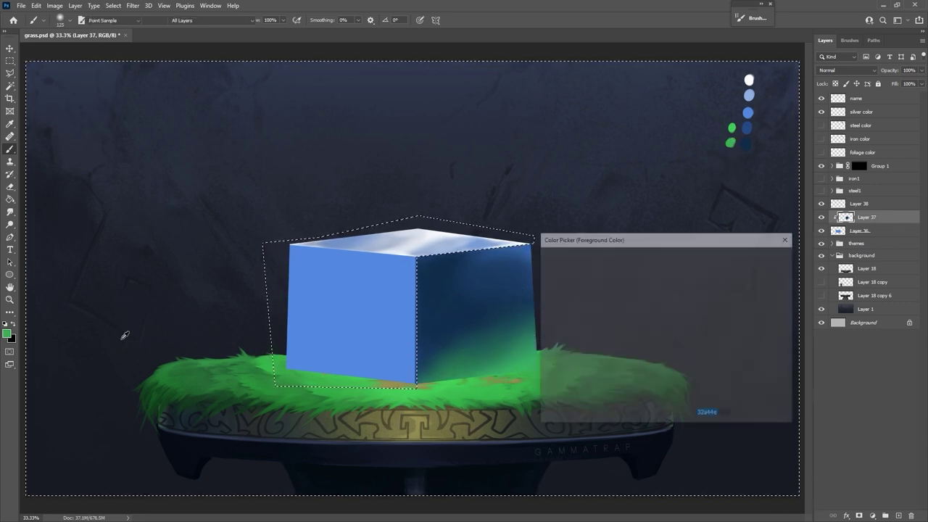
pyautogui.click(640, 349)
pyautogui.press('Return')
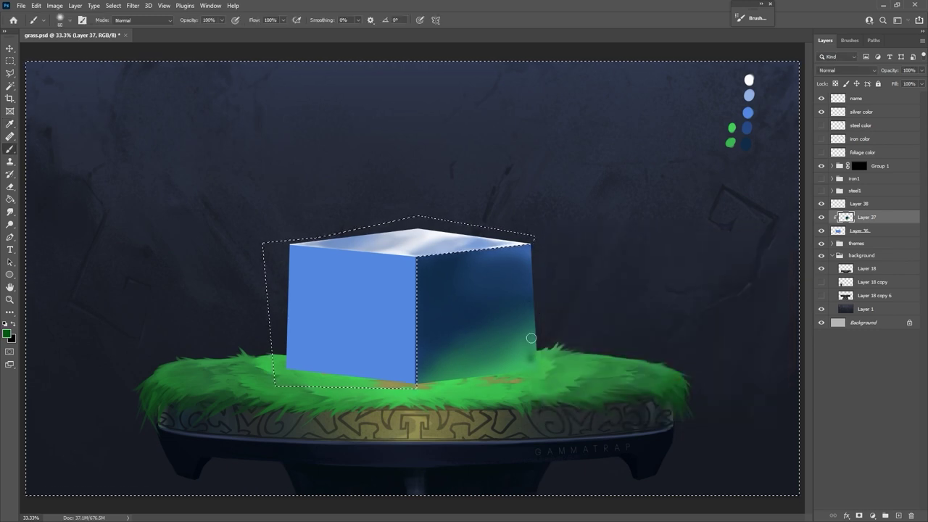
pyautogui.moveTo(530, 338)
pyautogui.mouseDown()
pyautogui.moveTo(475, 374)
pyautogui.moveTo(534, 365)
pyautogui.mouseUp()
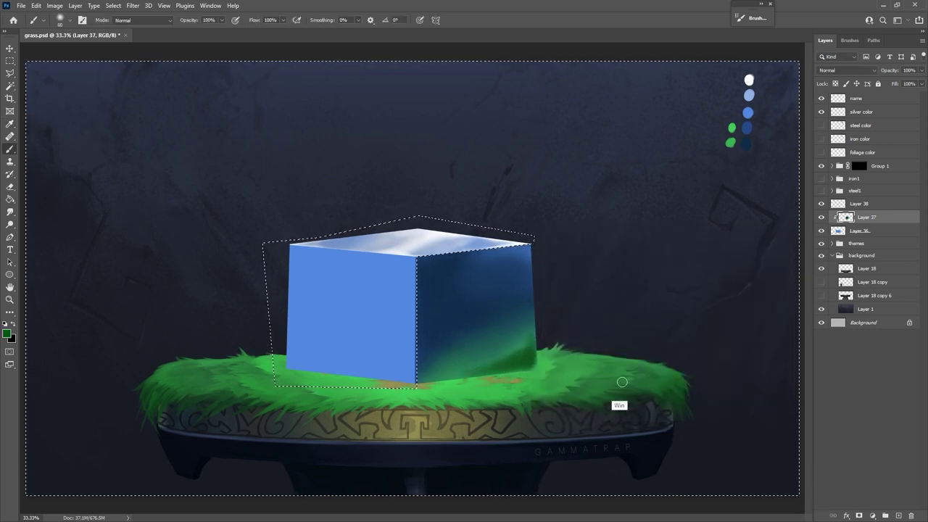
pyautogui.hotkey('ctrl', 'z')
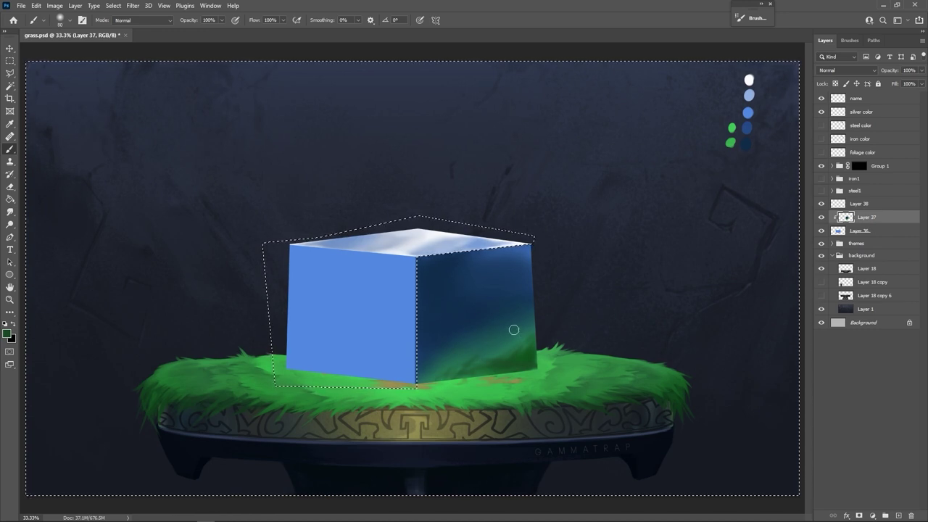
pyautogui.keyDown('alt'); pyautogui.click(505, 352); pyautogui.keyUp('alt')
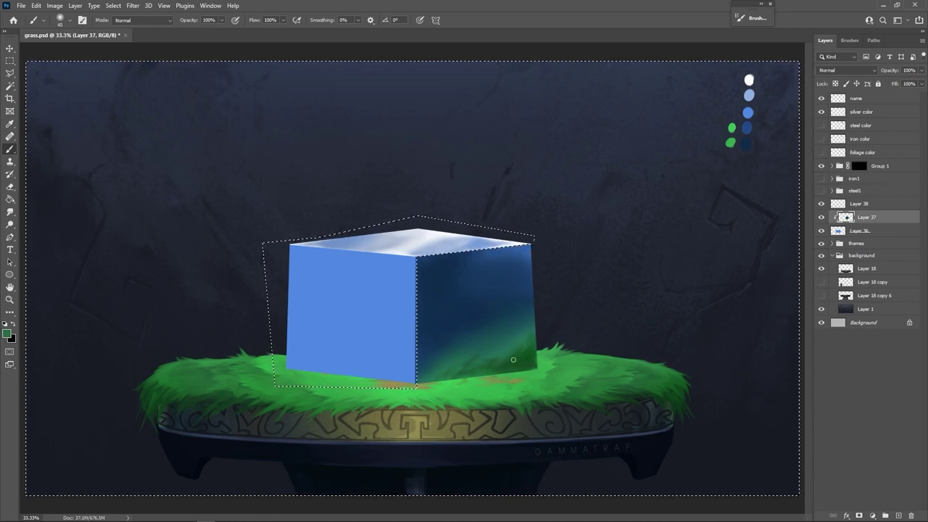
pyautogui.moveTo(543, 347)
pyautogui.mouseDown()
pyautogui.moveTo(520, 361)
pyautogui.moveTo(503, 360)
pyautogui.moveTo(505, 351)
pyautogui.moveTo(523, 346)
pyautogui.moveTo(458, 360)
pyautogui.mouseUp()
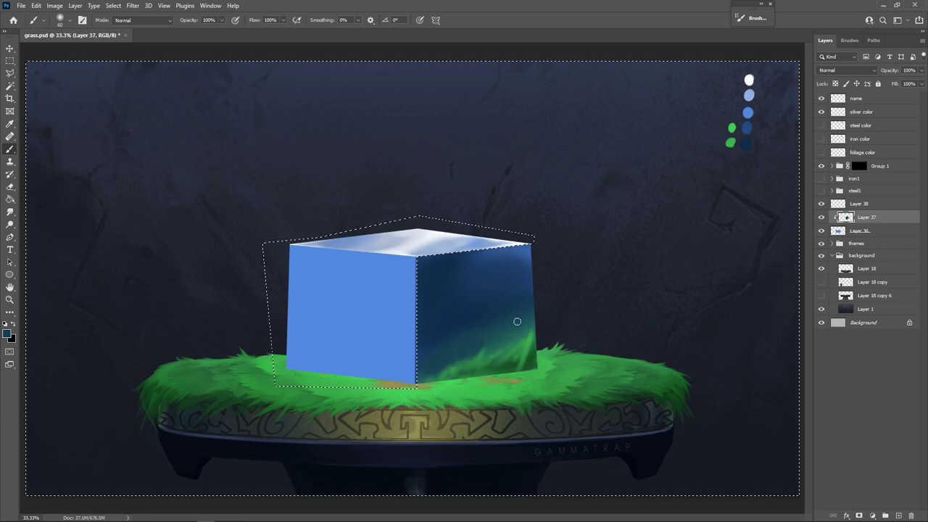
# Blend the grass blades along the right face's base using blues and greens sampled from the reflection and its surroundings.
pyautogui.keyDown('alt'); pyautogui.click(438, 357); pyautogui.keyUp('alt')
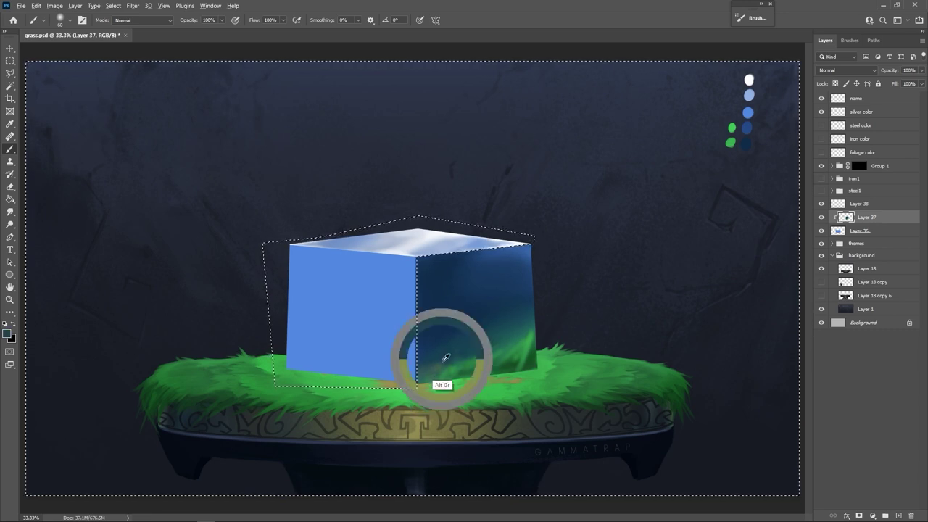
pyautogui.keyDown('alt'); pyautogui.click(477, 348); pyautogui.keyUp('alt')
pyautogui.keyDown('alt'); pyautogui.click(477, 358); pyautogui.keyUp('alt')
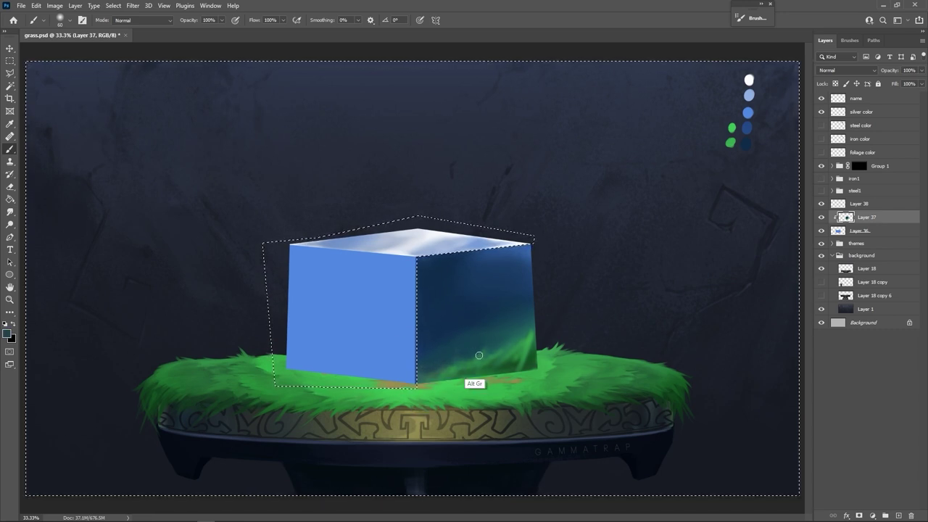
pyautogui.moveTo(474, 364)
pyautogui.mouseDown()
pyautogui.moveTo(505, 355)
pyautogui.moveTo(437, 380)
pyautogui.moveTo(538, 348)
pyautogui.mouseUp()
pyautogui.keyDown('alt'); pyautogui.click(482, 362); pyautogui.keyUp('alt')
pyautogui.keyDown('alt'); pyautogui.click(514, 321); pyautogui.keyUp('alt')
pyautogui.press('[')
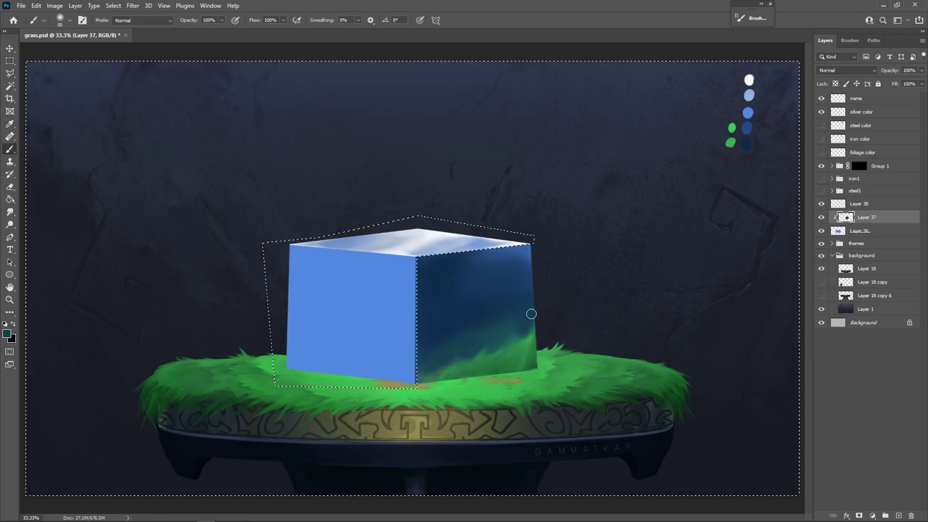
# Smooth and darken the right face above the grass reflection with an enlarged soft brush, sampled blues and the darkest blue swatch.
pyautogui.press(']')
pyautogui.press(']')
pyautogui.press(']')
pyautogui.press(']')
pyautogui.press(']')
pyautogui.press(']')
pyautogui.press(']')
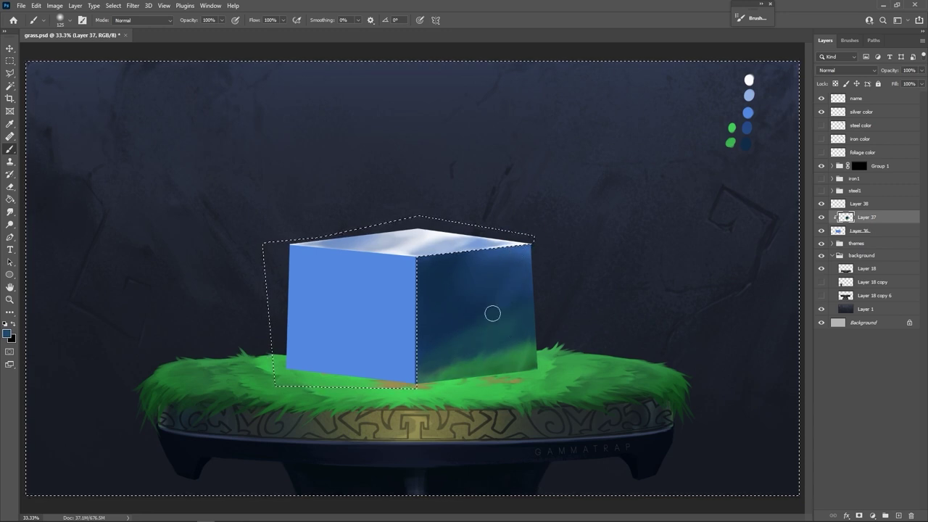
pyautogui.keyDown('alt'); pyautogui.click(521, 259); pyautogui.keyUp('alt')
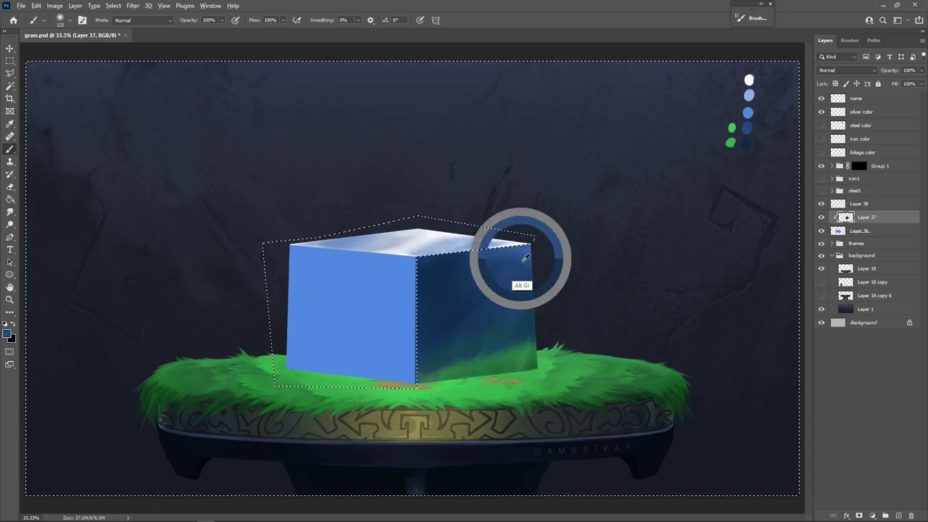
pyautogui.keyDown('alt'); pyautogui.click(446, 311); pyautogui.keyUp('alt')
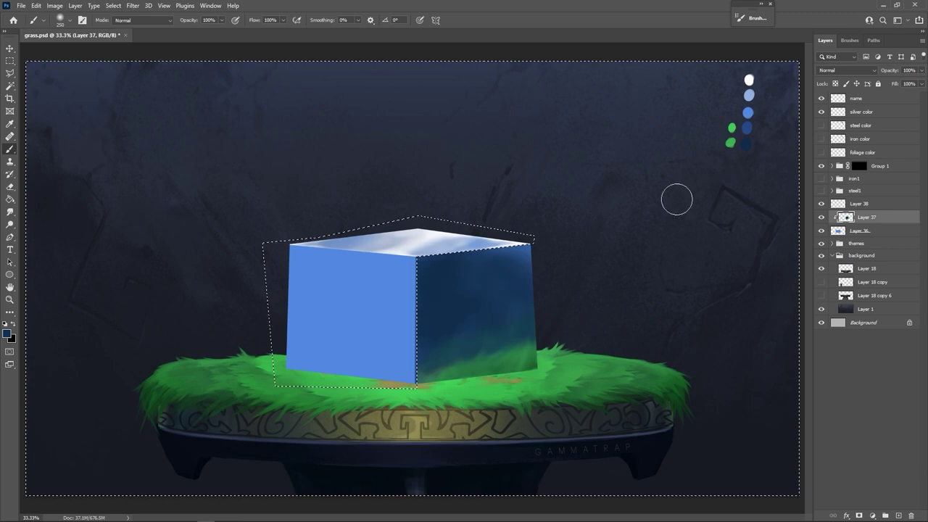
pyautogui.keyDown('alt'); pyautogui.click(746, 147); pyautogui.keyUp('alt')
pyautogui.moveTo(454, 282); pyautogui.dragTo(493, 273)
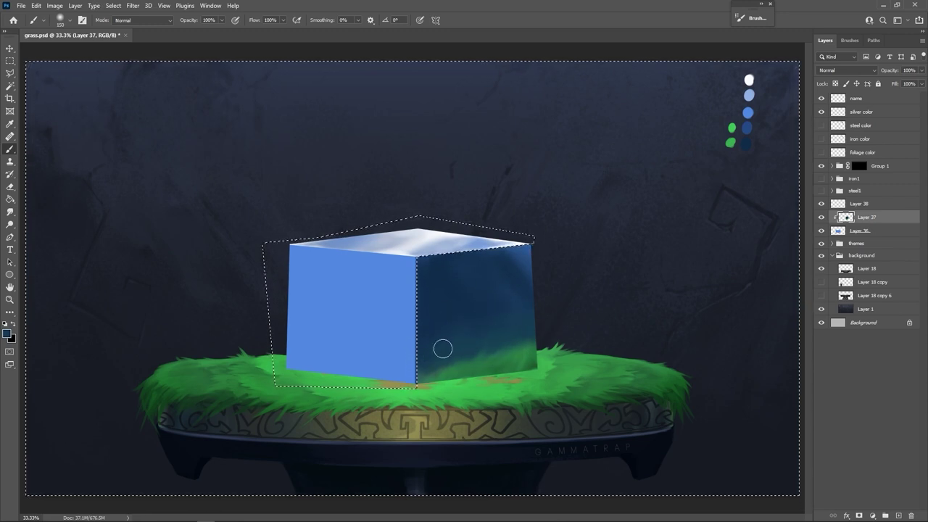
# Blend the right face's upper outer corner and soften the grass reflection with a 300 px soft brush and sampled blues.
pyautogui.press(']')
pyautogui.press(']')
pyautogui.press(']')
pyautogui.press(']')
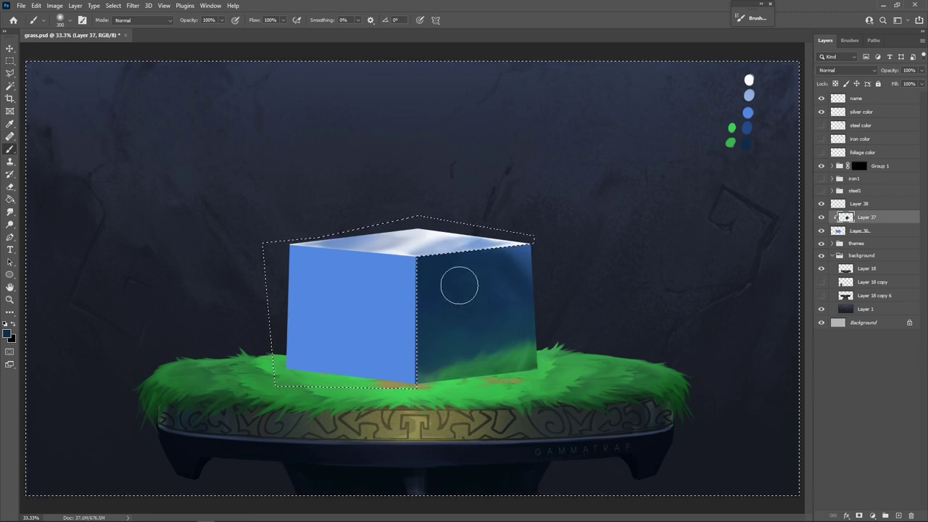
pyautogui.keyDown('alt'); pyautogui.click(526, 261); pyautogui.keyUp('alt')
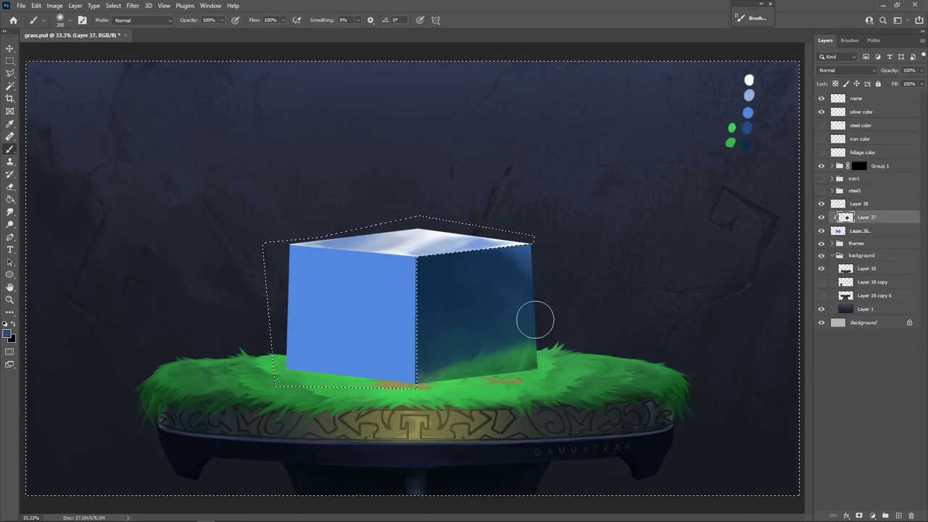
pyautogui.moveTo(504, 303); pyautogui.dragTo(493, 313)
pyautogui.keyDown('alt'); pyautogui.click(513, 269); pyautogui.keyUp('alt')
pyautogui.moveTo(516, 264); pyautogui.dragTo(566, 262)
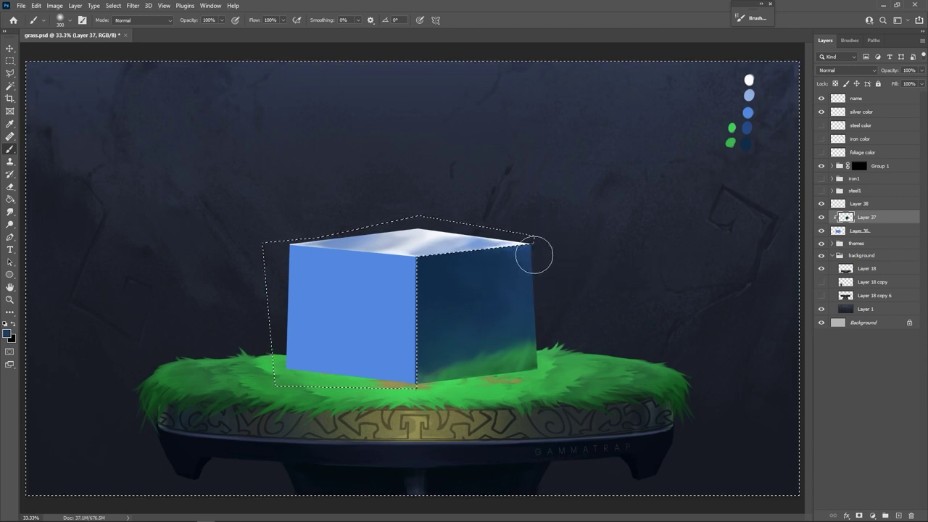
pyautogui.moveTo(501, 341)
pyautogui.mouseDown()
pyautogui.moveTo(515, 341)
pyautogui.moveTo(468, 359)
pyautogui.mouseUp()
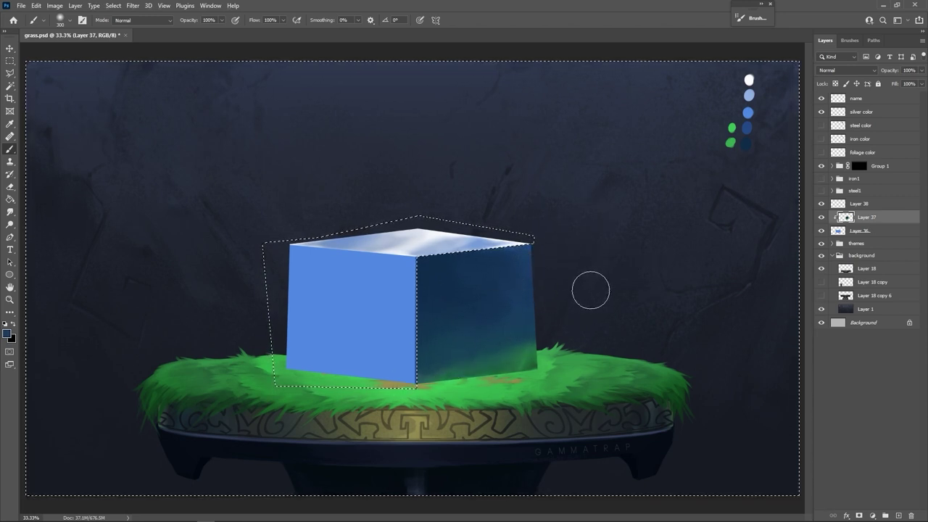
# Invert the selection to cover the block's top and left faces, and return to the Brush tool.
pyautogui.press('l')
pyautogui.rightClick(478, 316)
pyautogui.click(534, 330)
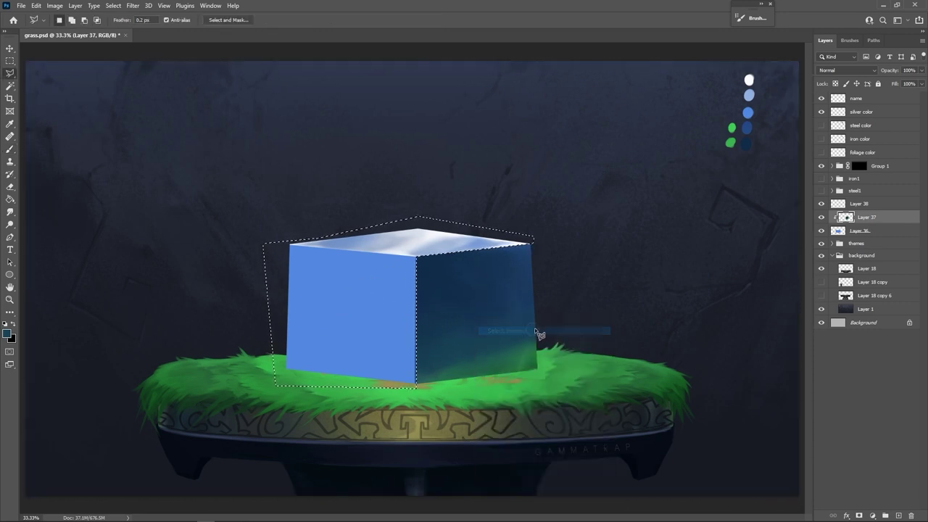
pyautogui.press('b')
# Sketch guide strokes on Layer 38 across and above the block, and delete them.
pyautogui.hotkey('alt', ']')
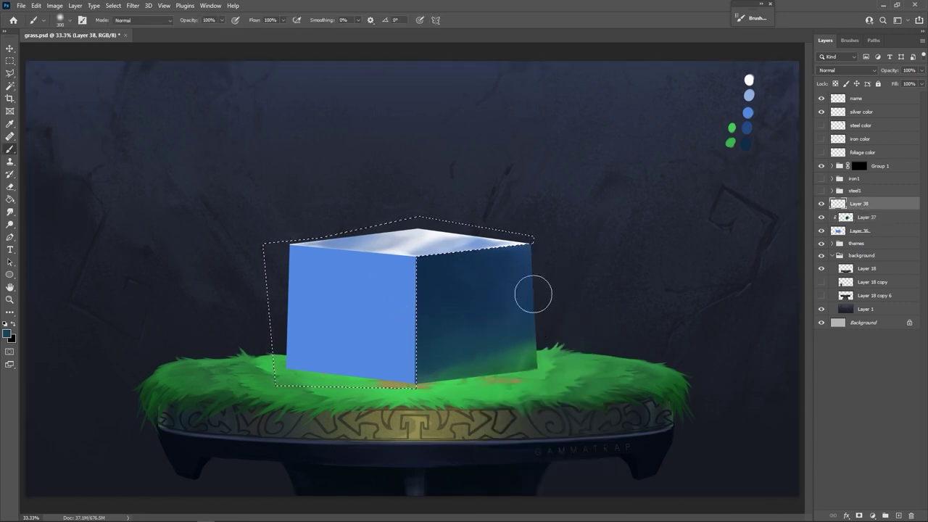
pyautogui.moveTo(535, 294); pyautogui.dragTo(247, 300)
pyautogui.moveTo(450, 149)
pyautogui.mouseDown()
pyautogui.moveTo(355, 224)
pyautogui.moveTo(389, 232)
pyautogui.moveTo(416, 203)
pyautogui.moveTo(533, 239)
pyautogui.mouseUp()
pyautogui.press('Delete')
# Subtract the block's top face from the selection on Layer 37 with the Polygonal Lasso, leaving only the left face selected.
pyautogui.hotkey('alt', '[')
pyautogui.press('l')
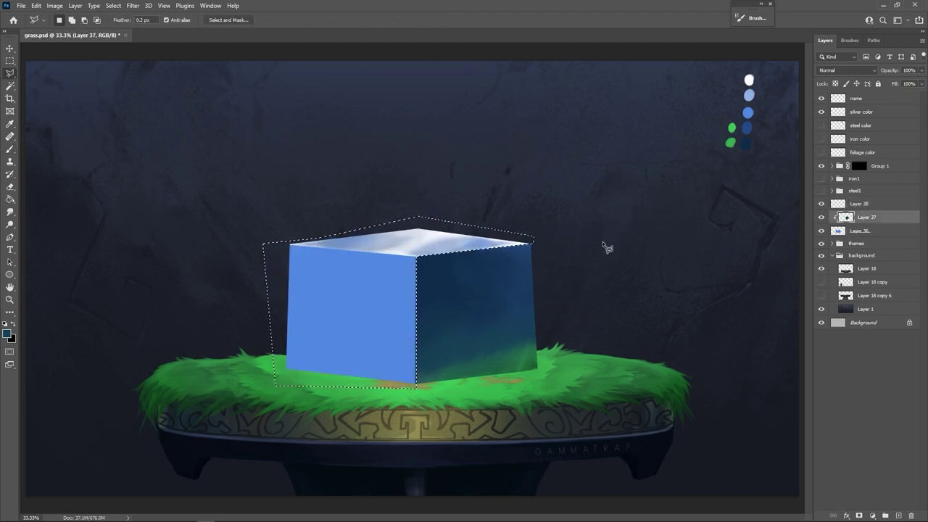
pyautogui.keyDown('alt'); pyautogui.click(418, 256); pyautogui.keyUp('alt')
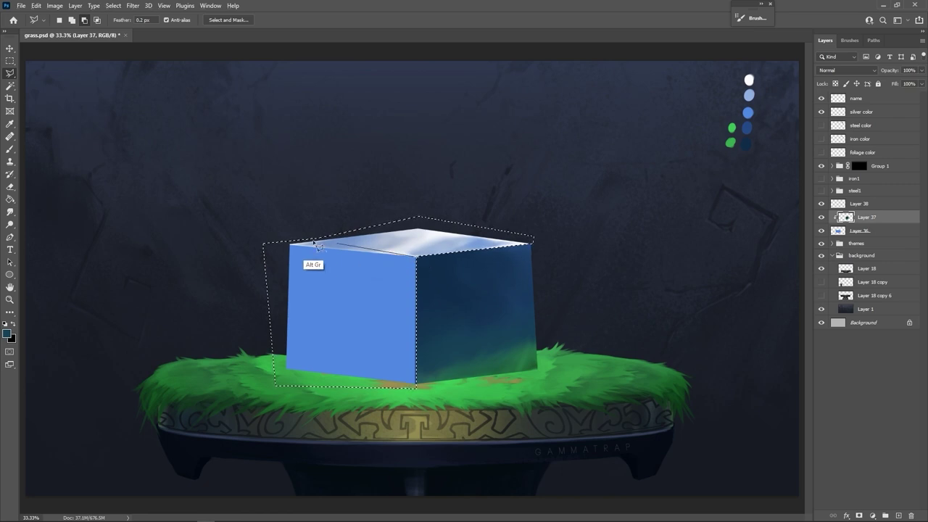
pyautogui.click(234, 238)
pyautogui.click(522, 191)
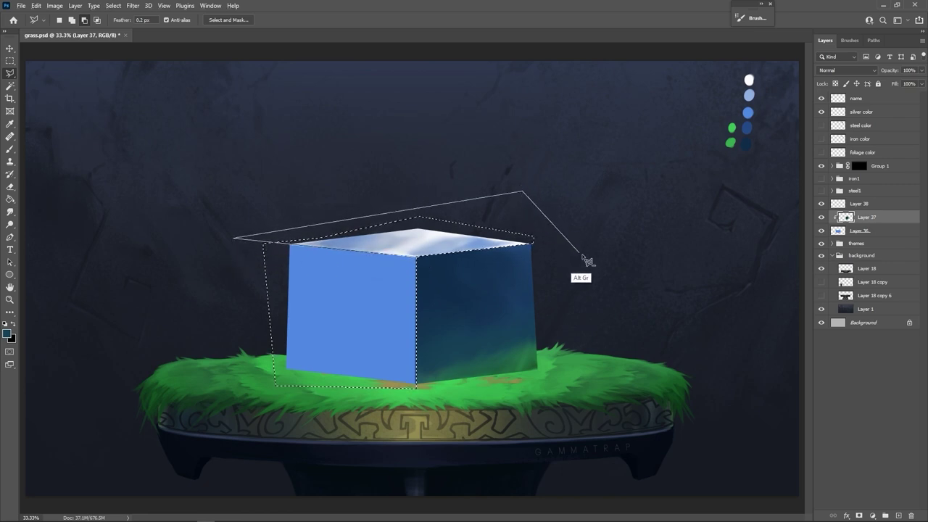
pyautogui.click(580, 254)
pyautogui.doubleClick(439, 270)
pyautogui.press('b')
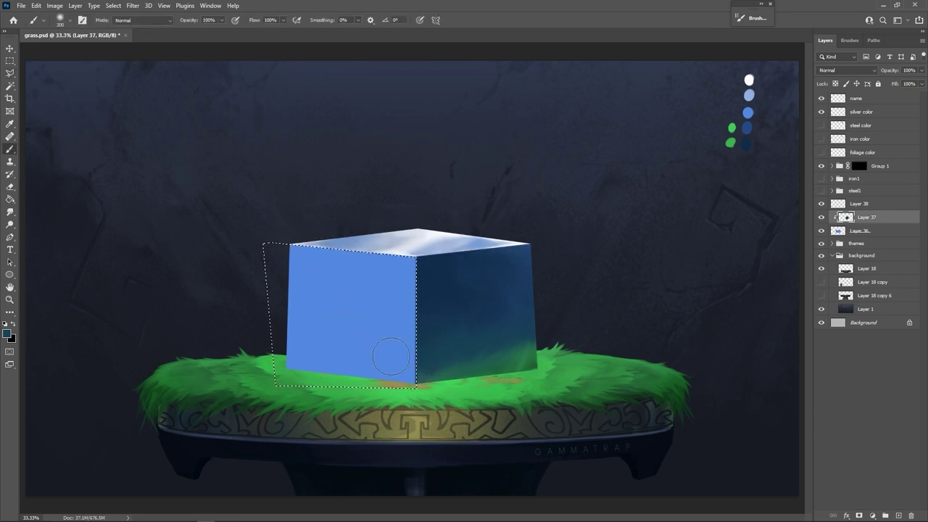
# Paint thin white highlights along the left face's vertical edges and upper edge with a small soft brush.
pyautogui.keyDown('alt'); pyautogui.click(749, 80); pyautogui.keyUp('alt')
pyautogui.press('[')
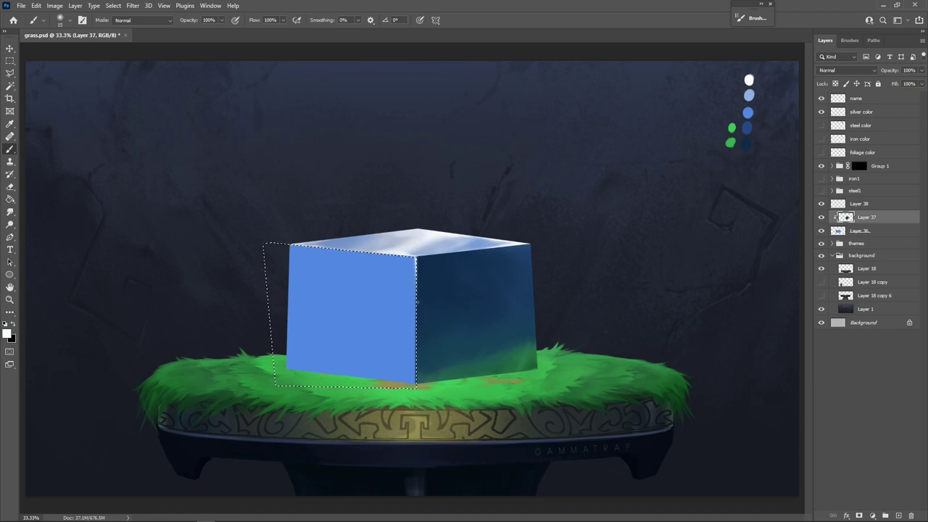
pyautogui.press(']')
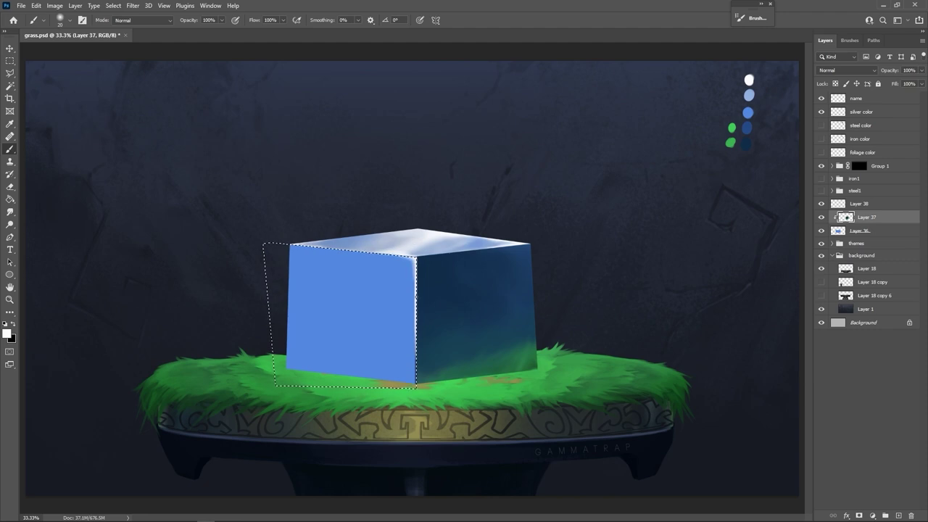
pyautogui.press('[')
pyautogui.press(']')
pyautogui.moveTo(414, 256); pyautogui.dragTo(323, 245)
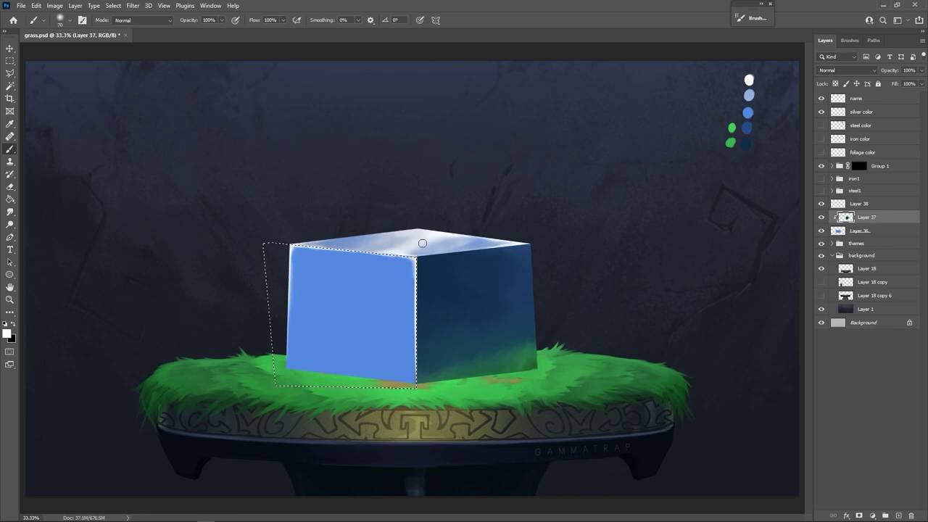
# Shade the left face beside the front vertical edge with dark blue sampled from the right face and a larger soft brush.
pyautogui.press(']')
pyautogui.keyDown('alt'); pyautogui.click(461, 329); pyautogui.keyUp('alt')
pyautogui.moveTo(401, 288); pyautogui.dragTo(405, 301)
pyautogui.press(']')
pyautogui.press(']')
pyautogui.press(']')
pyautogui.press(']')
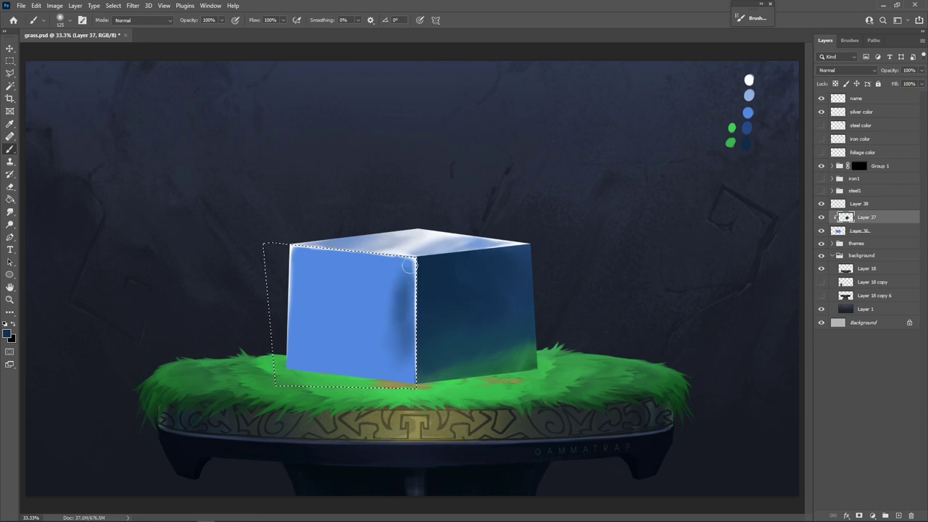
pyautogui.keyDown('alt'); pyautogui.click(393, 290); pyautogui.keyUp('alt')
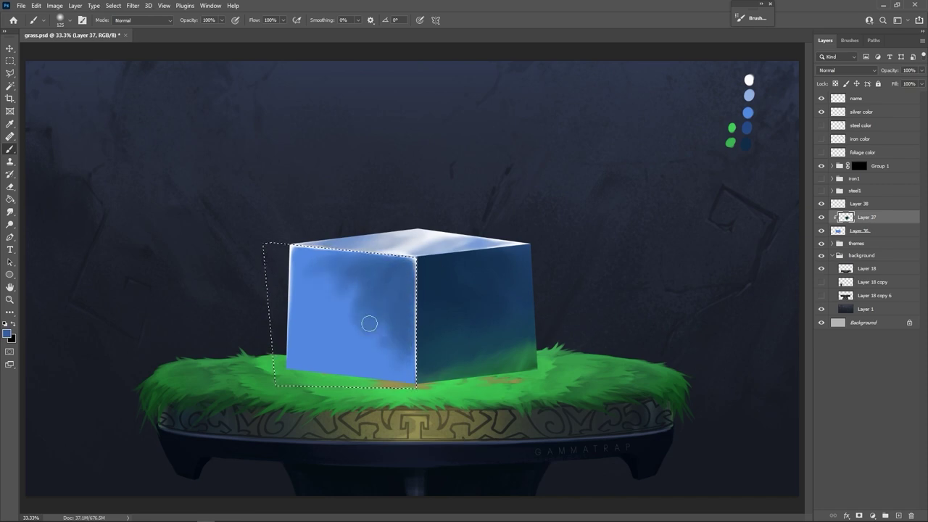
# Blend the left face's shading with sampled mid and light blues, forming a pale diagonal reflection between darker patches.
pyautogui.moveTo(369, 283)
pyautogui.mouseDown()
pyautogui.moveTo(332, 316)
pyautogui.moveTo(369, 271)
pyautogui.moveTo(356, 277)
pyautogui.moveTo(329, 333)
pyautogui.moveTo(397, 299)
pyautogui.moveTo(372, 268)
pyautogui.moveTo(362, 277)
pyautogui.moveTo(397, 252)
pyautogui.moveTo(386, 265)
pyautogui.moveTo(386, 249)
pyautogui.moveTo(328, 352)
pyautogui.moveTo(367, 254)
pyautogui.moveTo(400, 285)
pyautogui.moveTo(357, 286)
pyautogui.moveTo(352, 324)
pyautogui.mouseUp()
pyautogui.keyDown('alt'); pyautogui.click(382, 289); pyautogui.keyUp('alt')
pyautogui.press(']')
pyautogui.keyDown('alt'); pyautogui.click(384, 265); pyautogui.keyUp('alt')
pyautogui.keyDown('alt'); pyautogui.click(395, 251); pyautogui.keyUp('alt')
pyautogui.keyDown('alt'); pyautogui.click(393, 296); pyautogui.keyUp('alt')
pyautogui.keyDown('alt'); pyautogui.click(357, 319); pyautogui.keyUp('alt')
pyautogui.keyDown('alt'); pyautogui.click(392, 298); pyautogui.keyUp('alt')
pyautogui.moveTo(394, 298)
pyautogui.mouseDown()
pyautogui.moveTo(373, 279)
pyautogui.moveTo(350, 289)
pyautogui.moveTo(369, 284)
pyautogui.mouseUp()
pyautogui.keyDown('alt'); pyautogui.click(366, 263); pyautogui.keyUp('alt')
pyautogui.keyDown('alt'); pyautogui.click(342, 300); pyautogui.keyUp('alt')
pyautogui.keyDown('alt'); pyautogui.click(313, 305); pyautogui.keyUp('alt')
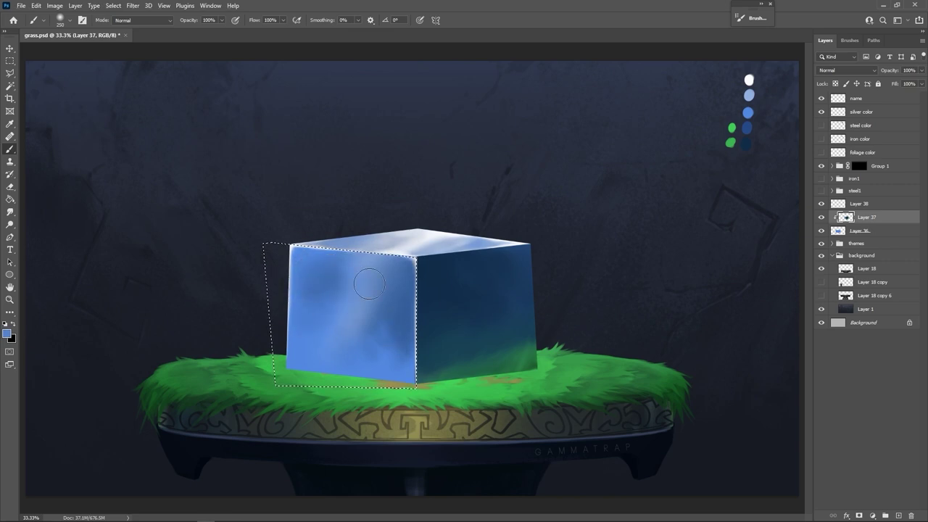
# Brighten the left face's upper outer corner with a tone sampled from the top face, and deepen the dark patches using a smaller brush.
pyautogui.keyDown('alt'); pyautogui.click(425, 246); pyautogui.keyUp('alt')
pyautogui.moveTo(323, 243)
pyautogui.mouseDown()
pyautogui.moveTo(330, 279)
pyautogui.moveTo(296, 269)
pyautogui.mouseUp()
pyautogui.keyDown('alt'); pyautogui.click(297, 283); pyautogui.keyUp('alt')
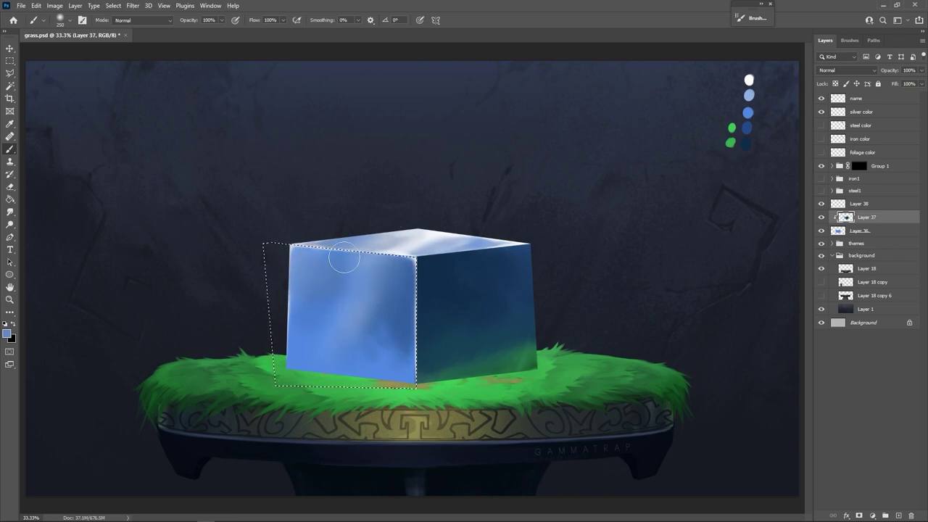
pyautogui.keyDown('alt'); pyautogui.click(393, 303); pyautogui.keyUp('alt')
pyautogui.press('[')
pyautogui.moveTo(386, 295); pyautogui.dragTo(375, 289)
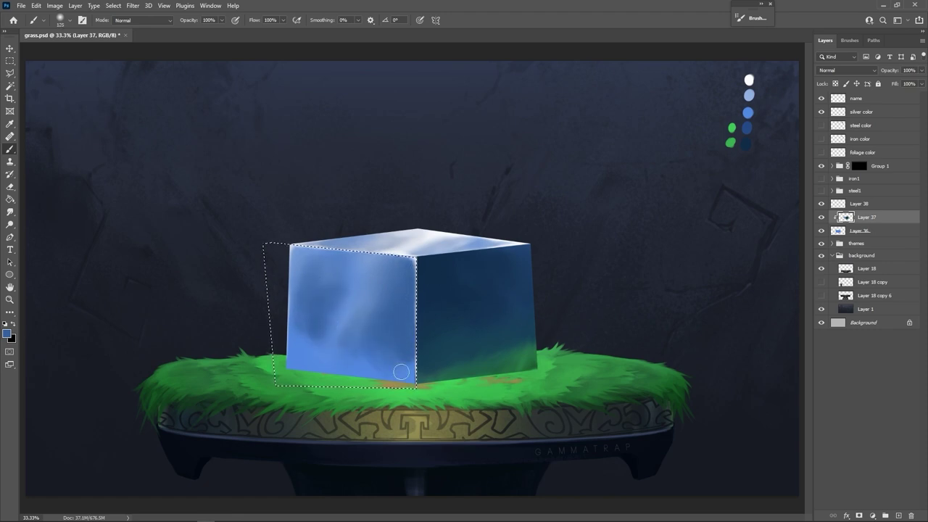
# Paint a grassy green reflection across the left face's lower outer corner, using the green swatch and darker greens sampled from the block.
pyautogui.keyDown('alt'); pyautogui.click(731, 143); pyautogui.keyUp('alt')
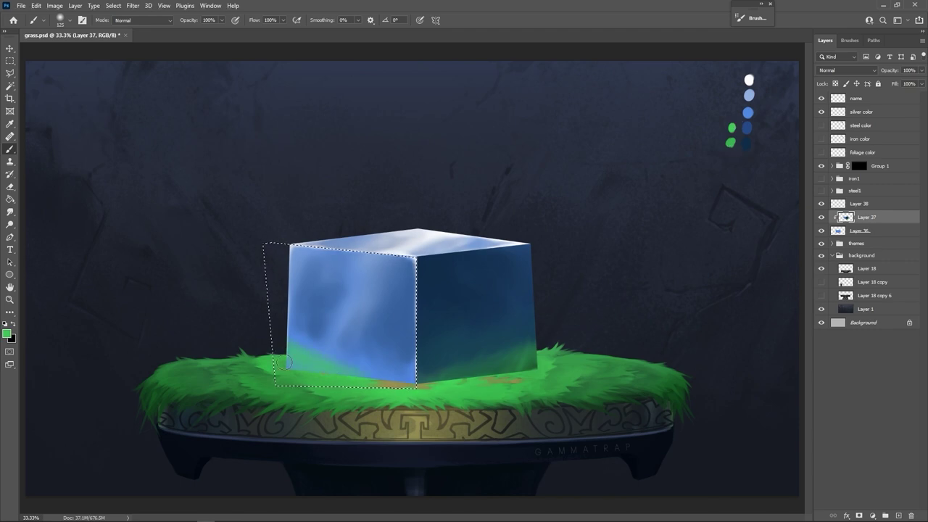
pyautogui.keyDown('alt'); pyautogui.click(523, 373); pyautogui.keyUp('alt')
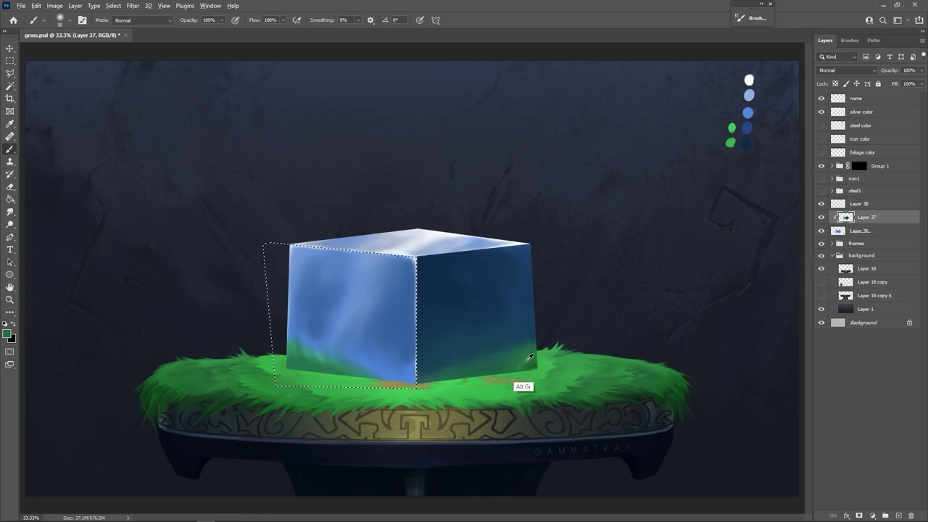
pyautogui.keyDown('alt'); pyautogui.click(731, 143); pyautogui.keyUp('alt')
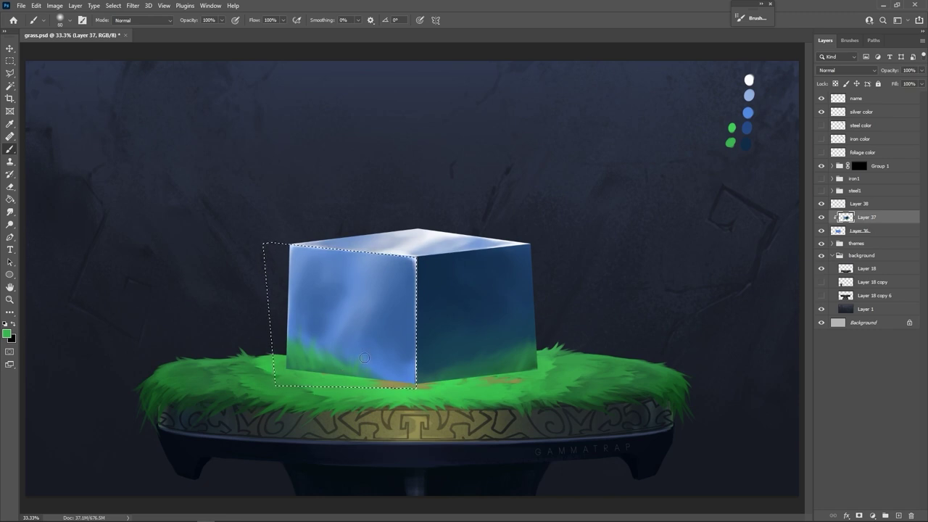
pyautogui.keyDown('alt'); pyautogui.click(303, 361); pyautogui.keyUp('alt')
pyautogui.keyDown('alt'); pyautogui.click(335, 364); pyautogui.keyUp('alt')
# Shape the upper boundary of the left face's green reflection with a smaller brush and blues sampled from the face.
pyautogui.keyDown('alt'); pyautogui.click(346, 348); pyautogui.keyUp('alt')
pyautogui.press('[')
pyautogui.keyDown('alt'); pyautogui.click(408, 305); pyautogui.keyUp('alt')
pyautogui.moveTo(351, 358); pyautogui.dragTo(337, 345)
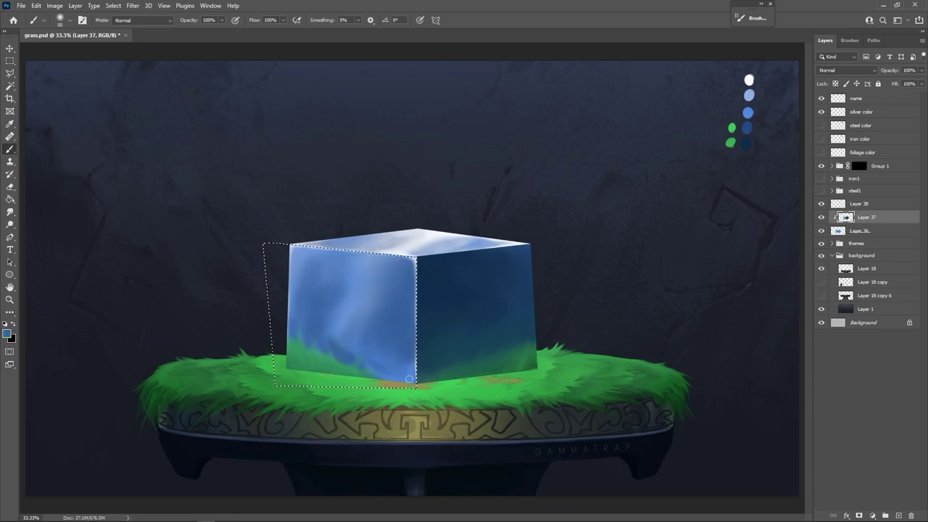
# Lighten the left face beside the upper front corner with a pale top-face tone, and blend it downward with sampled blues.
pyautogui.press(']')
pyautogui.keyDown('alt'); pyautogui.click(397, 248); pyautogui.keyUp('alt')
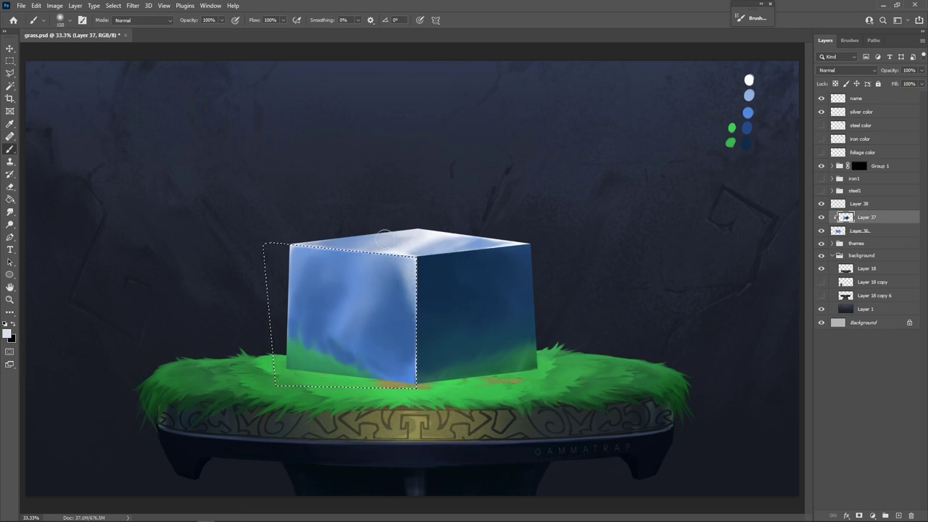
pyautogui.keyDown('alt'); pyautogui.click(406, 316); pyautogui.keyUp('alt')
pyautogui.moveTo(407, 290)
pyautogui.mouseDown()
pyautogui.moveTo(416, 333)
pyautogui.moveTo(400, 263)
pyautogui.moveTo(406, 337)
pyautogui.mouseUp()
pyautogui.keyDown('alt'); pyautogui.click(412, 323); pyautogui.keyUp('alt')
pyautogui.keyDown('alt'); pyautogui.click(404, 337); pyautogui.keyUp('alt')
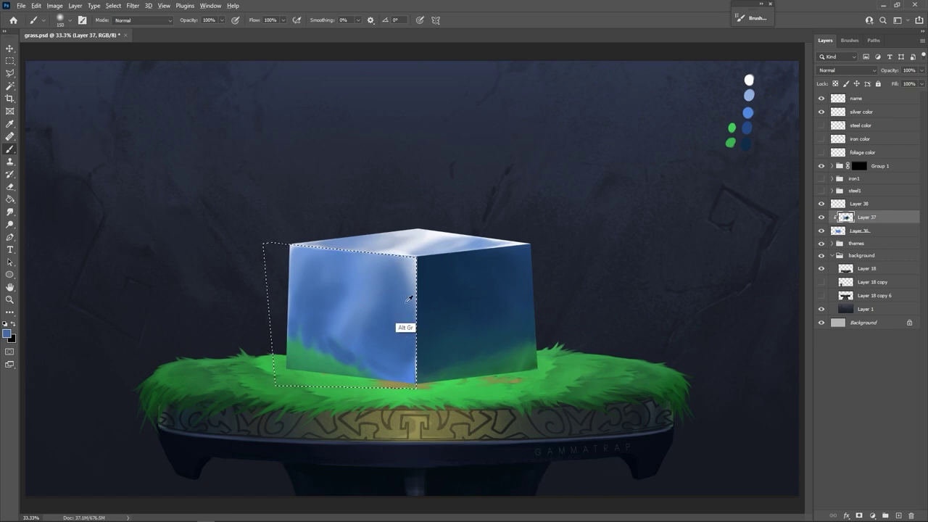
# Paint a bright diagonal reflection streak down the middle of the left face with near-white sampled from the top face.
pyautogui.keyDown('alt'); pyautogui.click(419, 240); pyautogui.keyUp('alt')
pyautogui.keyDown('alt'); pyautogui.click(423, 236); pyautogui.keyUp('alt')
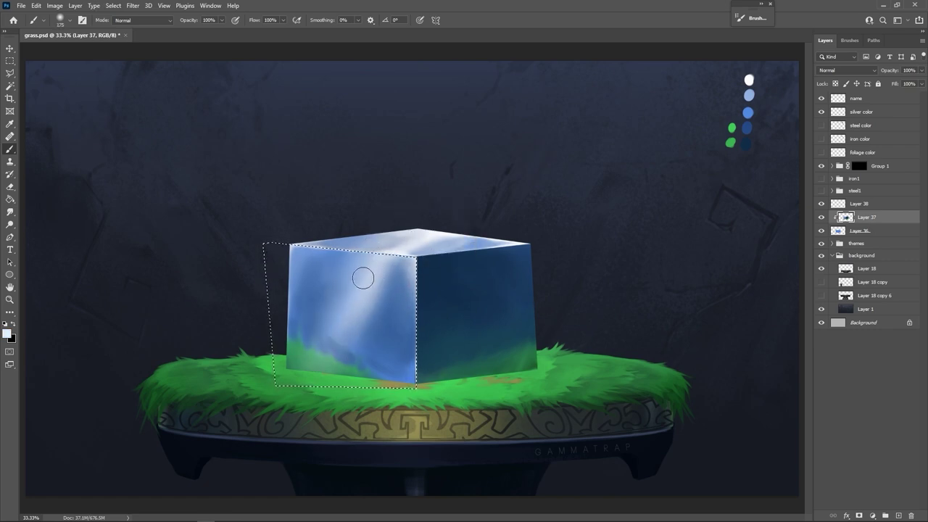
pyautogui.moveTo(369, 270); pyautogui.dragTo(354, 311)
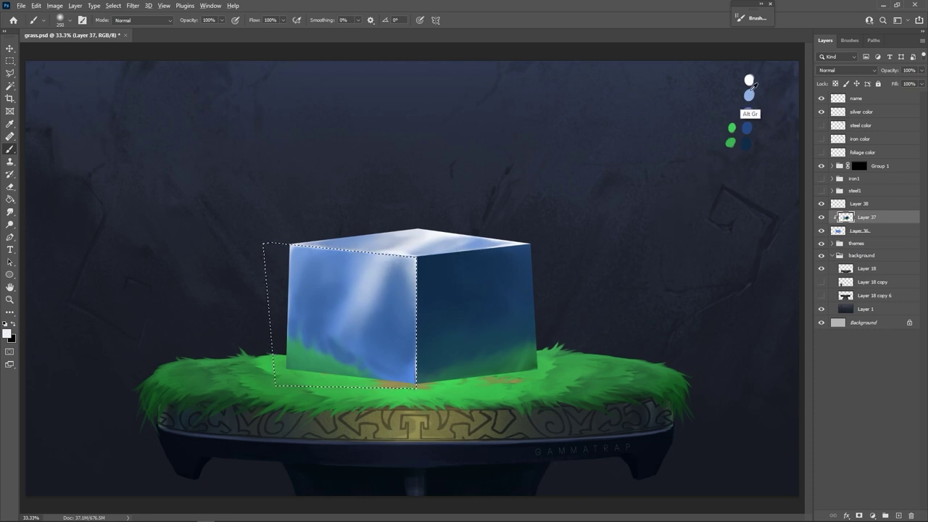
# Soften the diagonal streak and the dark patches around it with mid blues, using a large soft brush.
pyautogui.keyDown('alt'); pyautogui.click(748, 112); pyautogui.keyUp('alt')
pyautogui.keyDown('alt'); pyautogui.click(372, 328); pyautogui.keyUp('alt')
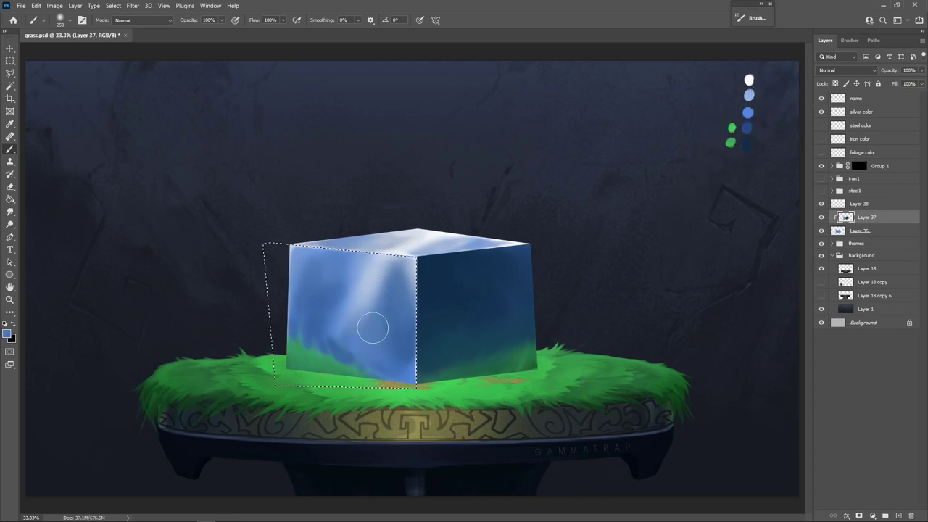
pyautogui.keyDown('alt'); pyautogui.click(326, 339); pyautogui.keyUp('alt')
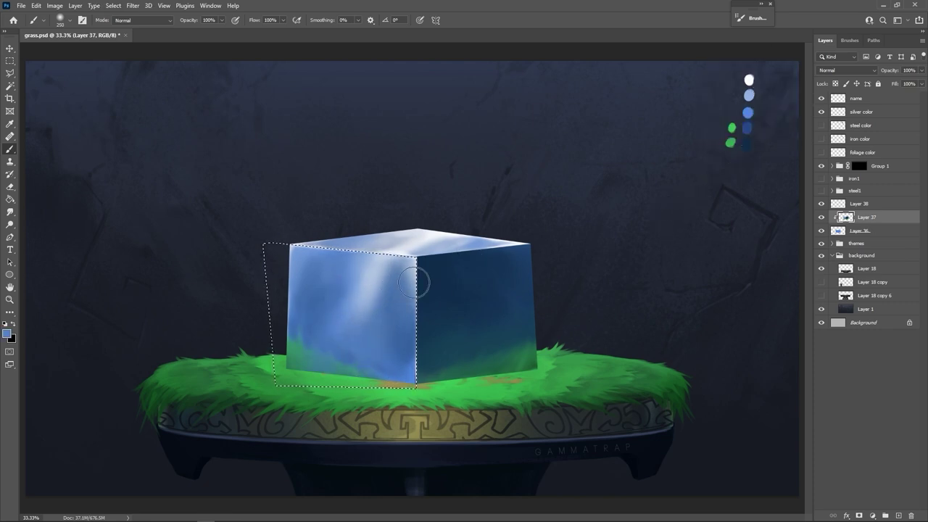
pyautogui.keyDown('alt'); pyautogui.click(365, 292); pyautogui.keyUp('alt')
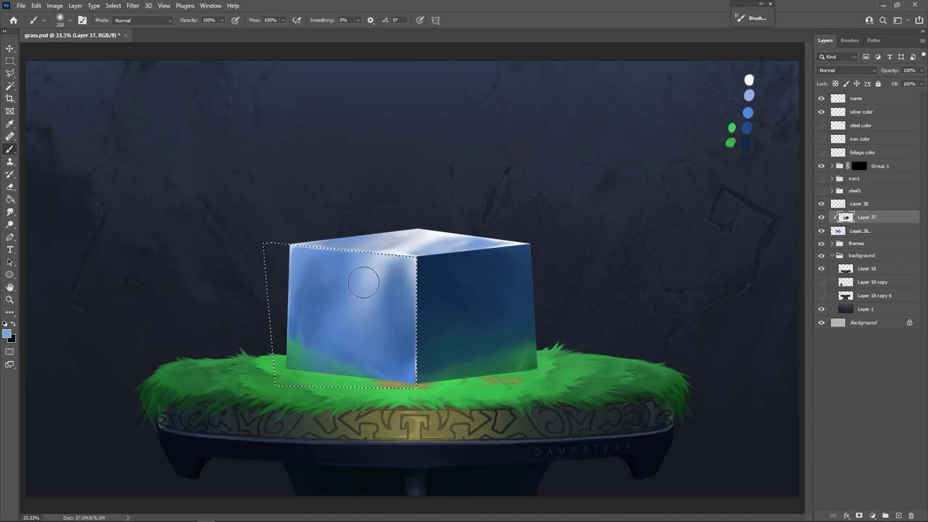
# Repaint a narrower pale streak below the left face's upper edge and refine the tones near the front corner with a smaller brush.
pyautogui.keyDown('alt'); pyautogui.click(404, 234); pyautogui.keyUp('alt')
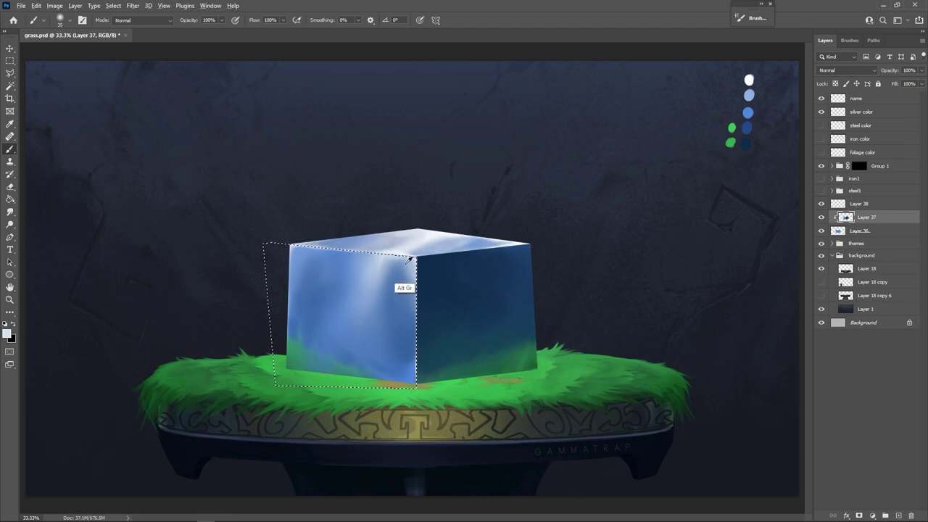
pyautogui.keyDown('alt'); pyautogui.click(411, 259); pyautogui.keyUp('alt')
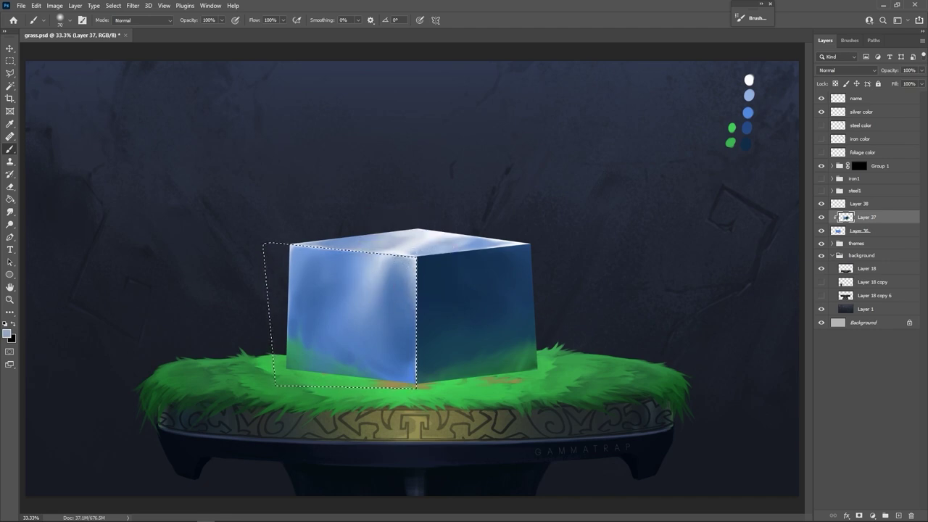
pyautogui.keyDown('alt'); pyautogui.click(397, 266); pyautogui.keyUp('alt')
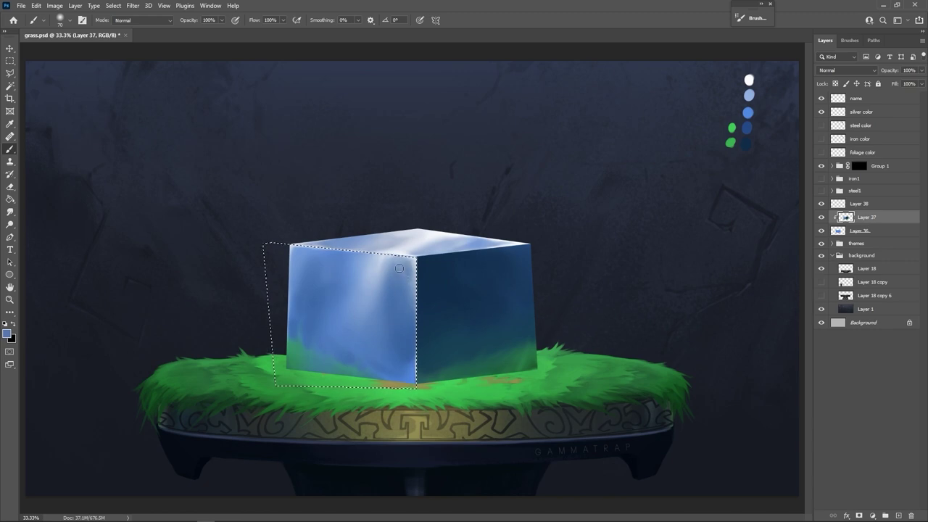
pyautogui.keyDown('alt'); pyautogui.click(403, 284); pyautogui.keyUp('alt')
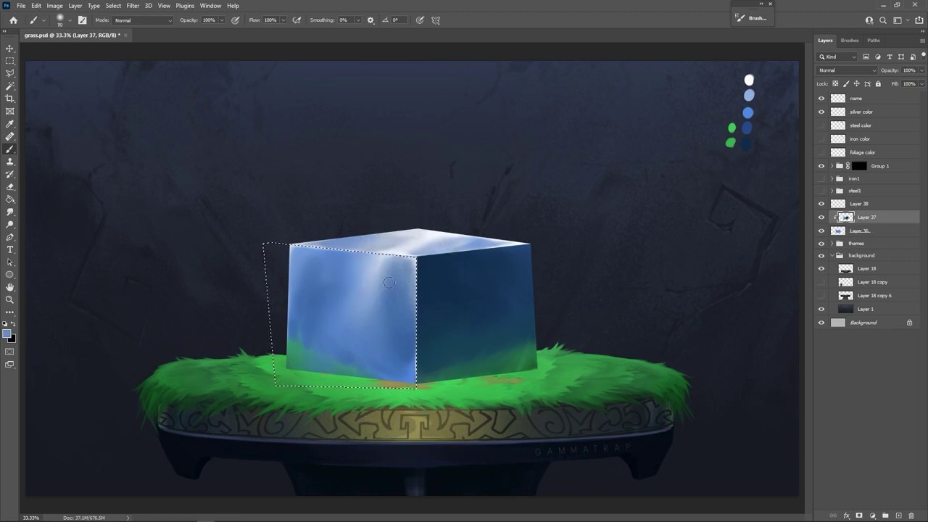
# Blend the pale streak into the surrounding blue with a 200 px soft brush and light tones sampled from the left face.
pyautogui.press(']')
pyautogui.press(']')
pyautogui.press(']')
pyautogui.press(']')
pyautogui.press(']')
pyautogui.press(']')
pyautogui.keyDown('alt'); pyautogui.click(386, 297); pyautogui.keyUp('alt')
pyautogui.moveTo(388, 279); pyautogui.dragTo(384, 268)
pyautogui.keyDown('alt'); pyautogui.click(384, 267); pyautogui.keyUp('alt')
pyautogui.keyDown('alt'); pyautogui.click(380, 257); pyautogui.keyUp('alt')
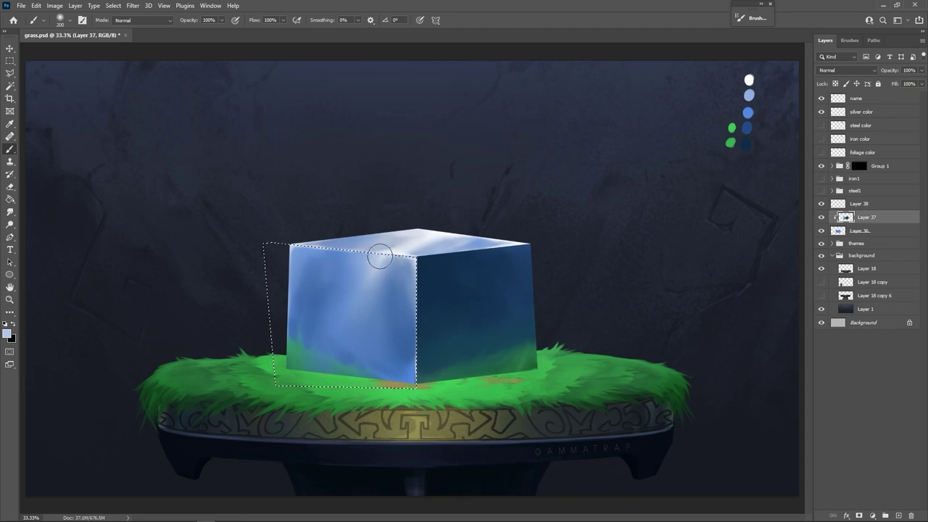
pyautogui.moveTo(383, 217); pyautogui.dragTo(394, 305)
pyautogui.keyDown('alt'); pyautogui.click(397, 274); pyautogui.keyUp('alt')
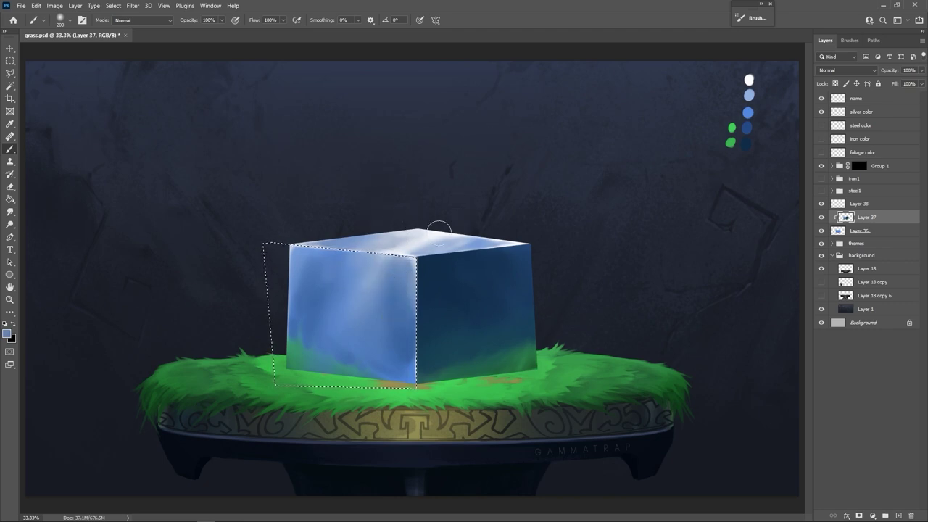
# Paint a thin white highlight along the left face's upper edge with a small brush and a top-face tone.
pyautogui.press('[')
pyautogui.keyDown('alt'); pyautogui.click(431, 231); pyautogui.keyUp('alt')
pyautogui.press('[')
pyautogui.press('[')
pyautogui.press('[')
pyautogui.press('[')
pyautogui.press('[')
pyautogui.press('[')
pyautogui.press('[')
pyautogui.press('[')
pyautogui.press('[')
pyautogui.press('[')
pyautogui.press('[')
pyautogui.press('[')
pyautogui.press('[')
pyautogui.press('[')
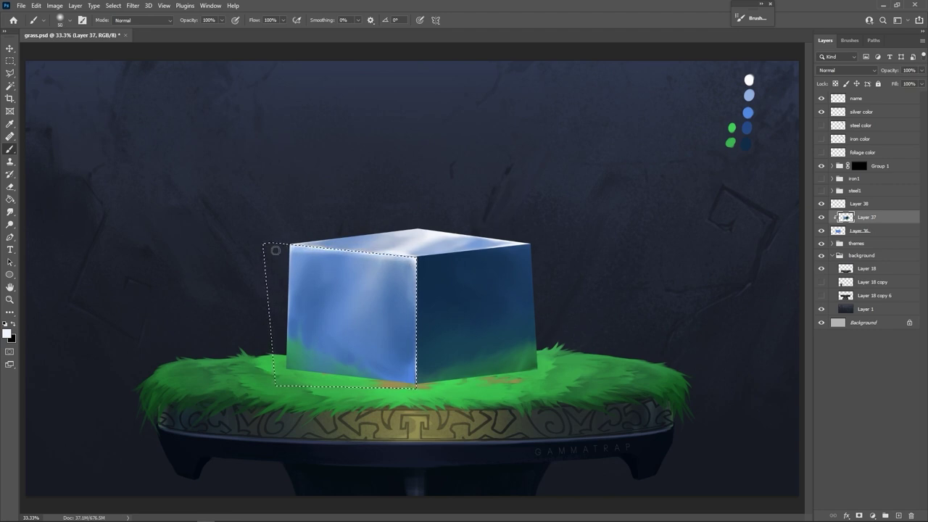
# Add a soft white glow at the left face's upper corners with a 150 px brush.
pyautogui.press(']')
pyautogui.press(']')
pyautogui.press(']')
pyautogui.press(']')
pyautogui.press(']')
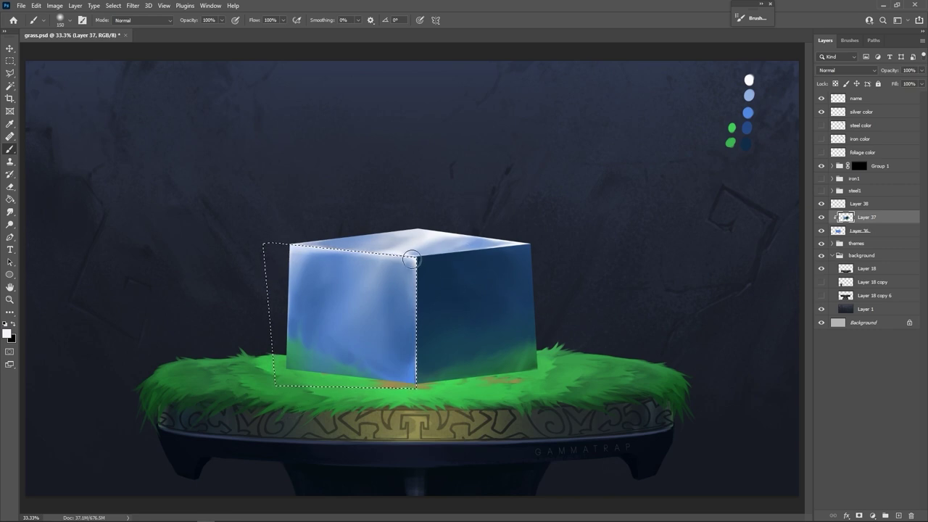
# Paint dark reflection patches on the left face's outer side and lower middle with dark blue sampled from the right face.
pyautogui.keyDown('alt'); pyautogui.click(310, 307); pyautogui.keyUp('alt')
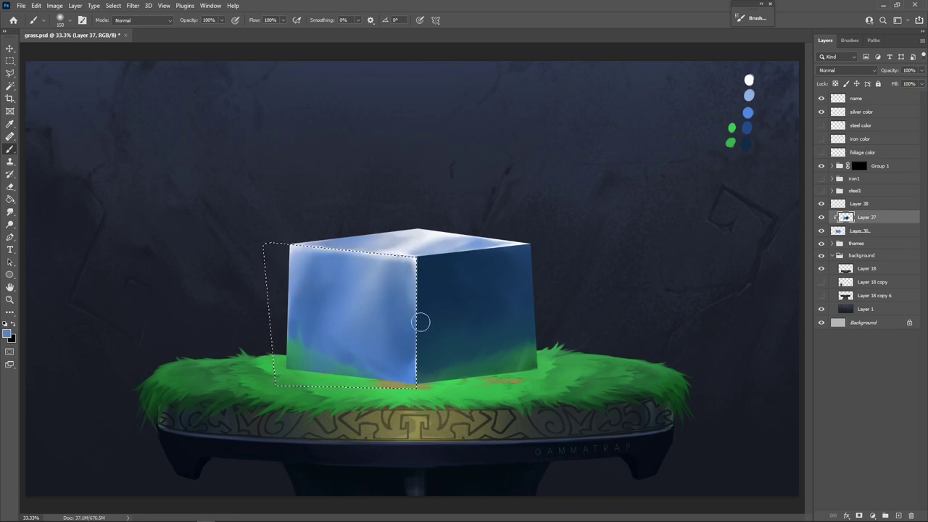
pyautogui.press('[')
pyautogui.press('[')
pyautogui.press('[')
pyautogui.press('[')
pyautogui.press('[')
pyautogui.keyDown('alt'); pyautogui.click(514, 265); pyautogui.keyUp('alt')
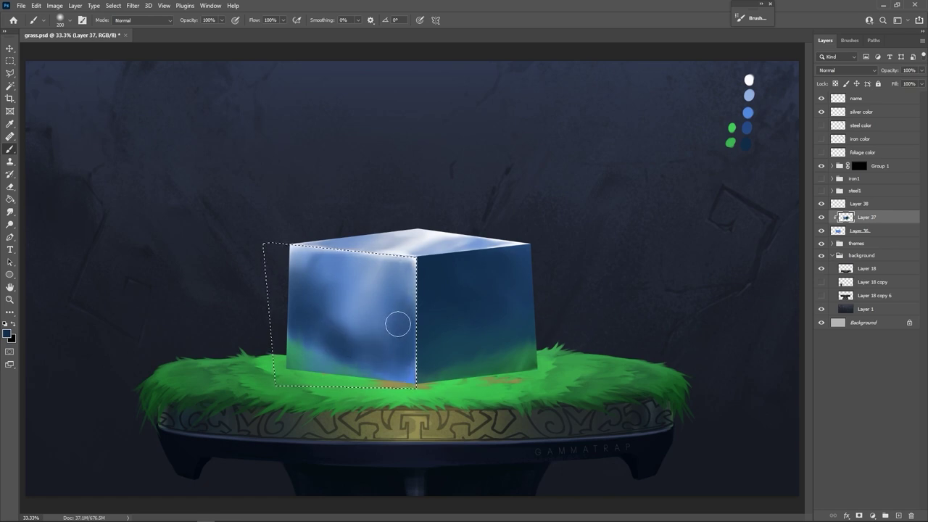
# Deepen the left face's lower front corner with mid blues sampled from the face, using a 200 px soft brush.
pyautogui.keyDown('alt'); pyautogui.click(401, 294); pyautogui.keyUp('alt')
pyautogui.moveTo(402, 294)
pyautogui.mouseDown()
pyautogui.moveTo(382, 316)
pyautogui.moveTo(394, 276)
pyautogui.moveTo(400, 383)
pyautogui.mouseUp()
pyautogui.keyDown('alt'); pyautogui.click(384, 313); pyautogui.keyUp('alt')
pyautogui.keyDown('alt'); pyautogui.click(403, 359); pyautogui.keyUp('alt')
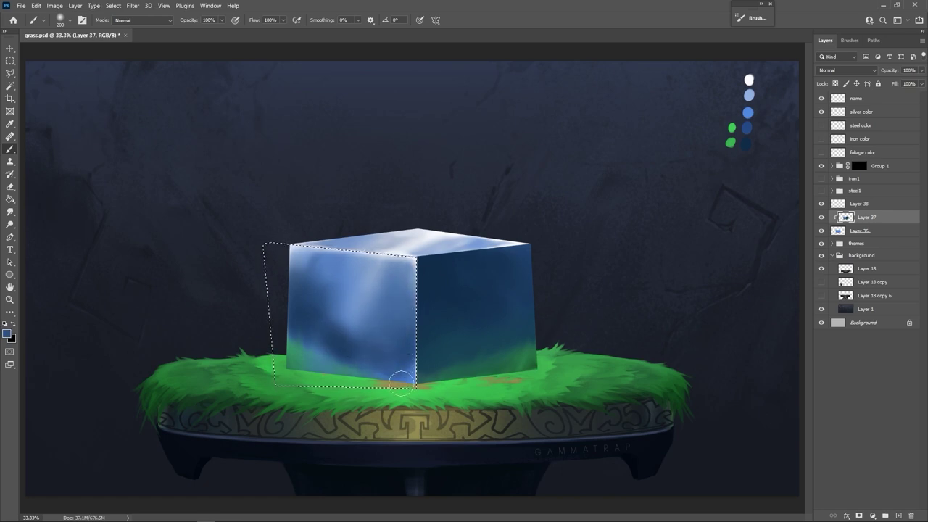
# Blend the transition between the green reflection and the outer dark patch with sampled teal and blues, using a smaller brush.
pyautogui.keyDown('alt'); pyautogui.click(313, 344); pyautogui.keyUp('alt')
pyautogui.press('[')
pyautogui.press('[')
pyautogui.press('[')
pyautogui.press('[')
pyautogui.press('[')
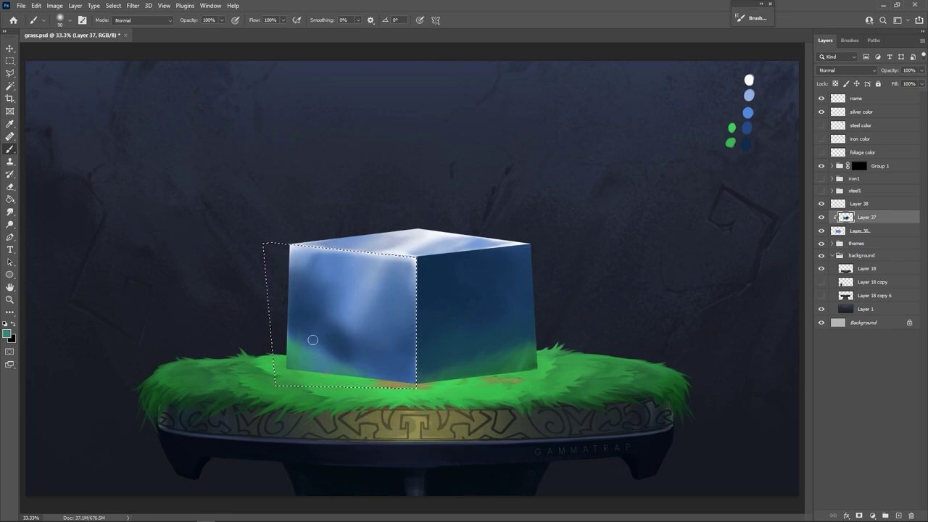
pyautogui.keyDown('alt'); pyautogui.click(309, 325); pyautogui.keyUp('alt')
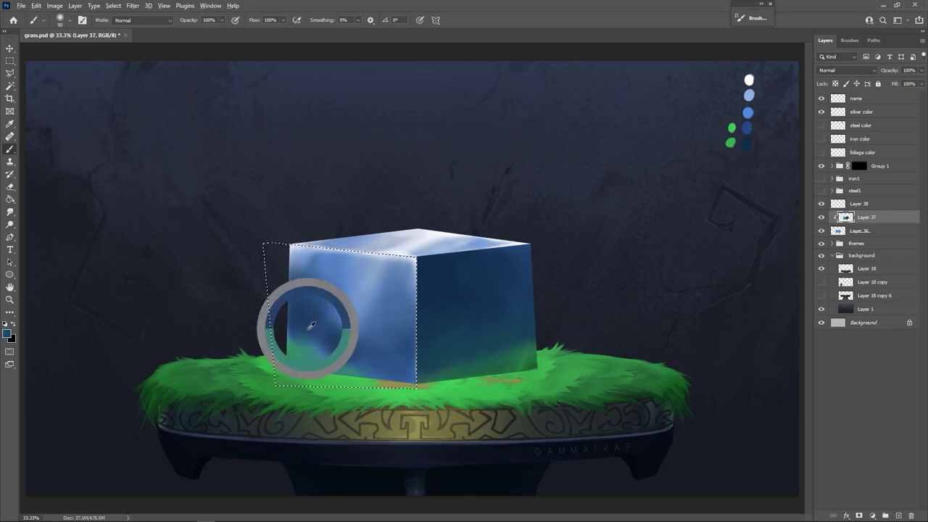
pyautogui.keyDown('alt'); pyautogui.click(310, 308); pyautogui.keyUp('alt')
pyautogui.moveTo(308, 325); pyautogui.dragTo(313, 298)
# Smooth the outer dark patch up toward the left face's upper corner with a 175 px brush and sampled blues.
pyautogui.press(']')
pyautogui.press(']')
pyautogui.press(']')
pyautogui.press(']')
pyautogui.keyDown('alt'); pyautogui.click(310, 297); pyautogui.keyUp('alt')
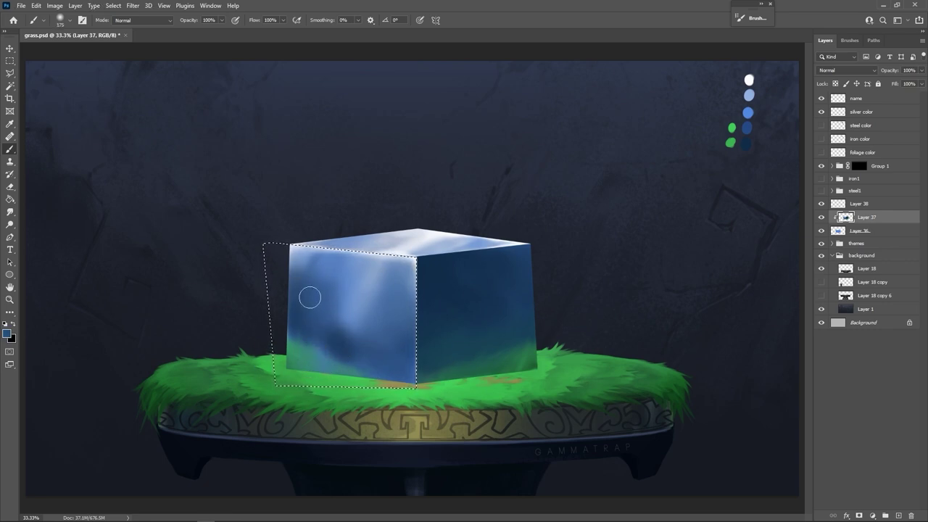
pyautogui.keyDown('alt'); pyautogui.click(309, 271); pyautogui.keyUp('alt')
pyautogui.keyDown('alt'); pyautogui.click(296, 247); pyautogui.keyUp('alt')
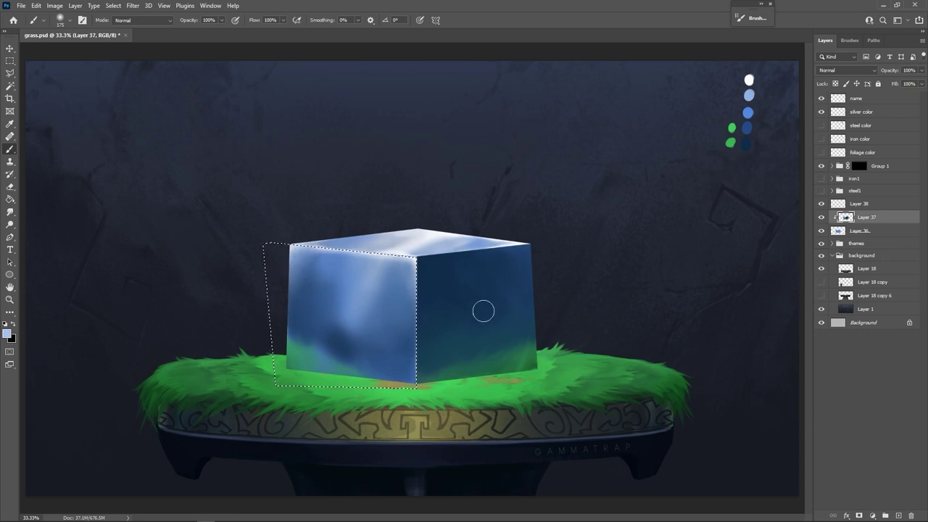
# Soften the dark patch in the left face's lower middle with mid blues sampled around it.
pyautogui.keyDown('alt'); pyautogui.click(373, 323); pyautogui.keyUp('alt')
pyautogui.moveTo(355, 330)
pyautogui.mouseDown()
pyautogui.moveTo(347, 319)
pyautogui.moveTo(351, 344)
pyautogui.moveTo(351, 319)
pyautogui.mouseUp()
pyautogui.keyDown('alt'); pyautogui.click(346, 348); pyautogui.keyUp('alt')
pyautogui.keyDown('alt'); pyautogui.click(344, 304); pyautogui.keyUp('alt')
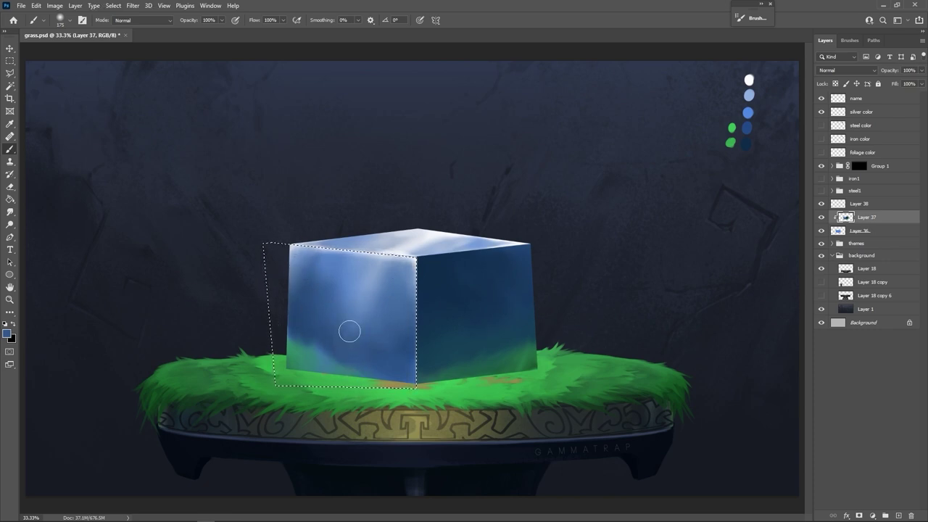
pyautogui.keyDown('alt'); pyautogui.click(356, 314); pyautogui.keyUp('alt')
# Smooth the left face's lower gradient and green reflection with a 300 px soft brush and sampled blues and teal.
pyautogui.press(']')
pyautogui.keyDown('alt'); pyautogui.click(367, 358); pyautogui.keyUp('alt')
pyautogui.moveTo(384, 362)
pyautogui.mouseDown()
pyautogui.moveTo(332, 317)
pyautogui.moveTo(363, 343)
pyautogui.moveTo(332, 355)
pyautogui.mouseUp()
pyautogui.keyDown('alt'); pyautogui.click(353, 345); pyautogui.keyUp('alt')
pyautogui.keyDown('alt'); pyautogui.click(322, 359); pyautogui.keyUp('alt')
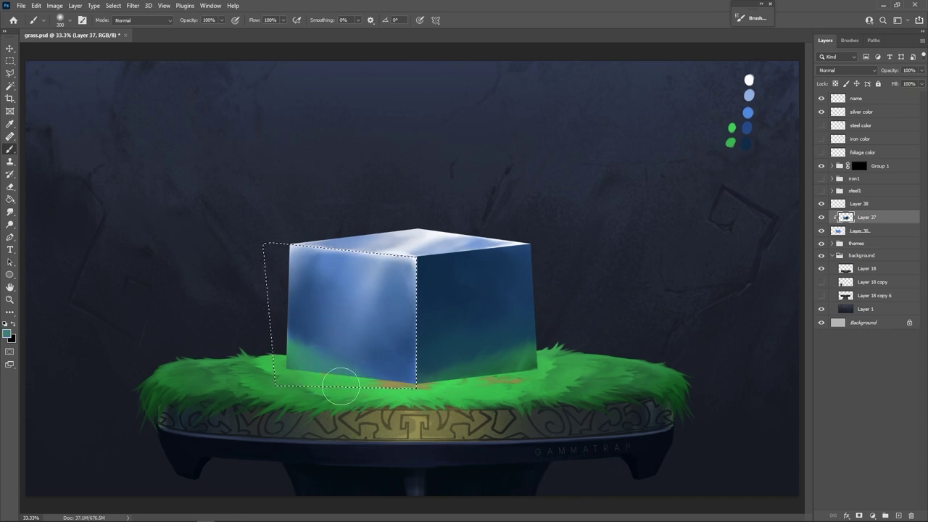
pyautogui.keyDown('alt'); pyautogui.click(303, 305); pyautogui.keyUp('alt')
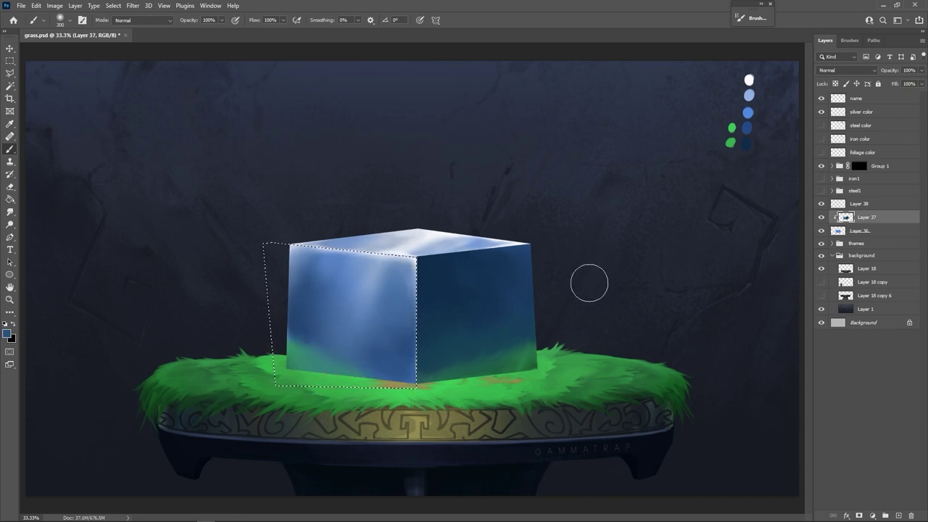
# Deselect the left face and paint a rounded white highlight over the block's upper front corner and adjoining edges with a small brush.
pyautogui.press('m')
pyautogui.click(613, 278)
pyautogui.press('z')
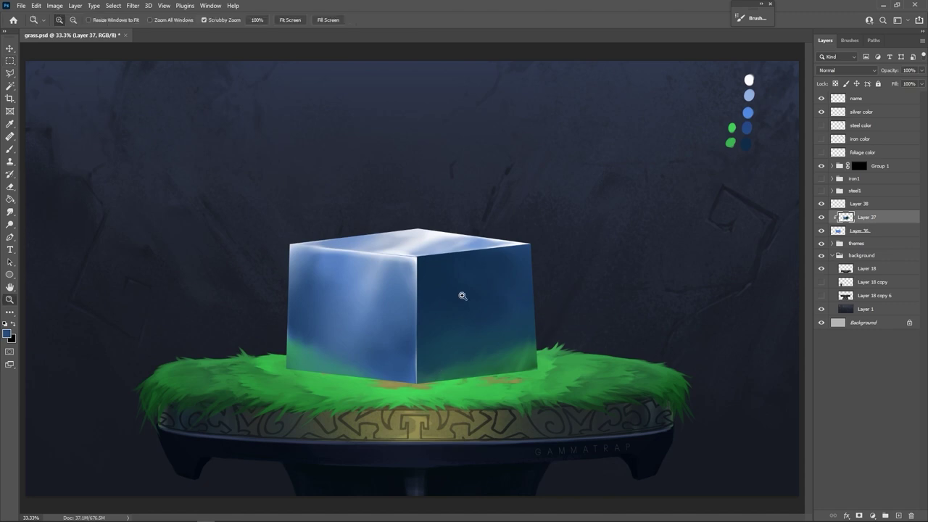
pyautogui.click(421, 269)
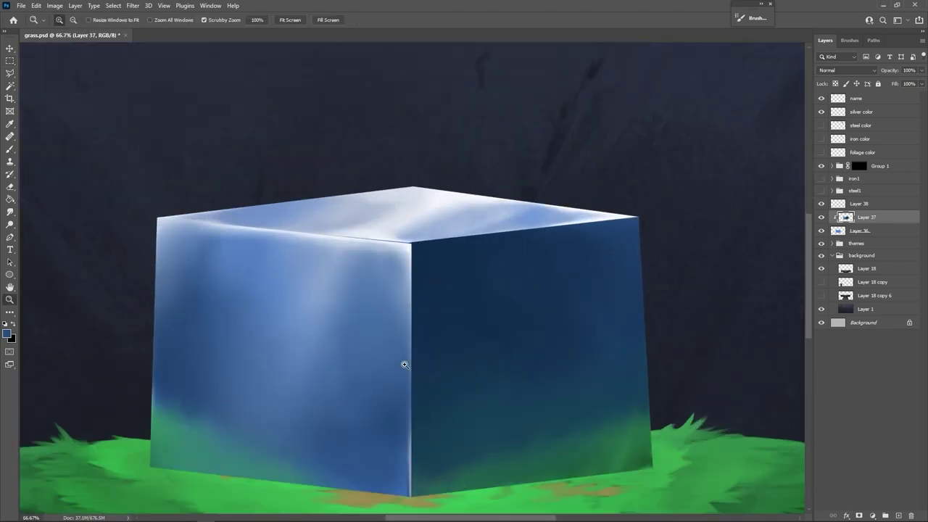
pyautogui.press('b')
pyautogui.press('d')
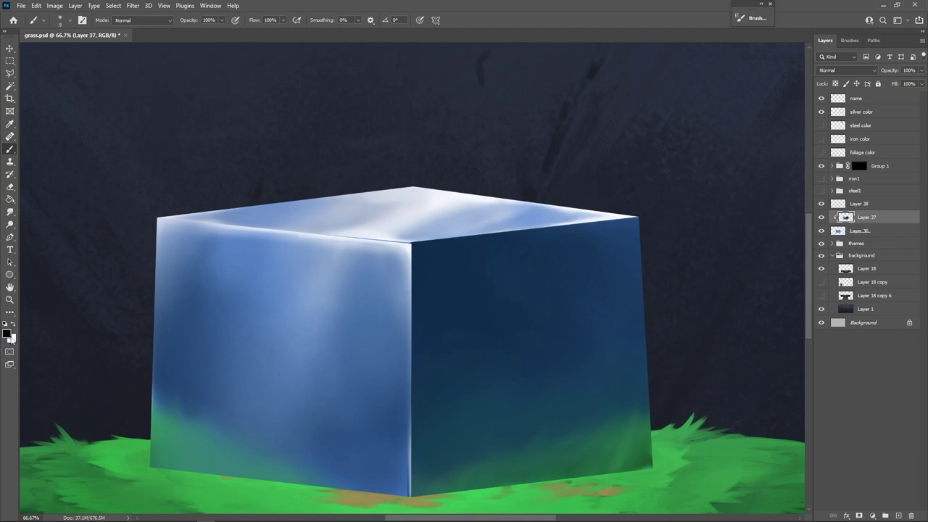
pyautogui.press('x')
pyautogui.keyDown('alt'); pyautogui.click(440, 196); pyautogui.keyUp('alt')
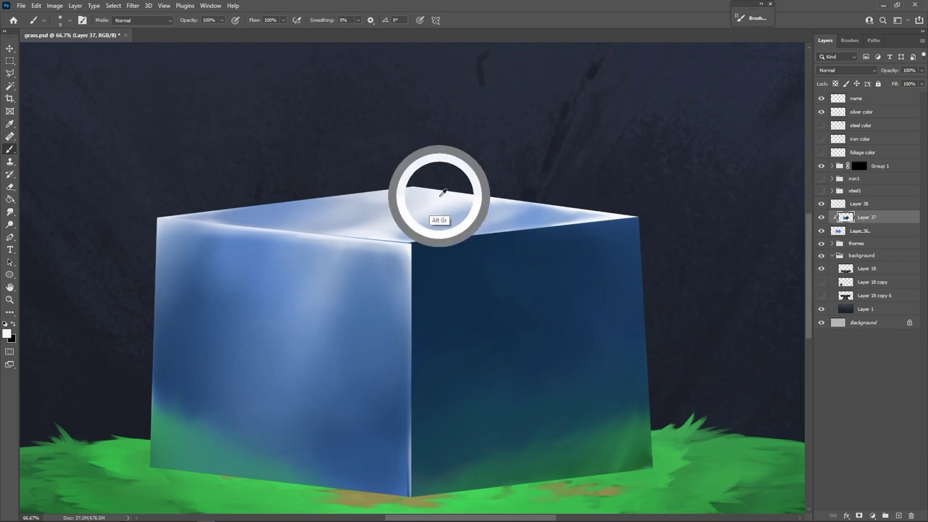
pyautogui.moveTo(450, 252)
pyautogui.mouseDown()
pyautogui.moveTo(442, 286)
pyautogui.moveTo(405, 284)
pyautogui.moveTo(415, 276)
pyautogui.moveTo(404, 284)
pyautogui.moveTo(404, 319)
pyautogui.mouseUp()
pyautogui.moveTo(407, 282)
pyautogui.mouseDown()
pyautogui.moveTo(519, 258)
pyautogui.moveTo(426, 273)
pyautogui.moveTo(427, 265)
pyautogui.moveTo(400, 291)
pyautogui.moveTo(409, 275)
pyautogui.moveTo(302, 268)
pyautogui.mouseUp()
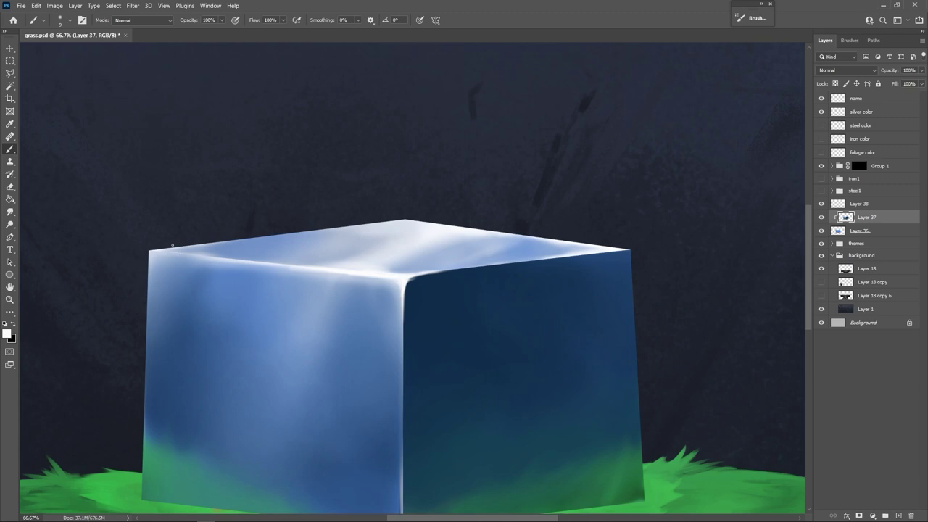
pyautogui.moveTo(150, 252); pyautogui.dragTo(166, 255)
pyautogui.moveTo(419, 280); pyautogui.dragTo(587, 255)
pyautogui.hotkey('ctrl', 'z')
pyautogui.hotkey('ctrl', 'z')
# Paint a thin white highlight just below the right face's upper edge with a very small brush.
pyautogui.press('[')
pyautogui.press('[')
pyautogui.moveTo(437, 272); pyautogui.dragTo(555, 258)
pyautogui.moveTo(499, 266); pyautogui.dragTo(590, 256)
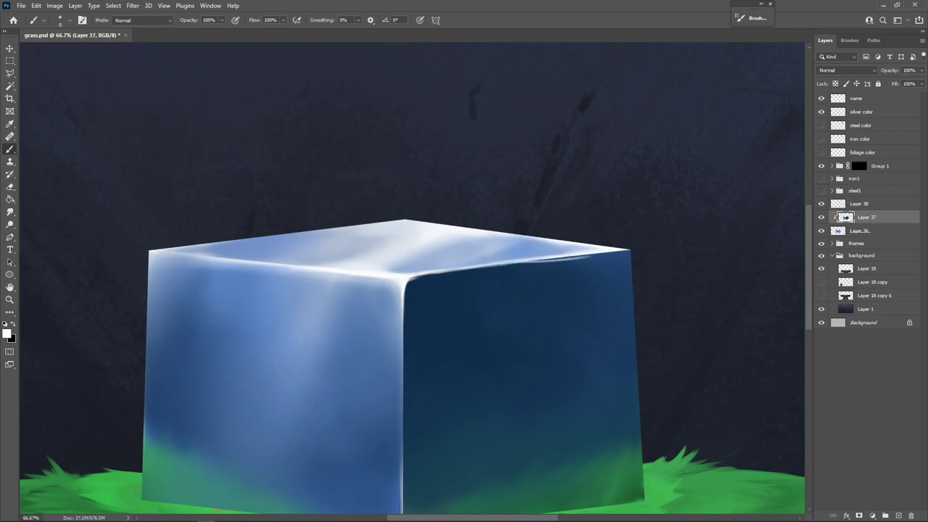
pyautogui.moveTo(528, 263)
pyautogui.mouseDown()
pyautogui.moveTo(602, 254)
pyautogui.moveTo(593, 256)
pyautogui.mouseUp()
# Cover the stray white strokes below the right face's upper edge with a 25 px soft brush and sampled dark blues.
pyautogui.press(']')
pyautogui.press(']')
pyautogui.press(']')
pyautogui.press(']')
pyautogui.press(']')
pyautogui.press(']')
pyautogui.press(']')
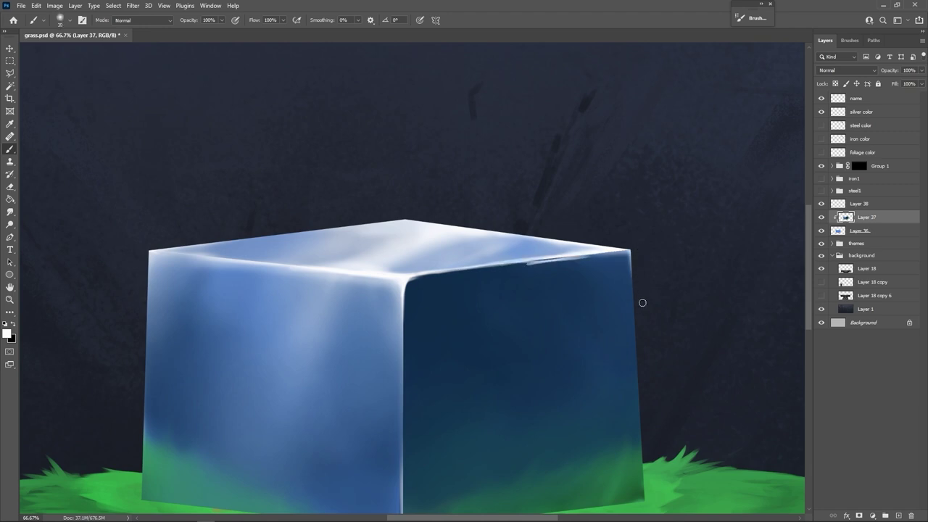
pyautogui.keyDown('alt'); pyautogui.click(544, 285); pyautogui.keyUp('alt')
pyautogui.moveTo(586, 262)
pyautogui.mouseDown()
pyautogui.moveTo(543, 261)
pyautogui.moveTo(631, 251)
pyautogui.mouseUp()
pyautogui.keyDown('alt'); pyautogui.click(522, 269); pyautogui.keyUp('alt')
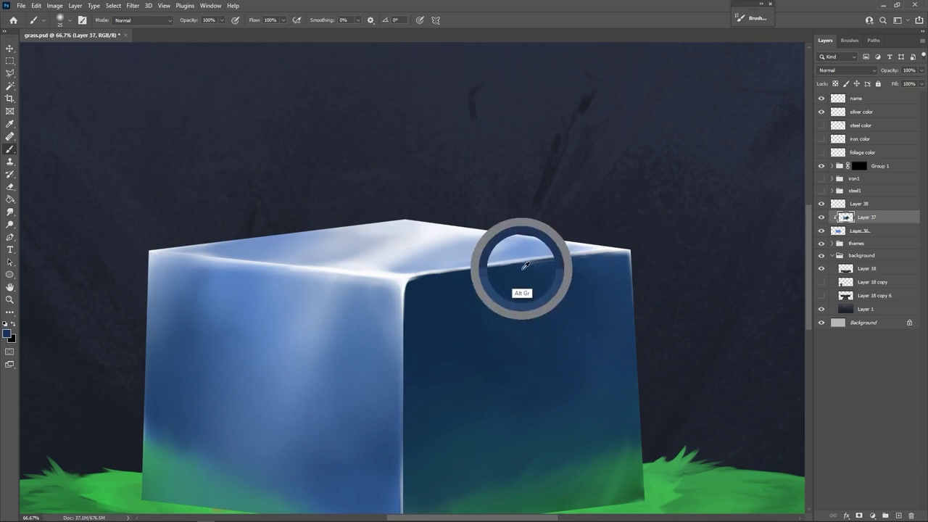
pyautogui.moveTo(527, 267)
pyautogui.mouseDown()
pyautogui.moveTo(597, 255)
pyautogui.moveTo(461, 273)
pyautogui.mouseUp()
# Refine the transition along the right face's upper edge with a 20 px brush, alternating sampled edge highlights and dark blues.
pyautogui.press('[')
pyautogui.press('[')
pyautogui.press('[')
pyautogui.press('[')
pyautogui.press('[')
pyautogui.press('[')
pyautogui.press('[')
pyautogui.press('[')
pyautogui.press(']')
pyautogui.press(']')
pyautogui.press(']')
pyautogui.press(']')
pyautogui.press(']')
pyautogui.press(']')
pyautogui.press(']')
pyautogui.keyDown('alt'); pyautogui.click(522, 266); pyautogui.keyUp('alt')
pyautogui.keyDown('alt'); pyautogui.click(577, 252); pyautogui.keyUp('alt')
pyautogui.keyDown('alt'); pyautogui.click(535, 263); pyautogui.keyUp('alt')
pyautogui.keyDown('alt'); pyautogui.click(484, 273); pyautogui.keyUp('alt')
pyautogui.keyDown('alt'); pyautogui.click(618, 257); pyautogui.keyUp('alt')
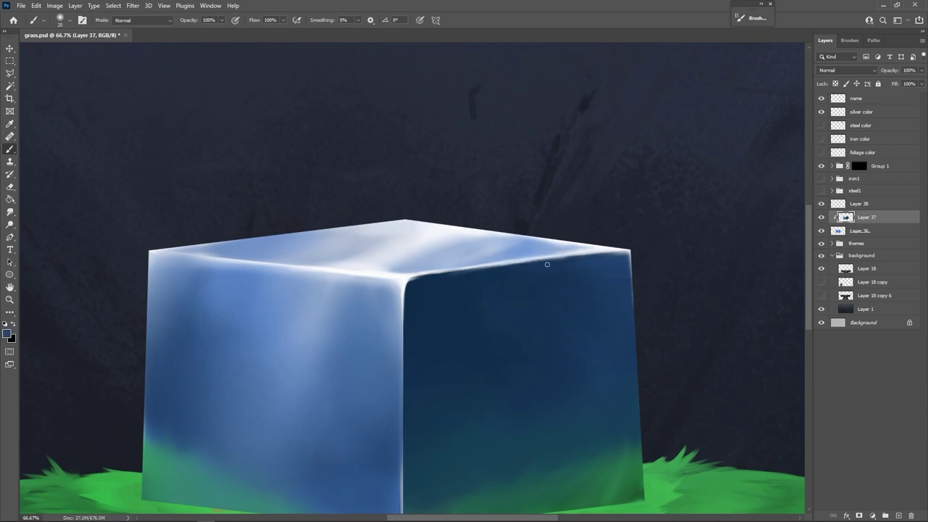
pyautogui.moveTo(582, 255); pyautogui.dragTo(609, 255)
pyautogui.keyDown('alt'); pyautogui.click(581, 255); pyautogui.keyUp('alt')
# Blend the rounded highlight at the block's upper front corner with sampled whites and blues, adjusting the brush size.
pyautogui.press(']')
pyautogui.press(']')
pyautogui.press(']')
pyautogui.keyDown('alt'); pyautogui.rightClick(570, 242); pyautogui.keyUp('alt')
pyautogui.keyDown('alt'); pyautogui.click(379, 259); pyautogui.keyUp('alt')
pyautogui.keyDown('alt'); pyautogui.rightClick(395, 265); pyautogui.keyUp('alt')
pyautogui.keyDown('alt'); pyautogui.click(373, 266); pyautogui.keyUp('alt')
pyautogui.keyDown('alt'); pyautogui.click(393, 273); pyautogui.keyUp('alt')
pyautogui.keyDown('alt'); pyautogui.click(424, 290); pyautogui.keyUp('alt')
pyautogui.keyDown('alt'); pyautogui.click(407, 276); pyautogui.keyUp('alt')
pyautogui.moveTo(411, 291)
pyautogui.mouseDown()
pyautogui.moveTo(409, 280)
pyautogui.moveTo(403, 300)
pyautogui.mouseUp()
pyautogui.keyDown('alt'); pyautogui.rightClick(416, 298); pyautogui.keyUp('alt')
pyautogui.keyDown('alt'); pyautogui.click(417, 282); pyautogui.keyUp('alt')
pyautogui.keyDown('alt'); pyautogui.click(397, 286); pyautogui.keyUp('alt')
pyautogui.keyDown('alt'); pyautogui.click(401, 281); pyautogui.keyUp('alt')
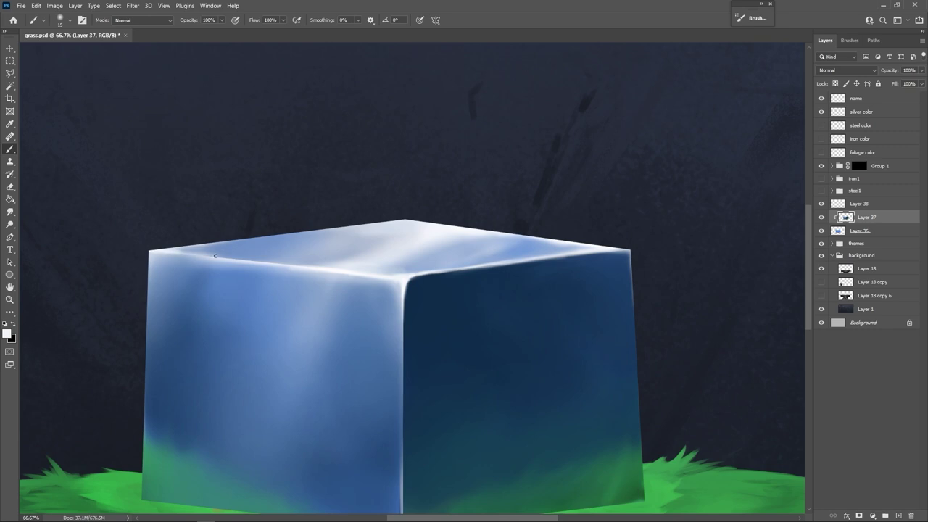
# Trim the white glow under the left face's upper edge near the outer corner with sampled blues.
pyautogui.keyDown('alt'); pyautogui.click(167, 284); pyautogui.keyUp('alt')
pyautogui.press(']')
pyautogui.press(']')
pyautogui.press(']')
pyautogui.press(']')
pyautogui.moveTo(224, 264)
pyautogui.mouseDown()
pyautogui.moveTo(241, 263)
pyautogui.moveTo(210, 265)
pyautogui.mouseUp()
pyautogui.moveTo(242, 273)
pyautogui.mouseDown()
pyautogui.moveTo(201, 266)
pyautogui.moveTo(227, 278)
pyautogui.moveTo(216, 268)
pyautogui.mouseUp()
pyautogui.keyDown('alt'); pyautogui.click(183, 322); pyautogui.keyUp('alt')
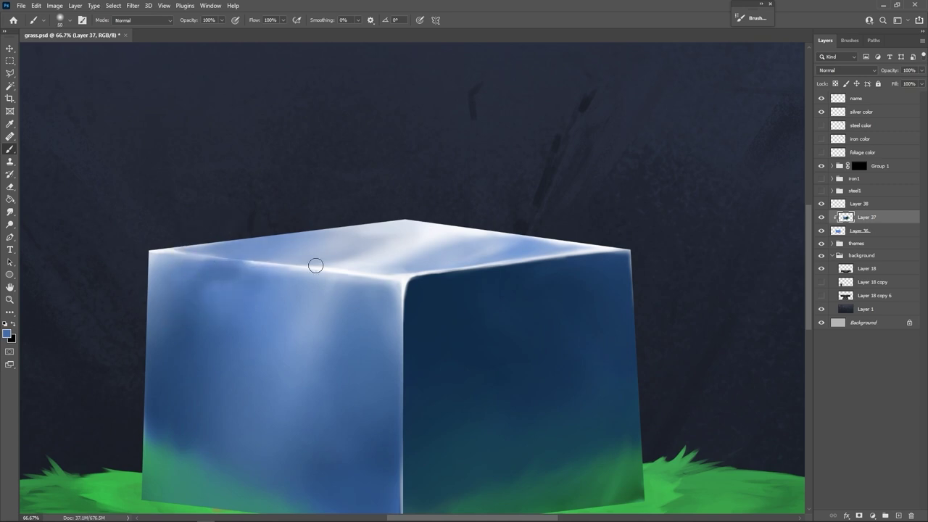
# Smooth the left face's upper blue area with a 200 px soft brush and a sampled lighter blue.
pyautogui.press(']')
pyautogui.press(']')
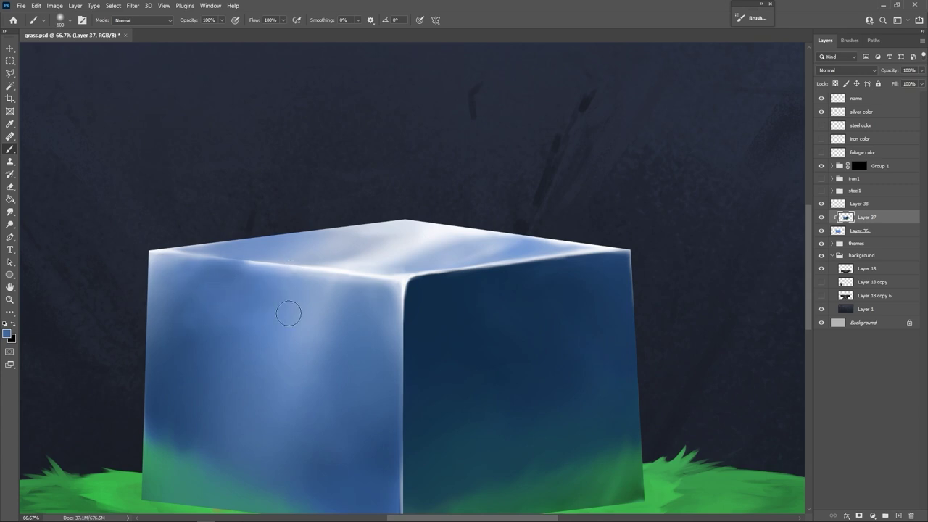
pyautogui.press(']')
pyautogui.press(']')
pyautogui.press(']')
pyautogui.press(']')
pyautogui.keyDown('alt'); pyautogui.click(216, 295); pyautogui.keyUp('alt')
pyautogui.moveTo(228, 294); pyautogui.dragTo(219, 369)
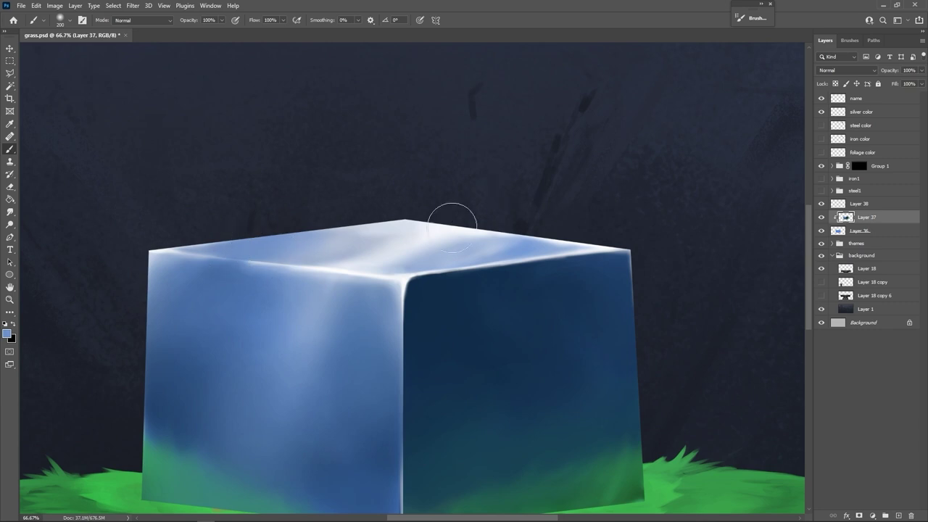
# Brighten the top face's rear corner with a 40 px brush and white sampled from the front corner.
pyautogui.keyDown('alt'); pyautogui.click(408, 269); pyautogui.keyUp('alt')
pyautogui.press('[')
pyautogui.press('[')
pyautogui.press('[')
pyautogui.press('[')
pyautogui.press('[')
pyautogui.press('[')
pyautogui.press('[')
pyautogui.press('[')
pyautogui.press('[')
pyautogui.press('[')
pyautogui.moveTo(408, 214); pyautogui.dragTo(423, 211)
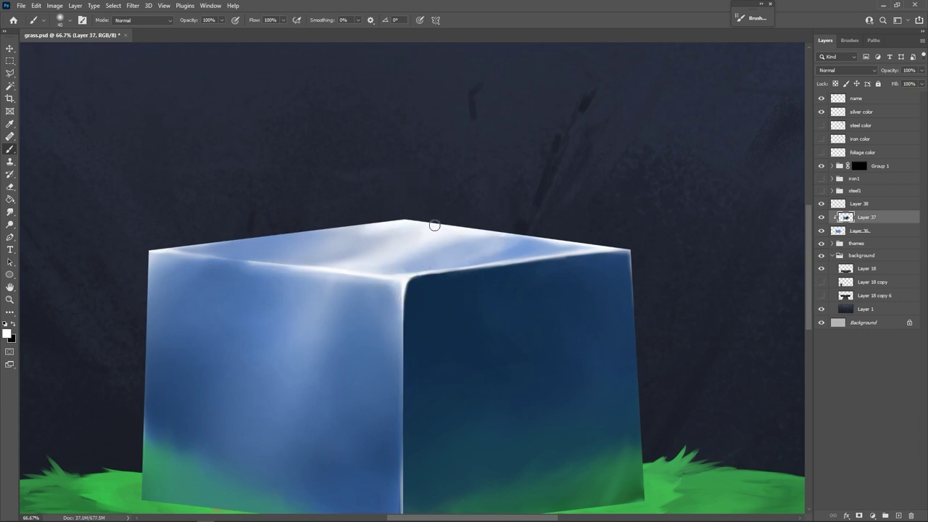
# Brush a soft white glow along the top face's rear left edge with a 250 px brush.
pyautogui.press(']')
pyautogui.press(']')
pyautogui.press(']')
pyautogui.press(']')
pyautogui.press(']')
pyautogui.press(']')
pyautogui.press(']')
pyautogui.press(']')
pyautogui.press(']')
pyautogui.press(']')
pyautogui.press(']')
pyautogui.moveTo(391, 210); pyautogui.dragTo(141, 224)
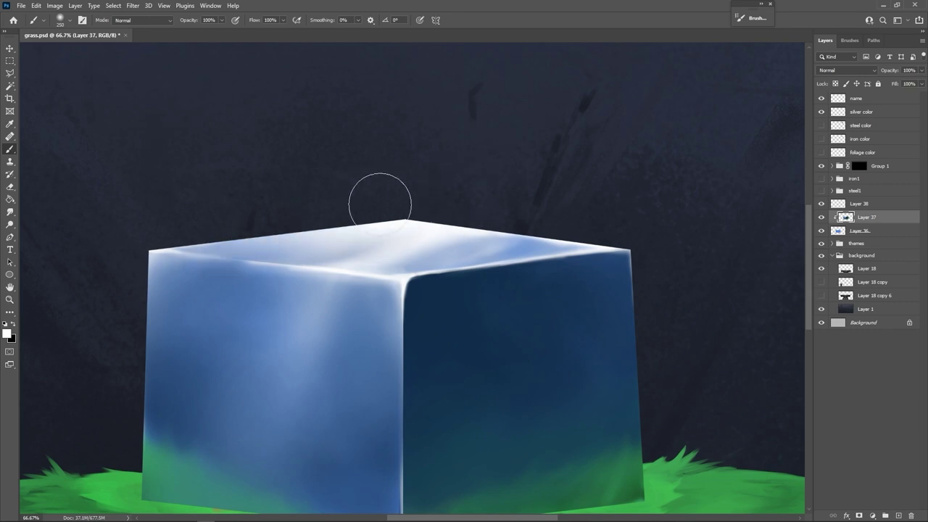
# Paint soft white highlights down the outer vertical edges of the left and right faces with a small brush.
pyautogui.press('[')
pyautogui.press('[')
pyautogui.press('[')
pyautogui.press('[')
pyautogui.press('[')
pyautogui.press('[')
pyautogui.press('[')
pyautogui.press('[')
pyautogui.press('[')
pyautogui.press('[')
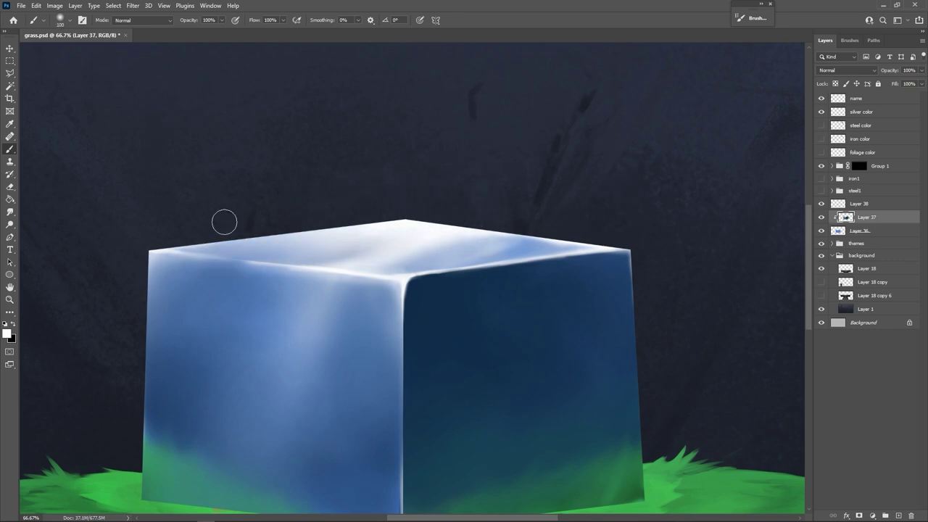
pyautogui.moveTo(146, 249); pyautogui.dragTo(144, 326)
pyautogui.moveTo(144, 269); pyautogui.dragTo(141, 387)
pyautogui.moveTo(143, 327); pyautogui.dragTo(140, 446)
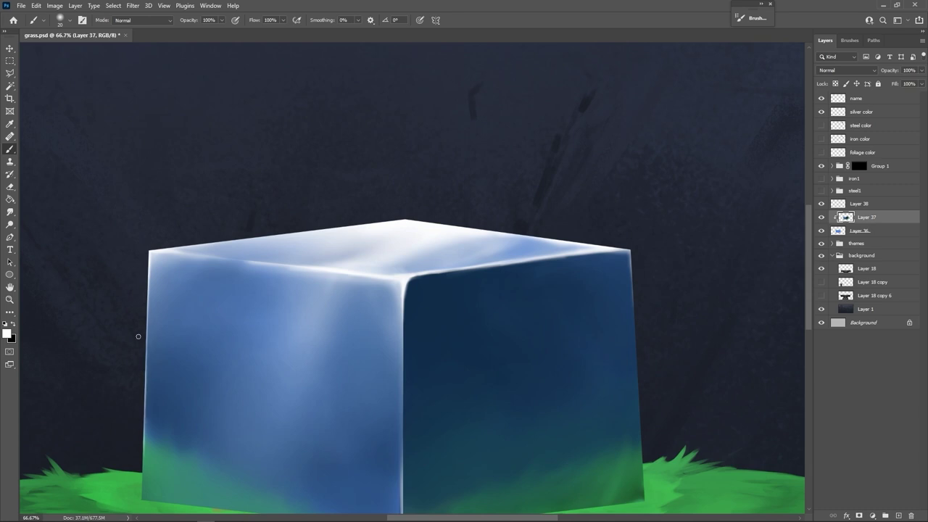
pyautogui.moveTo(146, 251); pyautogui.dragTo(143, 351)
pyautogui.moveTo(145, 282); pyautogui.dragTo(137, 402)
pyautogui.moveTo(636, 250); pyautogui.dragTo(634, 363)
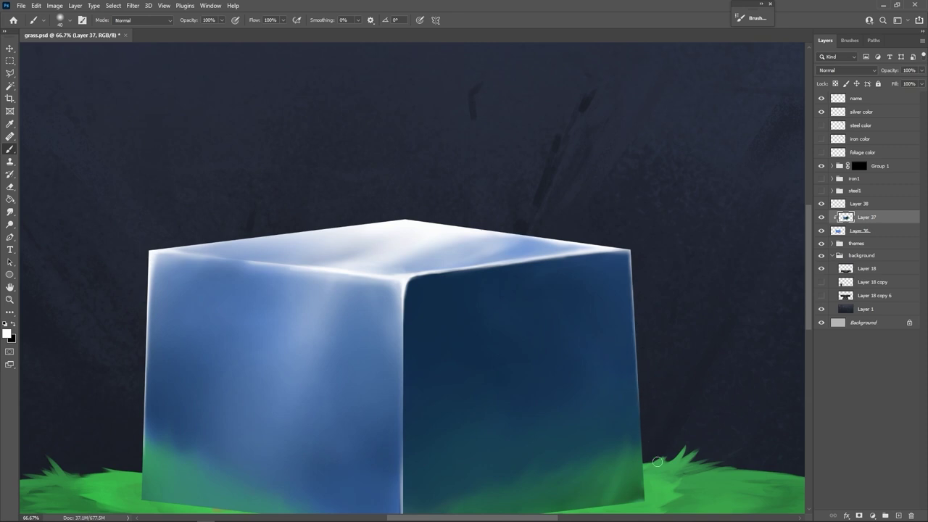
# Soften the top face's reflections toward the right corner with a larger brush and a sampled light blue.
pyautogui.press(']')
pyautogui.press(']')
pyautogui.press(']')
pyautogui.press(']')
pyautogui.press(']')
pyautogui.press(']')
pyautogui.press(']')
pyautogui.press(']')
pyautogui.keyDown('alt'); pyautogui.click(528, 249); pyautogui.keyUp('alt')
pyautogui.press('[')
pyautogui.press('[')
pyautogui.press('[')
pyautogui.press('[')
pyautogui.press('[')
pyautogui.press('[')
pyautogui.press('[')
pyautogui.press('[')
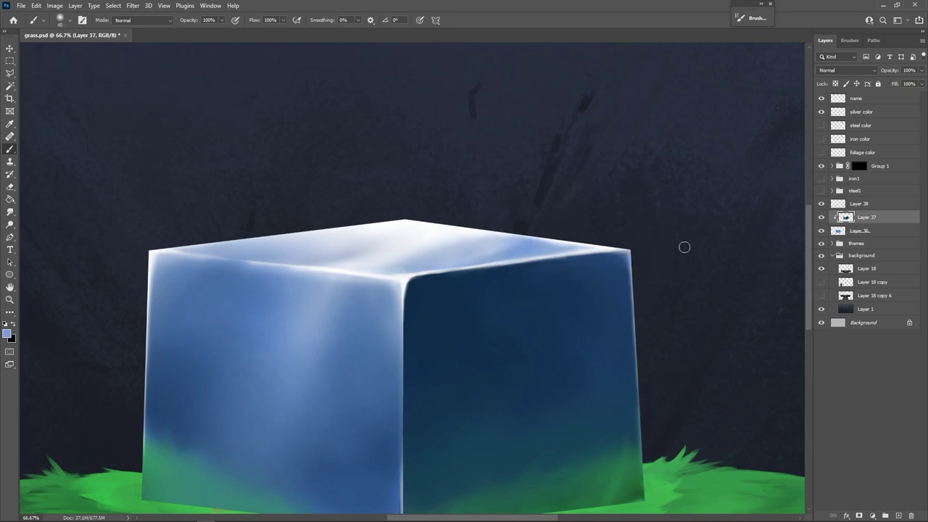
# Paint a thin pale highlight down the upper part of the block's front vertical edge.
pyautogui.moveTo(547, 335); pyautogui.dragTo(595, 239)
pyautogui.keyDown('alt'); pyautogui.click(451, 215); pyautogui.keyUp('alt')
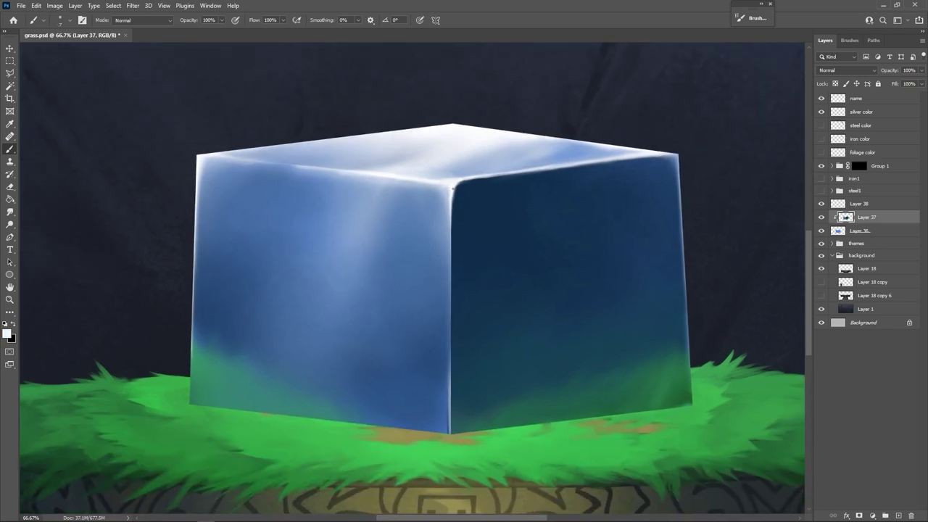
pyautogui.moveTo(452, 218); pyautogui.dragTo(452, 336)
# Soften the left face beside the lower front vertical edge with a small brush and sampled blues.
pyautogui.keyDown('alt'); pyautogui.click(446, 425); pyautogui.keyUp('alt')
pyautogui.moveTo(447, 406); pyautogui.dragTo(447, 434)
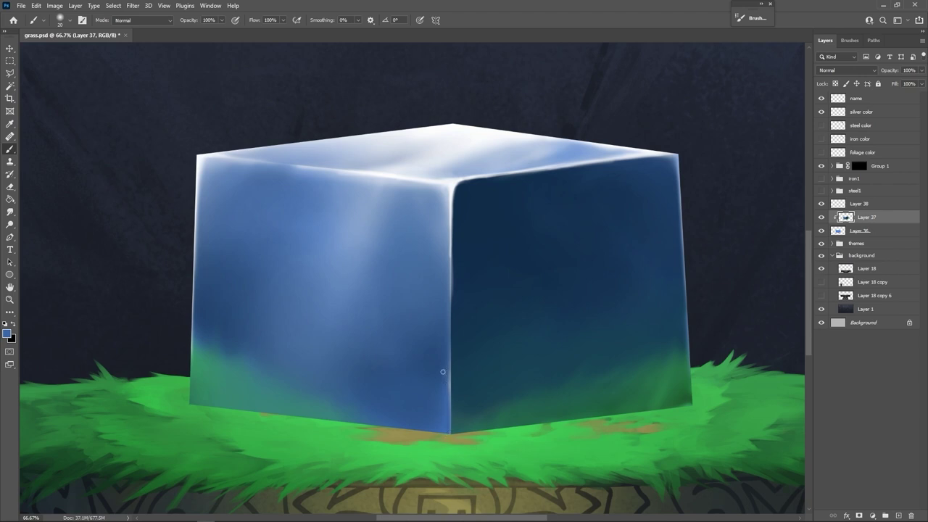
pyautogui.keyDown('alt'); pyautogui.click(443, 371); pyautogui.keyUp('alt')
pyautogui.press(']')
pyautogui.press(']')
pyautogui.press(']')
pyautogui.moveTo(443, 366); pyautogui.dragTo(446, 415)
# Paint a thin white highlight down the lower part of the block's front vertical edge with a very small brush.
pyautogui.keyDown('alt'); pyautogui.click(456, 325); pyautogui.keyUp('alt')
pyautogui.keyDown('alt'); pyautogui.click(451, 182); pyautogui.keyUp('alt')
pyautogui.moveTo(453, 191); pyautogui.dragTo(453, 336)
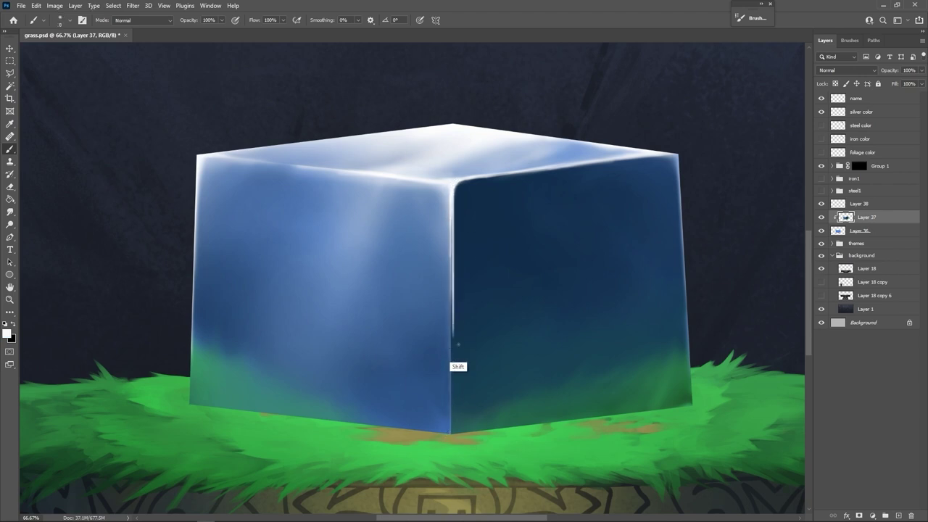
pyautogui.hotkey('ctrl', 'z')
pyautogui.keyDown('shift'); pyautogui.click(451, 433); pyautogui.keyUp('shift')
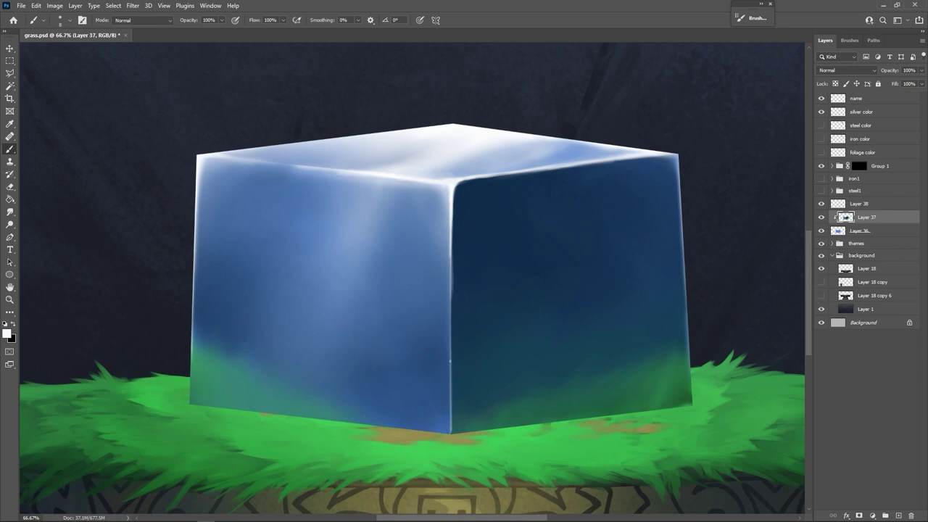
pyautogui.moveTo(451, 257); pyautogui.dragTo(449, 326)
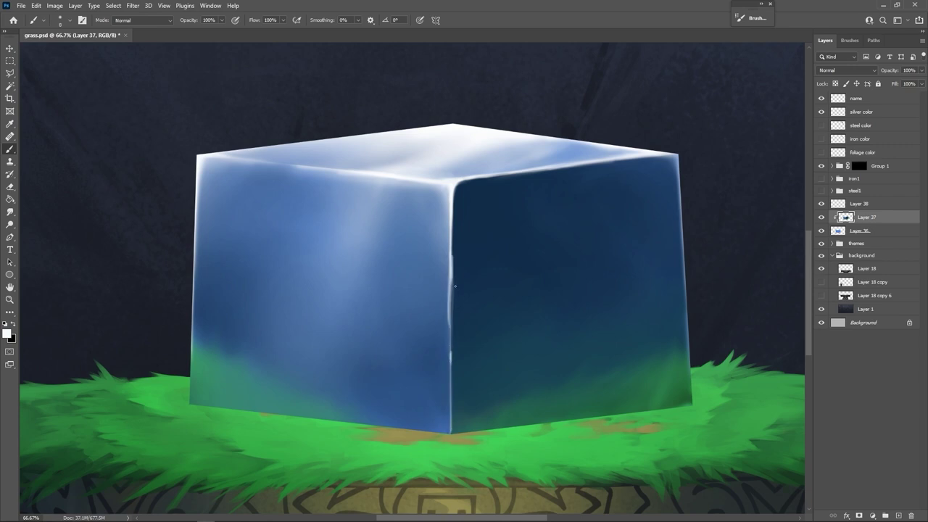
# Blend both sides of the front vertical edge into the faces with a 30 px soft brush and sampled blues.
pyautogui.press(']')
pyautogui.press(']')
pyautogui.press(']')
pyautogui.press(']')
pyautogui.press(']')
pyautogui.press(']')
pyautogui.press(']')
pyautogui.press(']')
pyautogui.press(']')
pyautogui.moveTo(455, 259)
pyautogui.mouseDown()
pyautogui.moveTo(445, 323)
pyautogui.moveTo(445, 278)
pyautogui.mouseUp()
pyautogui.keyDown('alt'); pyautogui.click(443, 298); pyautogui.keyUp('alt')
pyautogui.keyDown('alt'); pyautogui.click(458, 280); pyautogui.keyUp('alt')
pyautogui.keyDown('alt'); pyautogui.click(443, 347); pyautogui.keyUp('alt')
pyautogui.keyDown('alt'); pyautogui.click(441, 286); pyautogui.keyUp('alt')
pyautogui.keyDown('alt'); pyautogui.click(459, 274); pyautogui.keyUp('alt')
# Sharpen the front upper corner and the adjoining right top edge, alternating sampled dark blue and pale highlight colors.
pyautogui.keyDown('alt'); pyautogui.click(450, 203); pyautogui.keyUp('alt')
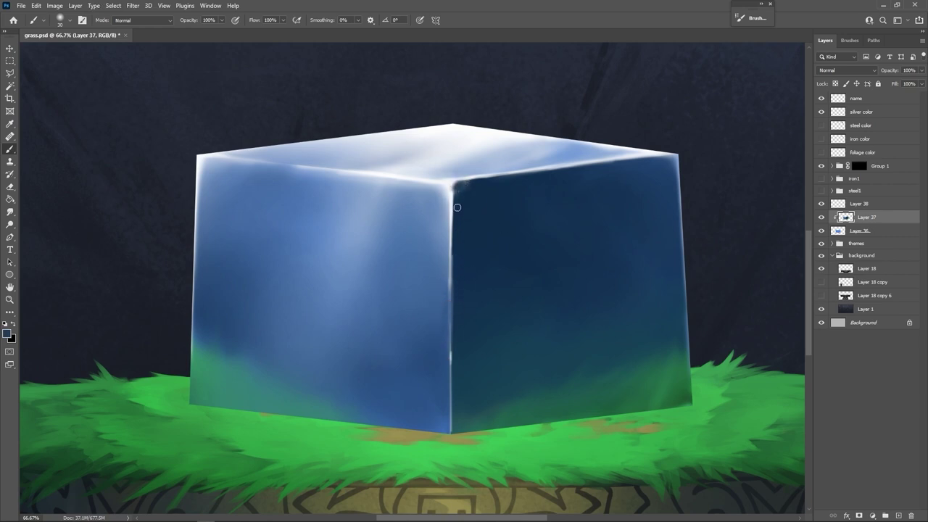
pyautogui.keyDown('alt'); pyautogui.click(446, 187); pyautogui.keyUp('alt')
pyautogui.moveTo(446, 189)
pyautogui.mouseDown()
pyautogui.moveTo(447, 227)
pyautogui.moveTo(462, 179)
pyautogui.moveTo(449, 185)
pyautogui.moveTo(484, 177)
pyautogui.mouseUp()
pyautogui.keyDown('alt'); pyautogui.click(458, 205); pyautogui.keyUp('alt')
pyautogui.keyDown('alt'); pyautogui.click(459, 178); pyautogui.keyUp('alt')
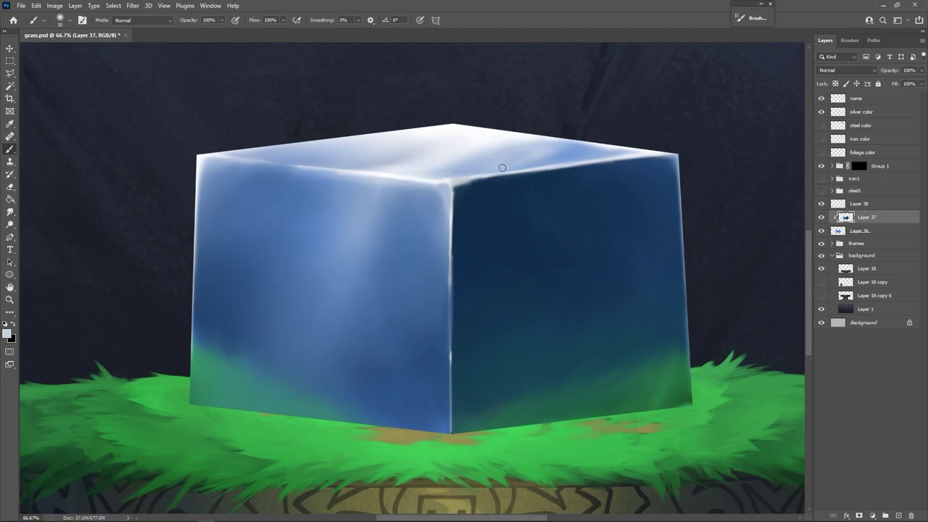
pyautogui.keyDown('alt'); pyautogui.click(466, 189); pyautogui.keyUp('alt')
pyautogui.keyDown('alt'); pyautogui.click(433, 181); pyautogui.keyUp('alt')
pyautogui.moveTo(458, 183); pyautogui.dragTo(517, 174)
# Soften the left face beside the upper front edge and near its outer upper corner with 40 to 70 px brushes and sampled blues.
pyautogui.press(']')
pyautogui.press(']')
pyautogui.keyDown('alt'); pyautogui.click(438, 201); pyautogui.keyUp('alt')
pyautogui.keyDown('alt'); pyautogui.click(439, 205); pyautogui.keyUp('alt')
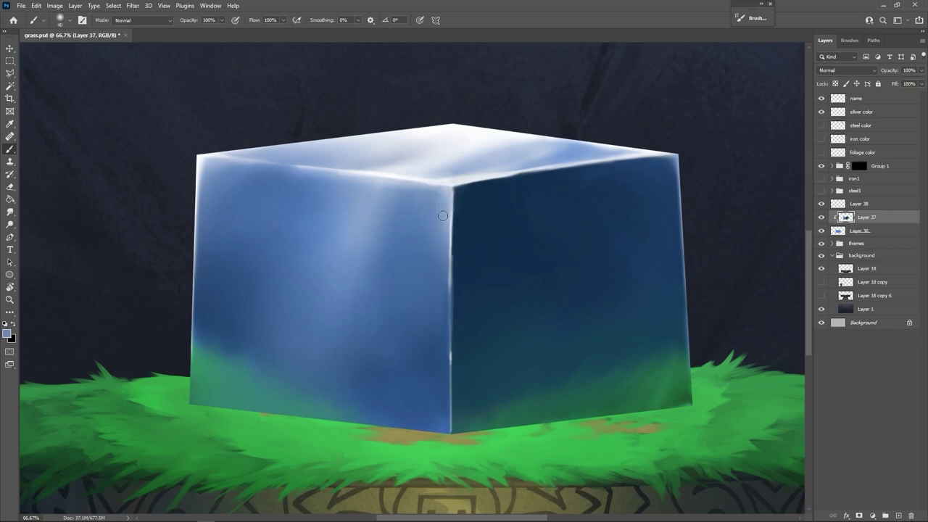
pyautogui.moveTo(444, 195); pyautogui.dragTo(446, 232)
pyautogui.keyDown('alt'); pyautogui.click(447, 236); pyautogui.keyUp('alt')
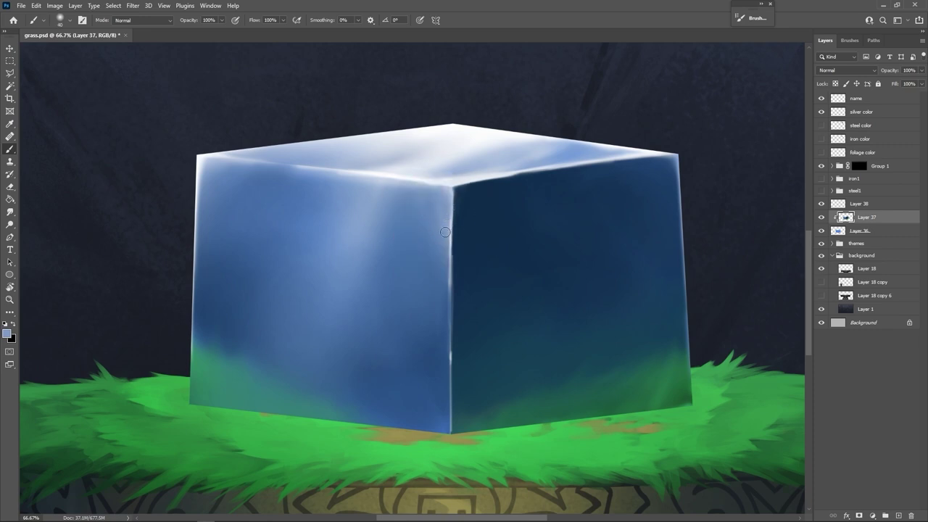
pyautogui.keyDown('alt'); pyautogui.click(427, 198); pyautogui.keyUp('alt')
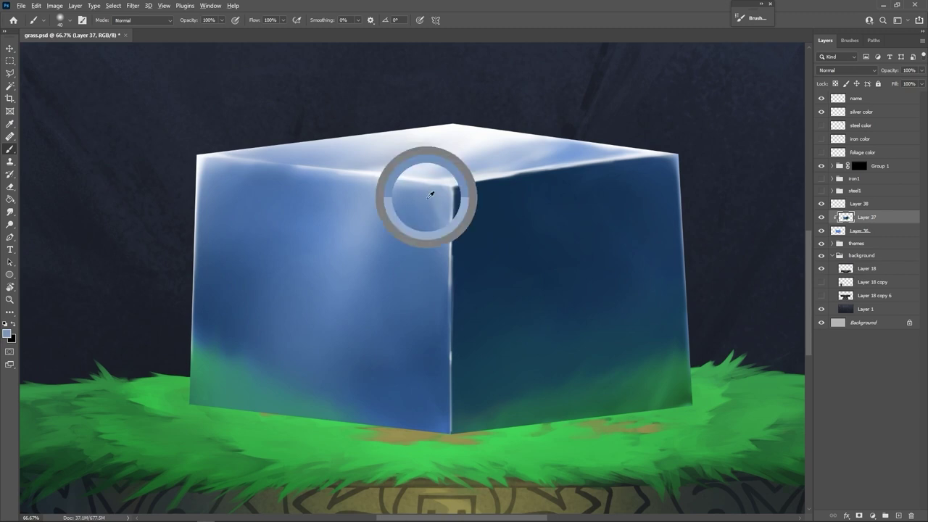
pyautogui.press(']')
pyautogui.press(']')
pyautogui.press(']')
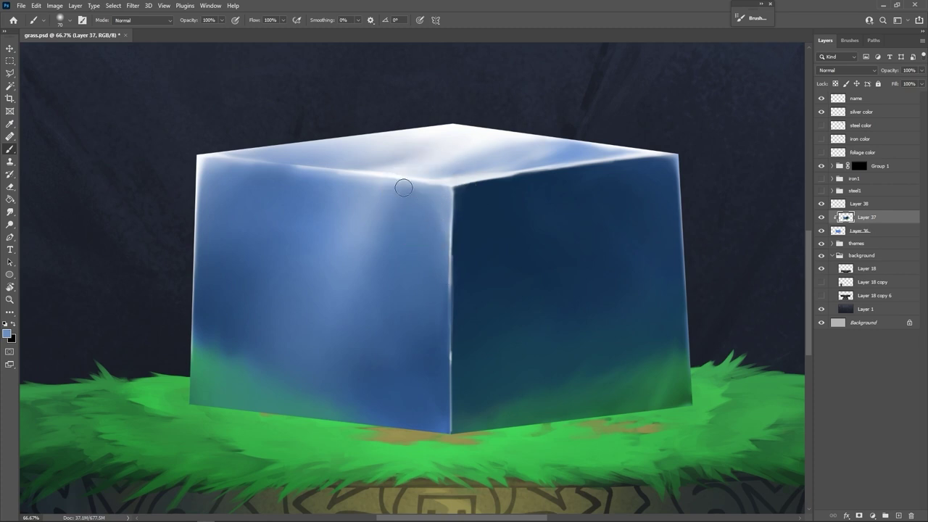
pyautogui.keyDown('alt'); pyautogui.click(467, 199); pyautogui.keyUp('alt')
pyautogui.keyDown('alt'); pyautogui.click(426, 238); pyautogui.keyUp('alt')
pyautogui.moveTo(202, 170); pyautogui.dragTo(217, 169)
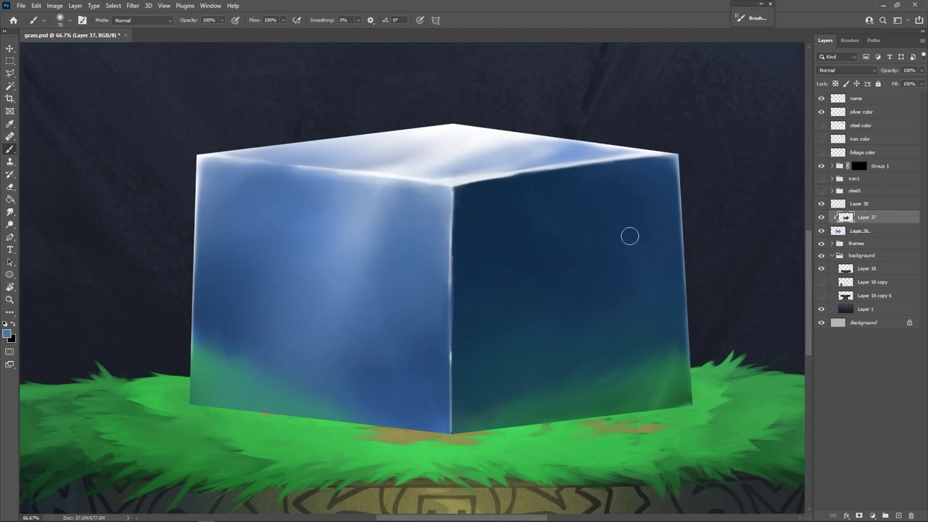
# Round off the block's outer upper corners on Layer 36 with a 25 px Hard Round Pressure Opacity eraser.
pyautogui.press('z')
pyautogui.moveTo(480, 326); pyautogui.dragTo(477, 333)
pyautogui.hotkey('ctrl', '0')
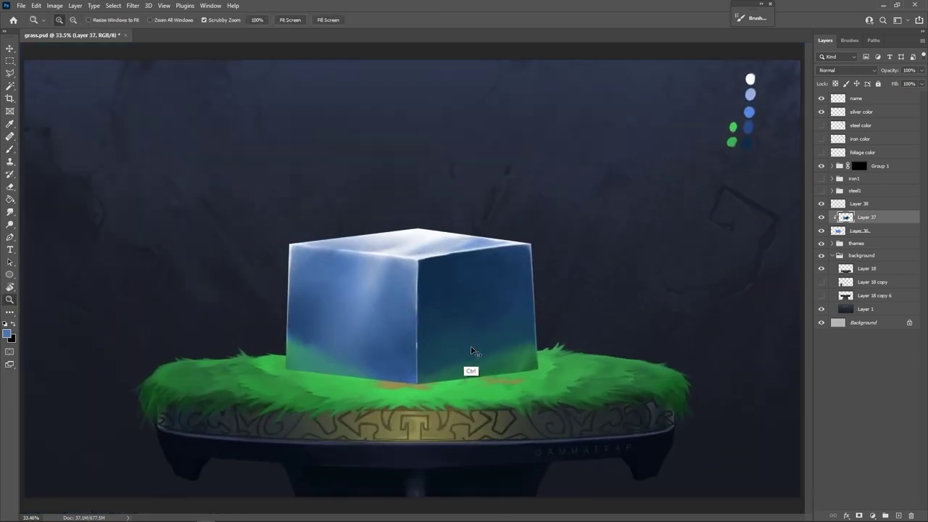
pyautogui.click(879, 232)
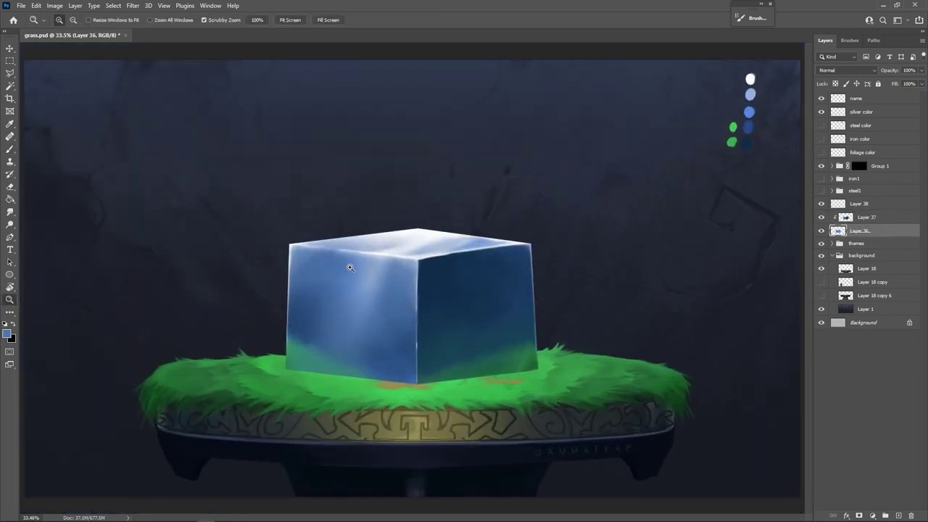
pyautogui.press('e')
pyautogui.rightClick(349, 267)
pyautogui.click(425, 300)
pyautogui.click(421, 136)
pyautogui.press('[')
pyautogui.press('[')
pyautogui.press('[')
pyautogui.press('[')
pyautogui.press('[')
pyautogui.press('[')
pyautogui.press('[')
pyautogui.press('[')
pyautogui.press('[')
pyautogui.press('[')
pyautogui.press('[')
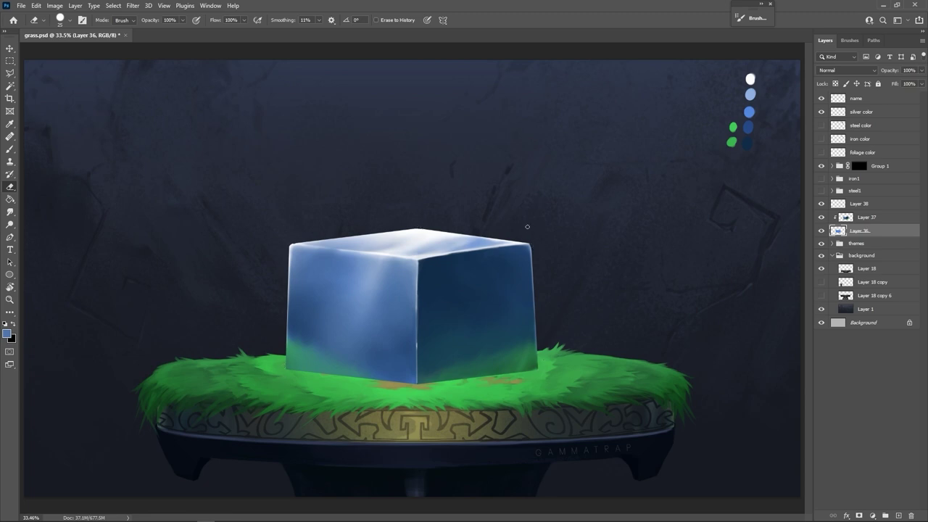
# Paint grass blades over the right face's bottom edge on Layer 38 with the Hard Round Pressure Opacity brush and sampled greens.
pyautogui.press('b')
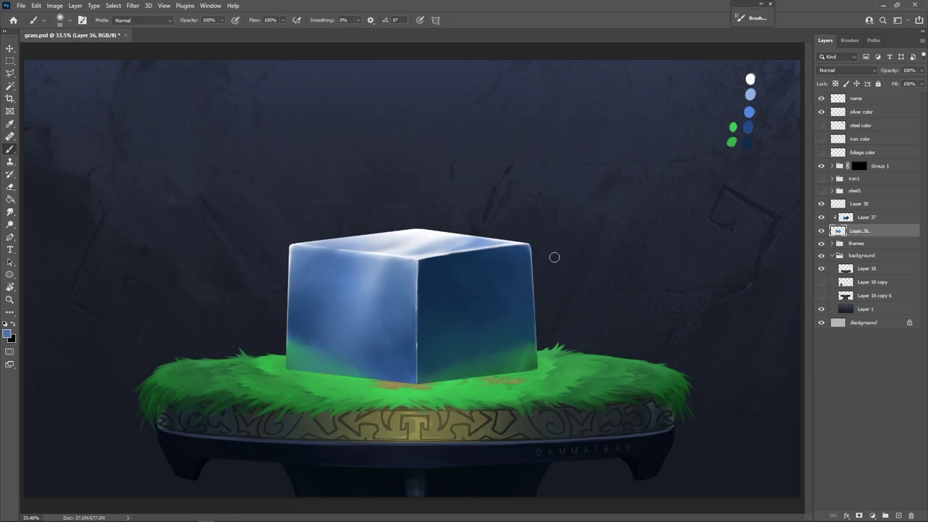
pyautogui.click(822, 206)
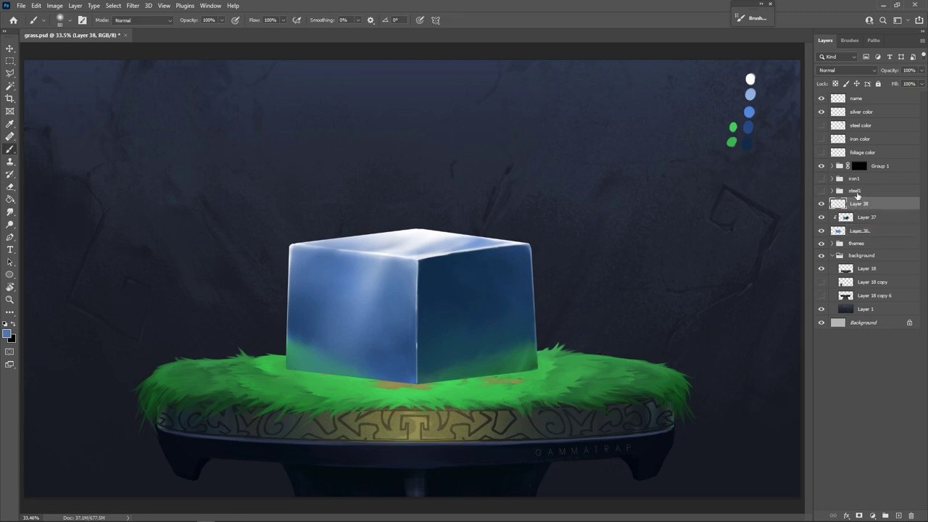
pyautogui.rightClick(331, 130)
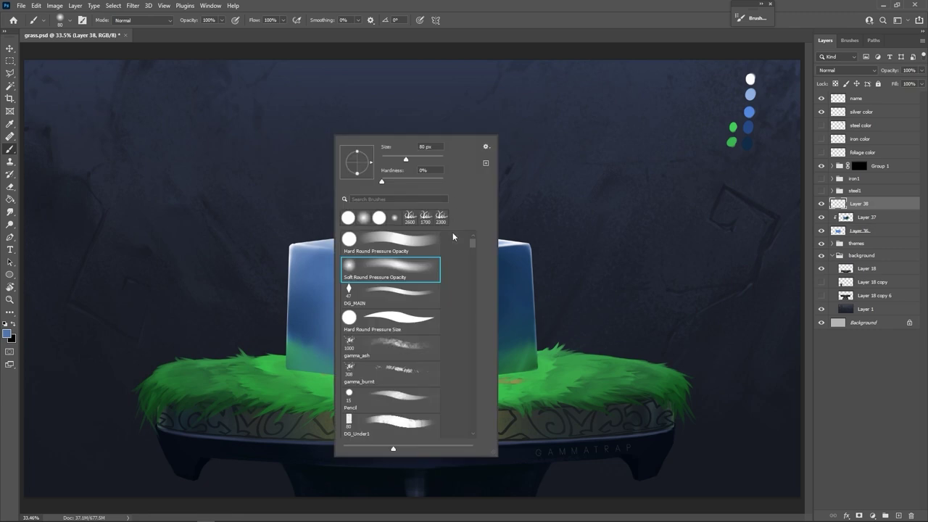
pyautogui.click(420, 250)
pyautogui.click(442, 28)
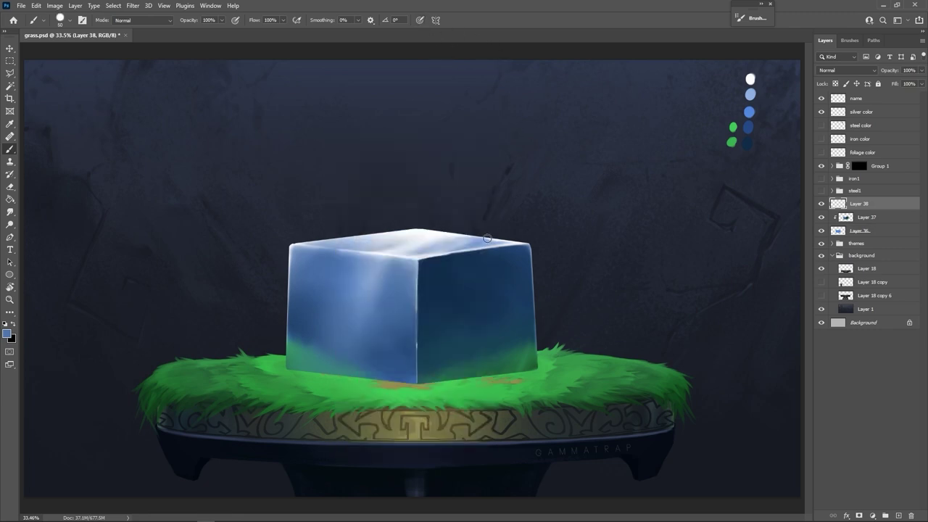
pyautogui.keyDown('alt'); pyautogui.click(533, 395); pyautogui.keyUp('alt')
pyautogui.moveTo(528, 371)
pyautogui.mouseDown()
pyautogui.moveTo(539, 351)
pyautogui.moveTo(495, 366)
pyautogui.moveTo(549, 337)
pyautogui.moveTo(526, 343)
pyautogui.mouseUp()
pyautogui.keyDown('alt'); pyautogui.click(483, 378); pyautogui.keyUp('alt')
pyautogui.keyDown('alt'); pyautogui.click(499, 376); pyautogui.keyUp('alt')
pyautogui.keyDown('alt'); pyautogui.click(507, 374); pyautogui.keyUp('alt')
pyautogui.keyDown('alt'); pyautogui.click(517, 370); pyautogui.keyUp('alt')
pyautogui.keyDown('alt'); pyautogui.click(524, 371); pyautogui.keyUp('alt')
pyautogui.keyDown('alt'); pyautogui.click(523, 369); pyautogui.keyUp('alt')
pyautogui.keyDown('alt'); pyautogui.click(478, 380); pyautogui.keyUp('alt')
pyautogui.moveTo(465, 382)
pyautogui.mouseDown()
pyautogui.moveTo(485, 365)
pyautogui.moveTo(468, 359)
pyautogui.mouseUp()
pyautogui.moveTo(466, 379)
pyautogui.mouseDown()
pyautogui.moveTo(465, 350)
pyautogui.moveTo(482, 360)
pyautogui.moveTo(511, 354)
pyautogui.moveTo(488, 375)
pyautogui.moveTo(529, 370)
pyautogui.moveTo(474, 384)
pyautogui.moveTo(523, 381)
pyautogui.moveTo(510, 373)
pyautogui.moveTo(533, 352)
pyautogui.mouseUp()
pyautogui.keyDown('alt'); pyautogui.click(482, 379); pyautogui.keyUp('alt')
pyautogui.keyDown('alt'); pyautogui.click(478, 377); pyautogui.keyUp('alt')
pyautogui.keyDown('alt'); pyautogui.click(449, 382); pyautogui.keyUp('alt')
pyautogui.moveTo(444, 380)
pyautogui.mouseDown()
pyautogui.moveTo(456, 365)
pyautogui.moveTo(449, 368)
pyautogui.mouseUp()
# Refine the grass blades along the right face's base by alternately trimming them with a hard round eraser and repainting.
pyautogui.press('e')
pyautogui.rightClick(451, 365)
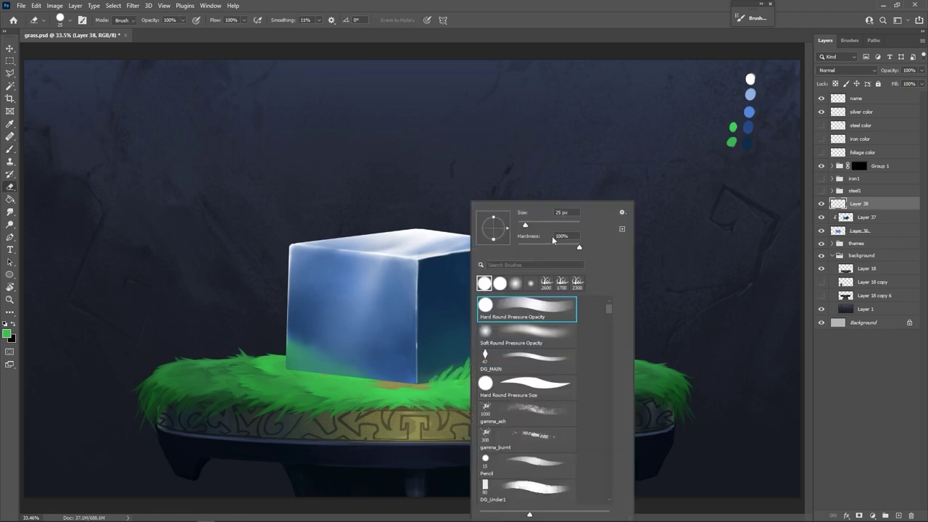
pyautogui.doubleClick(484, 284)
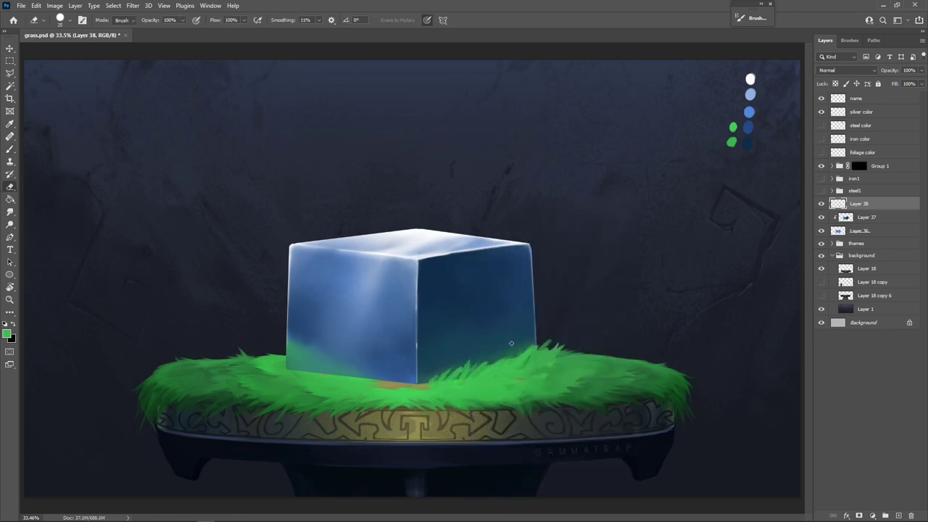
pyautogui.press('b')
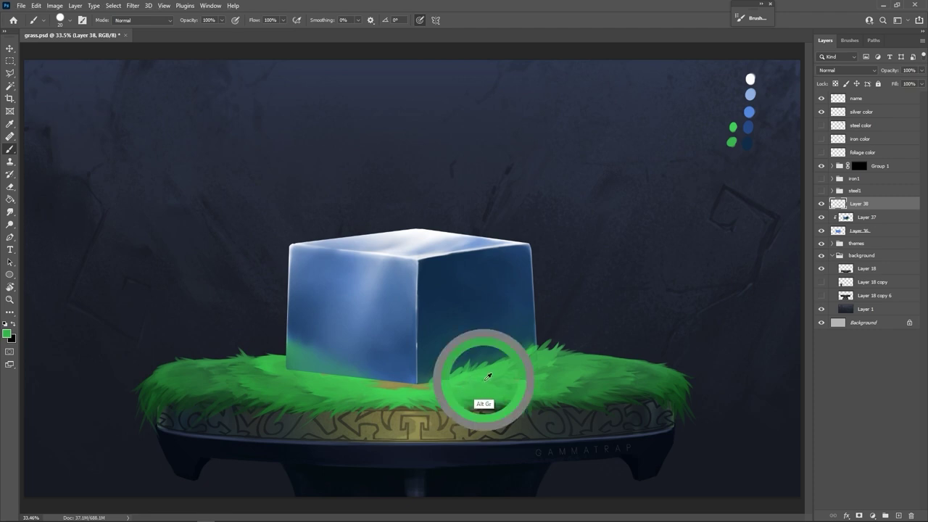
pyautogui.press('e')
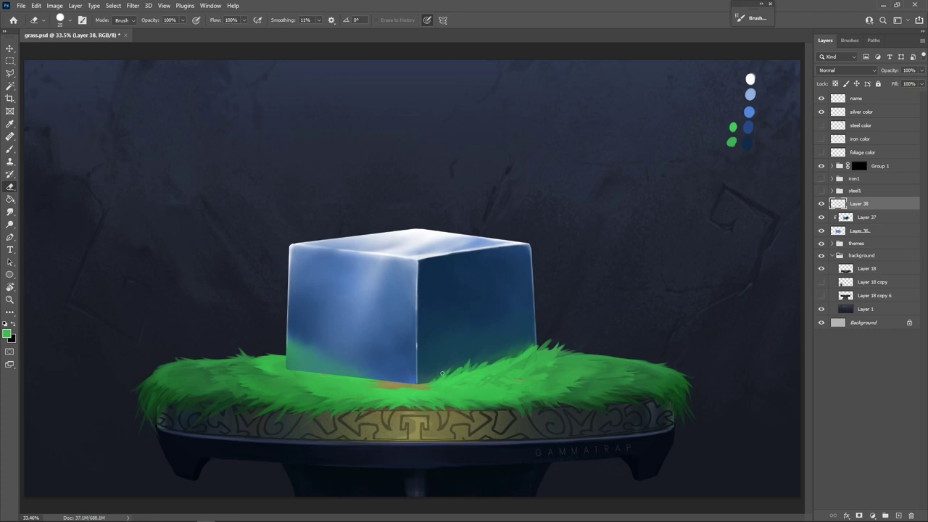
pyautogui.press('b')
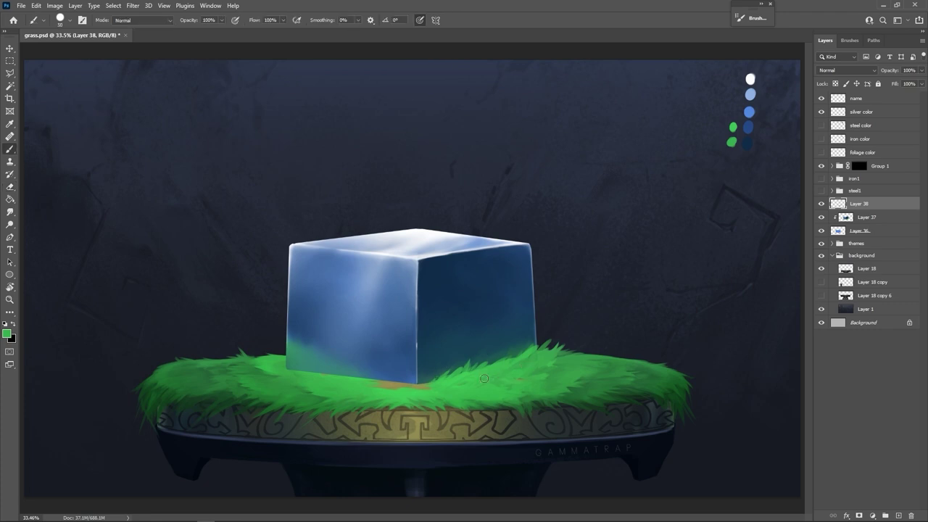
pyautogui.press('e')
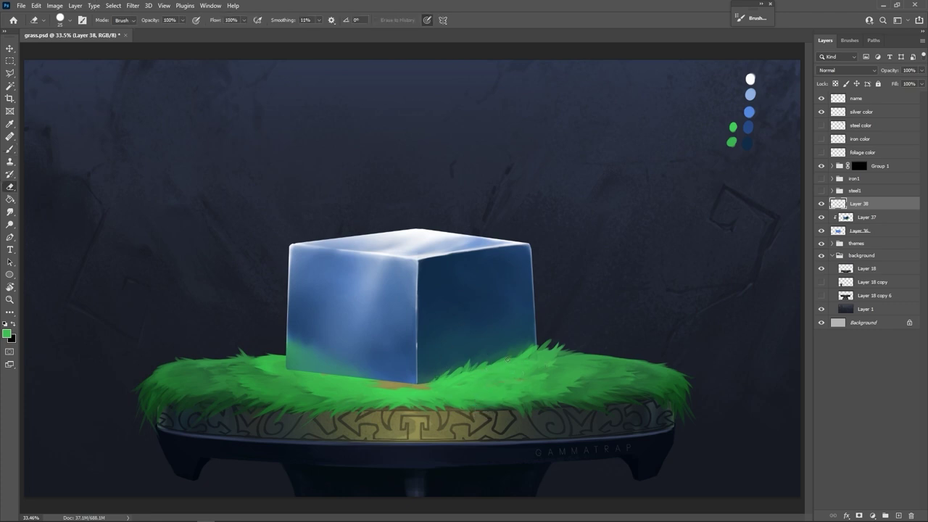
pyautogui.press('b')
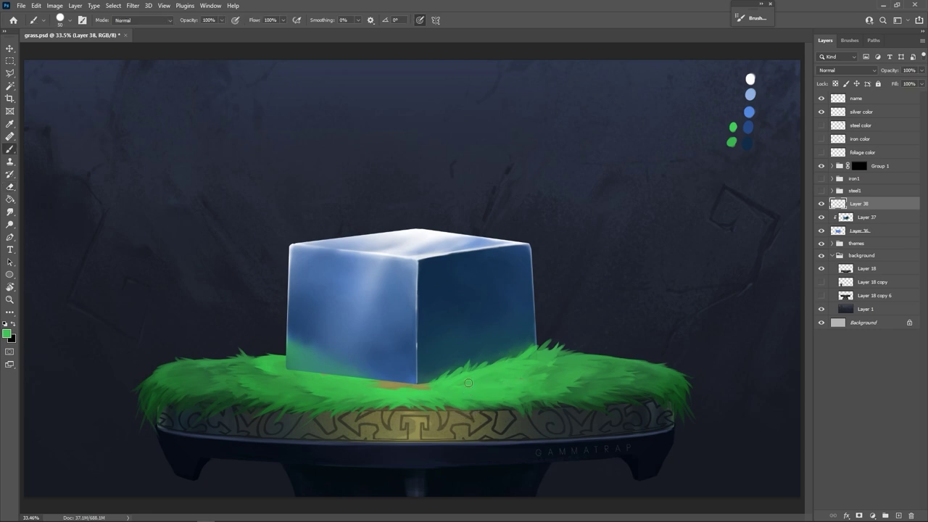
# Add taller grass blades over the block's lower right corner and shrink the eraser to trim them.
pyautogui.moveTo(531, 354); pyautogui.dragTo(548, 344)
pyautogui.moveTo(535, 350)
pyautogui.mouseDown()
pyautogui.moveTo(561, 331)
pyautogui.moveTo(546, 338)
pyautogui.mouseUp()
pyautogui.press('e')
pyautogui.press('[')
pyautogui.press('[')
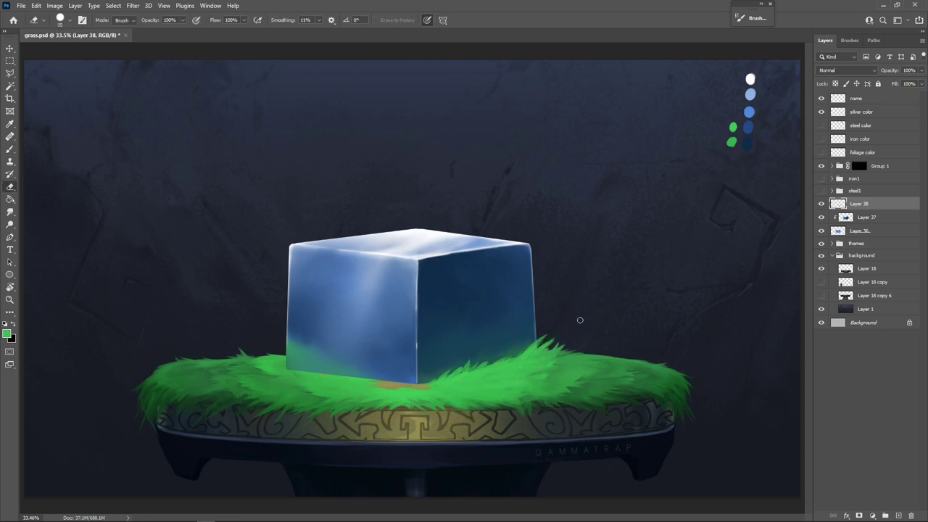
# Paint and trim green grass blades overlapping the left face's bottom edge and lower outer corner.
pyautogui.press('b')
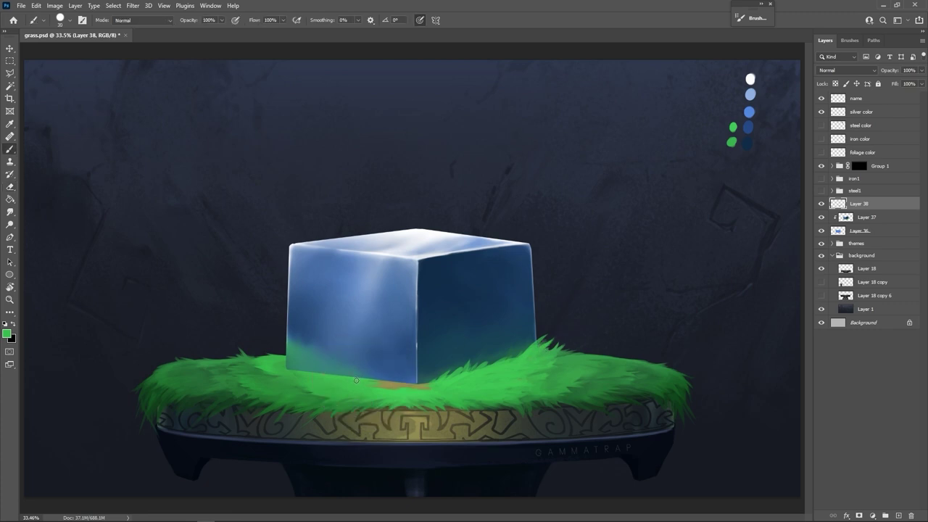
pyautogui.moveTo(335, 375)
pyautogui.mouseDown()
pyautogui.moveTo(304, 359)
pyautogui.moveTo(321, 377)
pyautogui.moveTo(312, 378)
pyautogui.moveTo(275, 333)
pyautogui.mouseUp()
pyautogui.moveTo(302, 372); pyautogui.dragTo(287, 352)
pyautogui.press('e')
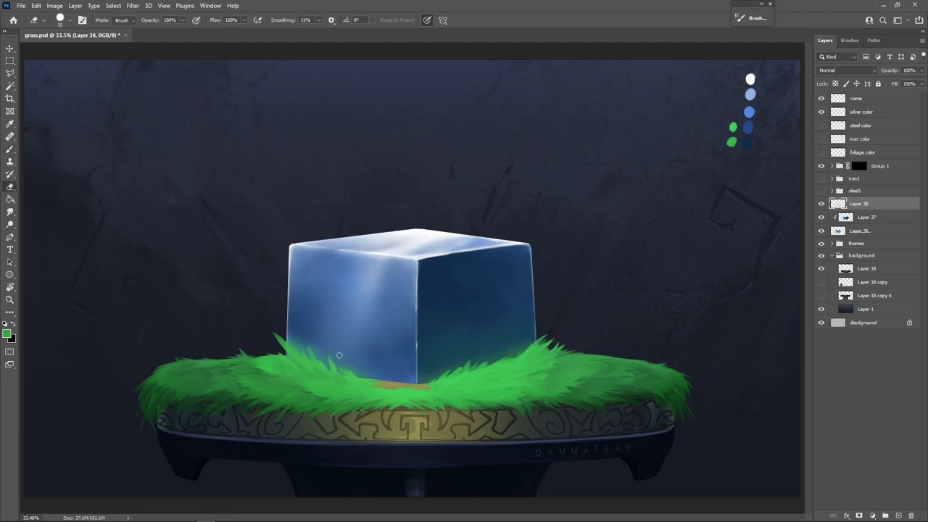
pyautogui.press('b')
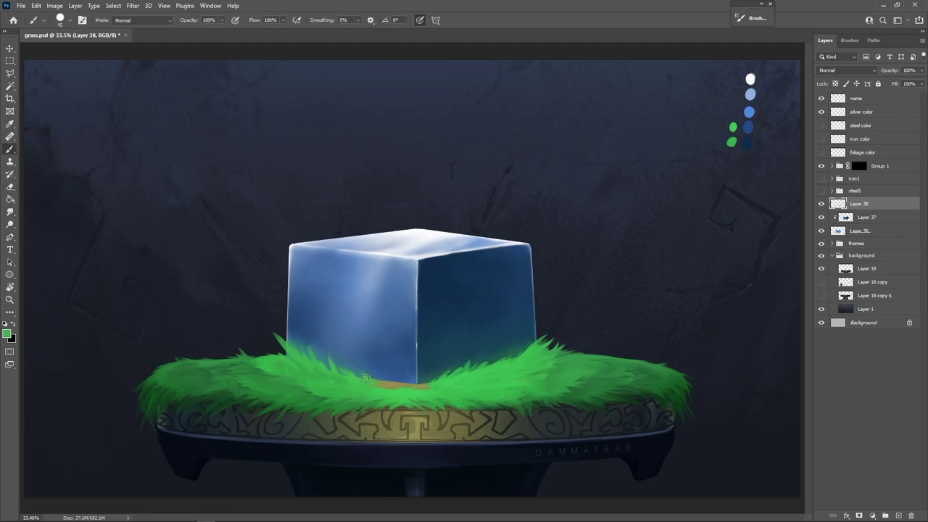
pyautogui.keyDown('alt'); pyautogui.click(338, 382); pyautogui.keyUp('alt')
pyautogui.press('e')
pyautogui.keyDown('alt'); pyautogui.click(356, 379); pyautogui.keyUp('alt')
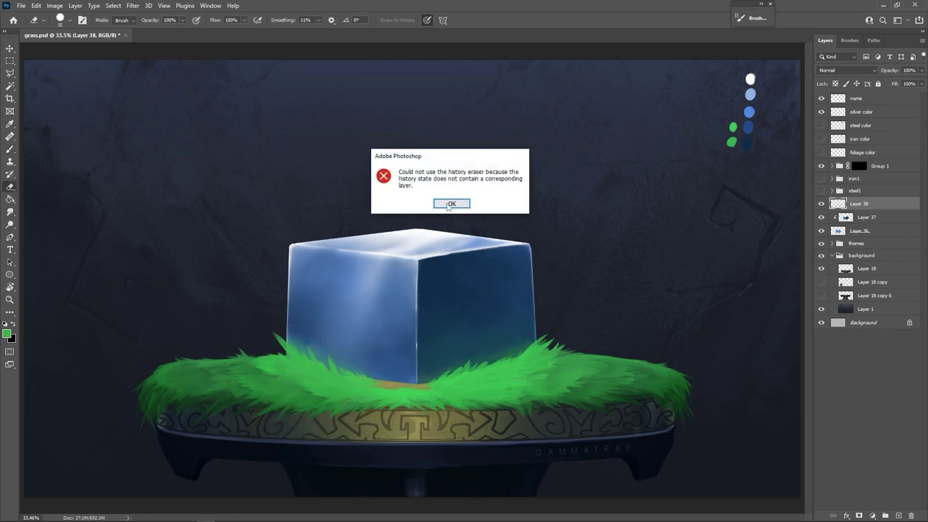
pyautogui.press('Return')
# Touch up the earth and grass around the foot of the front vertical edge with a small brush and sampled ground colors.
pyautogui.press('b')
pyautogui.keyDown('alt'); pyautogui.click(392, 382); pyautogui.keyUp('alt')
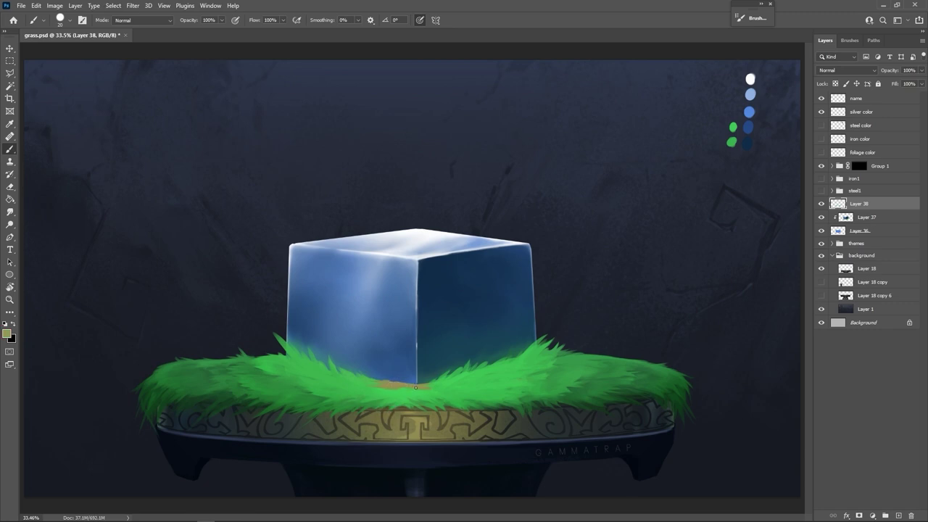
pyautogui.keyDown('alt'); pyautogui.click(450, 409); pyautogui.keyUp('alt')
pyautogui.keyDown('alt'); pyautogui.click(410, 383); pyautogui.keyUp('alt')
pyautogui.press('e')
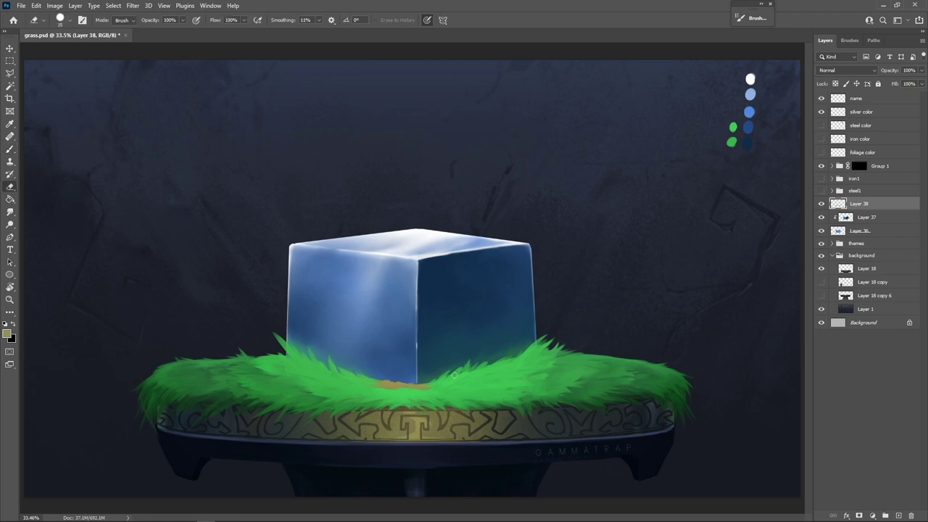
pyautogui.press('b')
pyautogui.keyDown('alt'); pyautogui.click(427, 381); pyautogui.keyUp('alt')
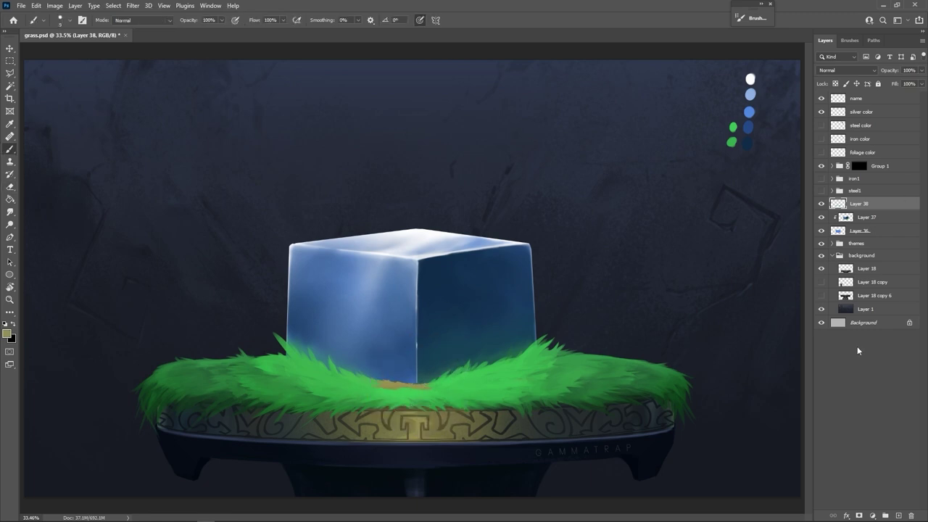
# Add a Multiply layer above Layer 38 and prepare a soft brush with a blue sampled from the block.
pyautogui.click(897, 515)
pyautogui.press(']')
pyautogui.press(']')
pyautogui.press(']')
pyautogui.press(']')
pyautogui.press(']')
pyautogui.press(']')
pyautogui.press(']')
pyautogui.press(']')
pyautogui.press(']')
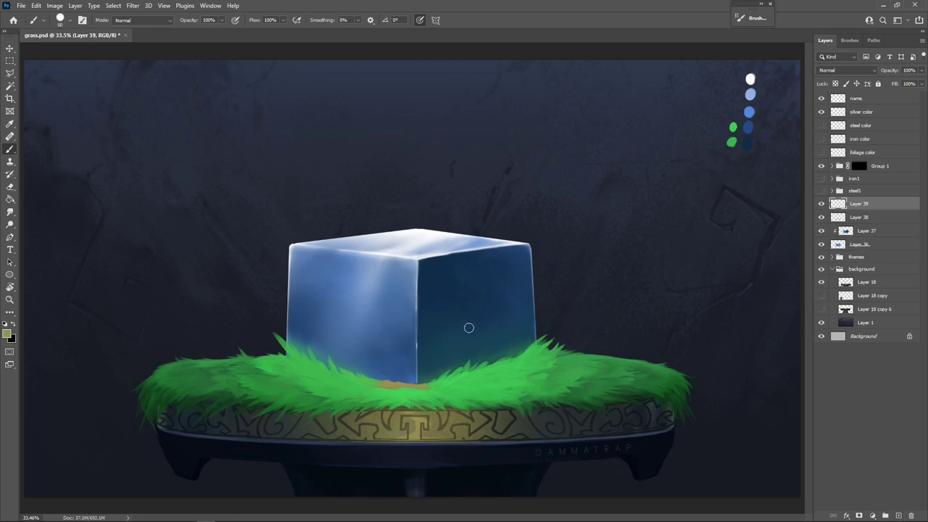
pyautogui.rightClick(468, 327)
pyautogui.click(543, 87)
pyautogui.click(419, 21)
pyautogui.keyDown('alt'); pyautogui.click(435, 337); pyautogui.keyUp('alt')
pyautogui.click(847, 69)
pyautogui.click(825, 107)
pyautogui.press('[')
pyautogui.press('[')
pyautogui.press('[')
# Move Layers 36 through 39 together slightly downward so the block sits lower on the pedestal.
pyautogui.keyDown('shift'); pyautogui.click(863, 244); pyautogui.keyUp('shift')
pyautogui.press('v')
pyautogui.moveTo(668, 283); pyautogui.dragTo(668, 289)
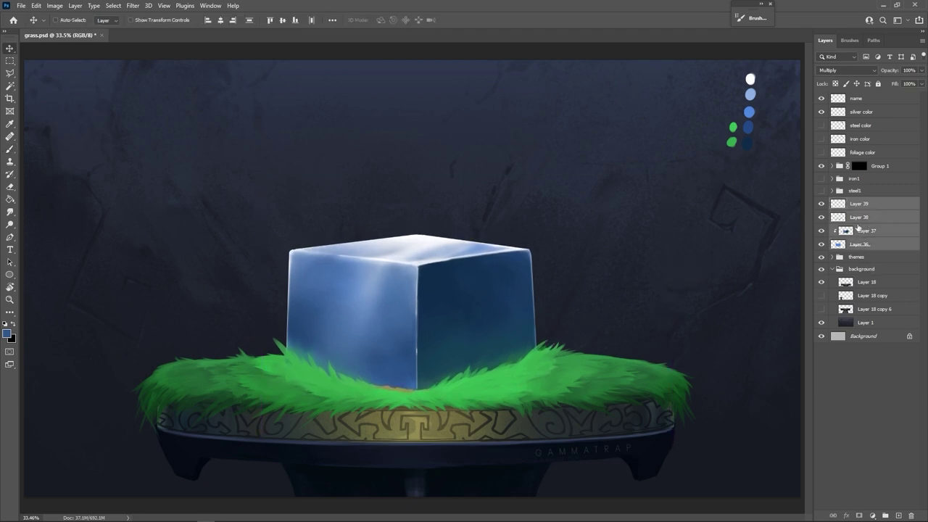
# Try a blue shading stroke over the block with a large soft brush on the Multiply layer, Layer 39.
pyautogui.click(859, 204)
pyautogui.press('b')
pyautogui.moveTo(202, 110); pyautogui.dragTo(379, 266)
pyautogui.hotkey('ctrl', 'z')
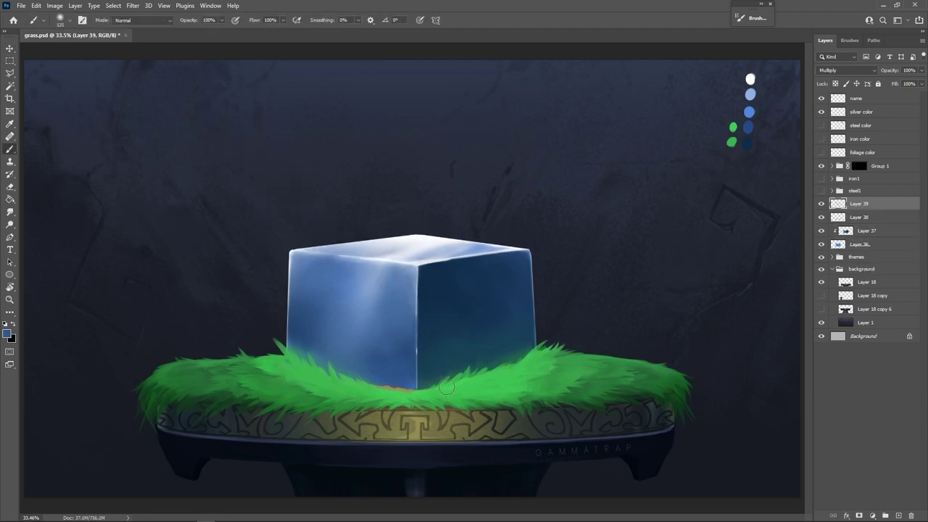
# Paint a soft blue cast shadow on Layer 39 over the grass beside the block's dark side face.
pyautogui.press(']')
pyautogui.press(']')
pyautogui.press(']')
pyautogui.press(']')
pyautogui.press(']')
pyautogui.press(']')
pyautogui.press('[')
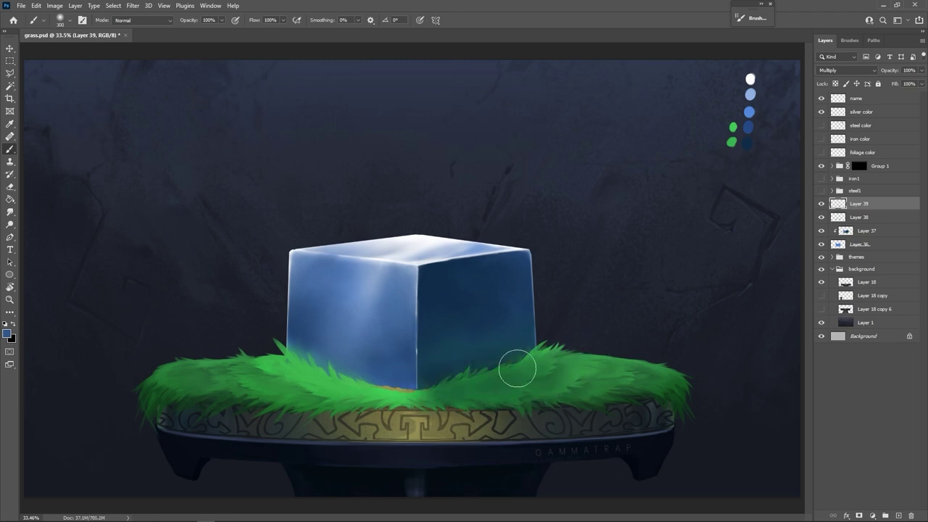
pyautogui.press('[')
pyautogui.press('[')
pyautogui.press('[')
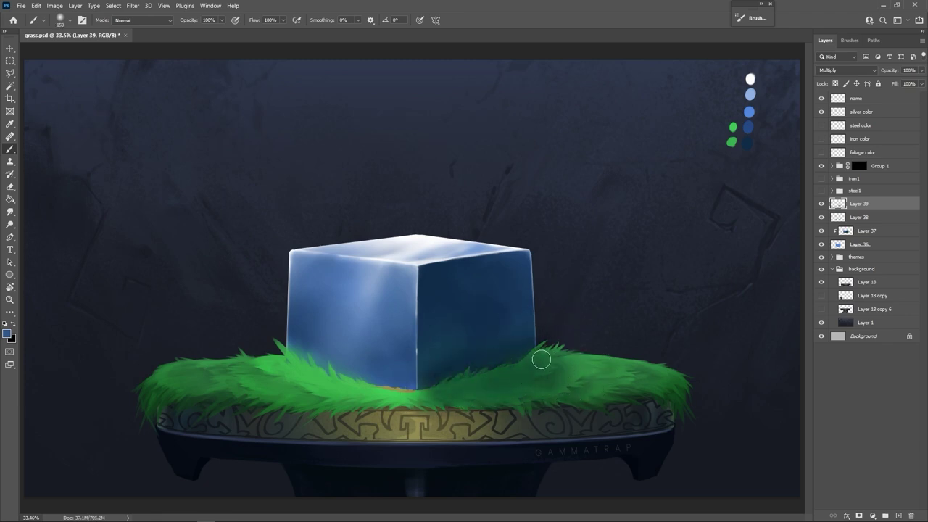
# Extend the cast shadow outward across the grass toward the pedestal's rim, varying the soft brush size.
pyautogui.moveTo(543, 356)
pyautogui.mouseDown()
pyautogui.moveTo(623, 394)
pyautogui.moveTo(564, 382)
pyautogui.moveTo(581, 392)
pyautogui.moveTo(487, 393)
pyautogui.moveTo(527, 373)
pyautogui.moveTo(613, 389)
pyautogui.moveTo(426, 388)
pyautogui.moveTo(437, 395)
pyautogui.moveTo(421, 380)
pyautogui.moveTo(424, 352)
pyautogui.moveTo(510, 327)
pyautogui.moveTo(441, 392)
pyautogui.moveTo(473, 385)
pyautogui.moveTo(440, 364)
pyautogui.moveTo(521, 379)
pyautogui.moveTo(515, 336)
pyautogui.moveTo(526, 394)
pyautogui.mouseUp()
pyautogui.press('[')
pyautogui.press('[')
pyautogui.press('[')
pyautogui.press(']')
pyautogui.press(']')
pyautogui.press(']')
pyautogui.press(']')
pyautogui.press(']')
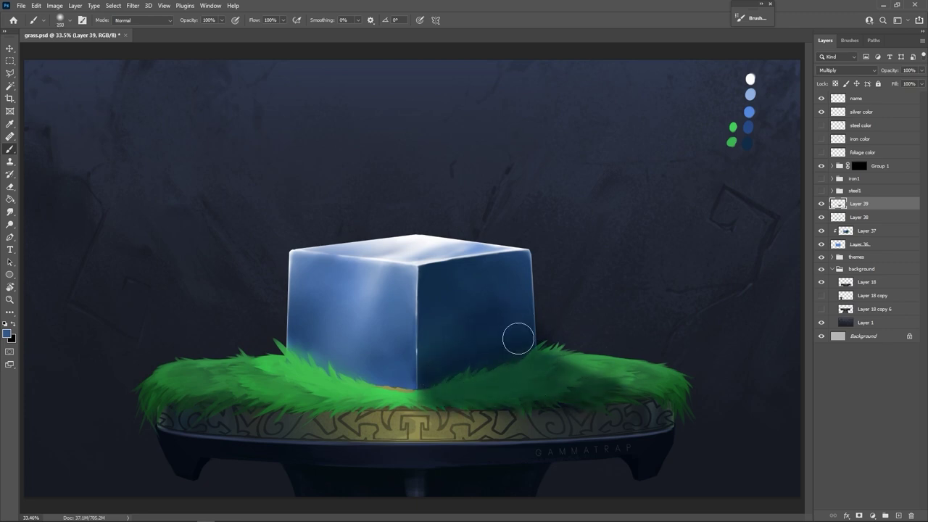
# Set the eraser to Soft Round Pressure Opacity without size pressure and soften the grass shadow at about 300 px.
pyautogui.press('e')
pyautogui.rightClick(546, 326)
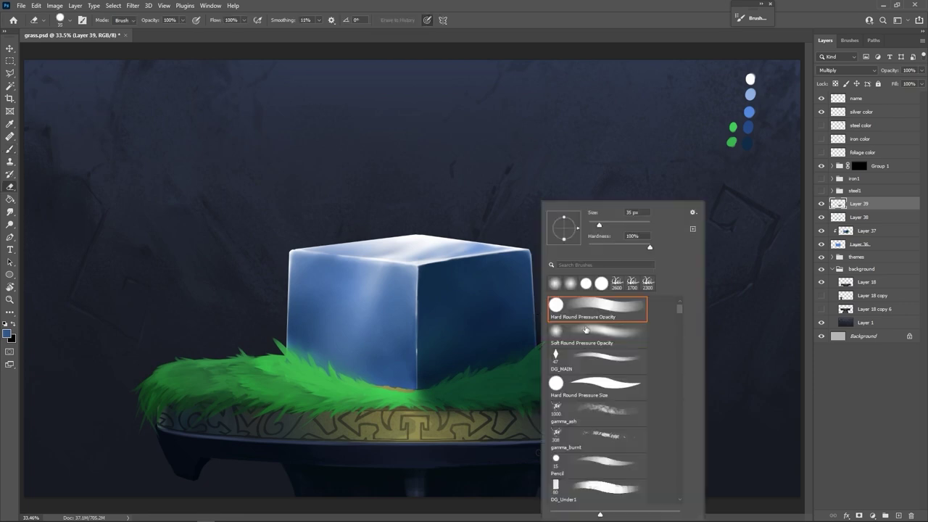
pyautogui.click(585, 331)
pyautogui.click(427, 20)
pyautogui.press(']')
pyautogui.press(']')
pyautogui.press(']')
pyautogui.press(']')
pyautogui.press(']')
pyautogui.press(']')
pyautogui.press(']')
pyautogui.press(']')
pyautogui.press(']')
pyautogui.press(']')
pyautogui.press(']')
pyautogui.press(']')
pyautogui.press(']')
pyautogui.press(']')
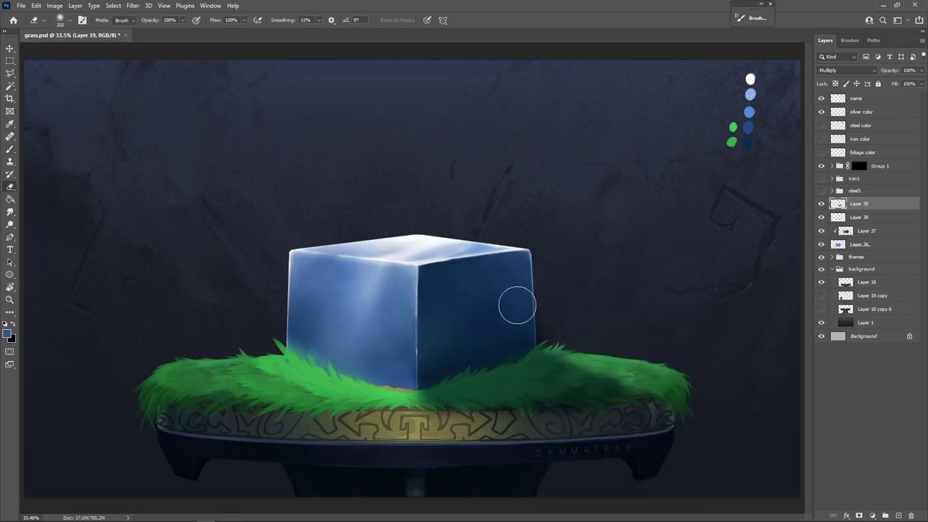
pyautogui.press(']')
pyautogui.press(']')
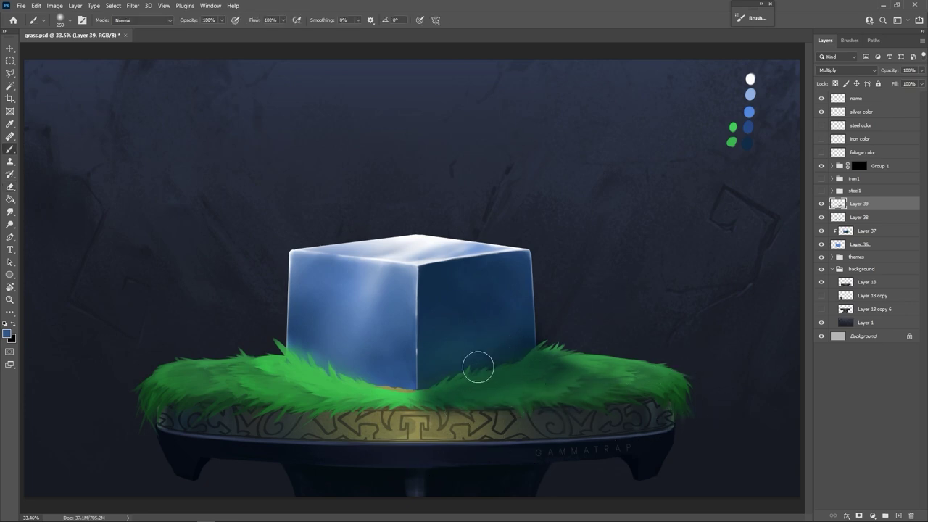
# Trim the shadow around the block's dark face and front corner with the soft eraser, reducing it to about 80 px.
pyautogui.press('[')
pyautogui.press('[')
pyautogui.press('[')
pyautogui.press('[')
pyautogui.press('[')
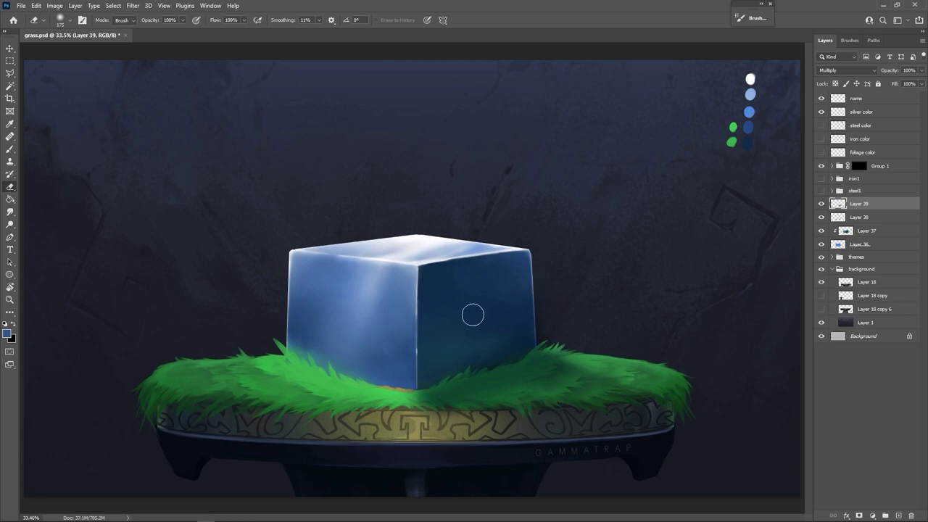
pyautogui.press('[')
pyautogui.press('[')
pyautogui.press('[')
pyautogui.press('[')
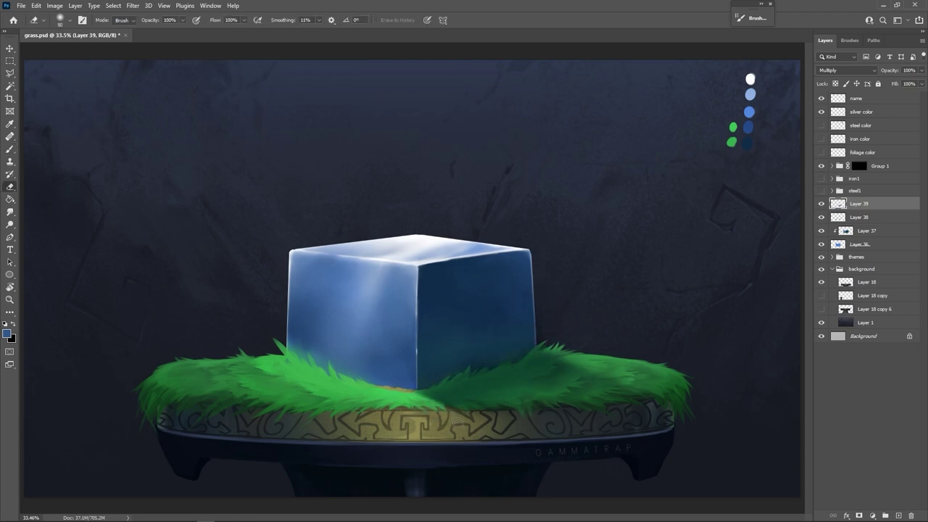
# Erase stray shading from the pedestal's gold band below the front corner with a 500 px soft eraser.
pyautogui.press(']')
pyautogui.press(']')
pyautogui.press(']')
pyautogui.press(']')
pyautogui.press(']')
pyautogui.press(']')
pyautogui.press(']')
pyautogui.press(']')
pyautogui.press(']')
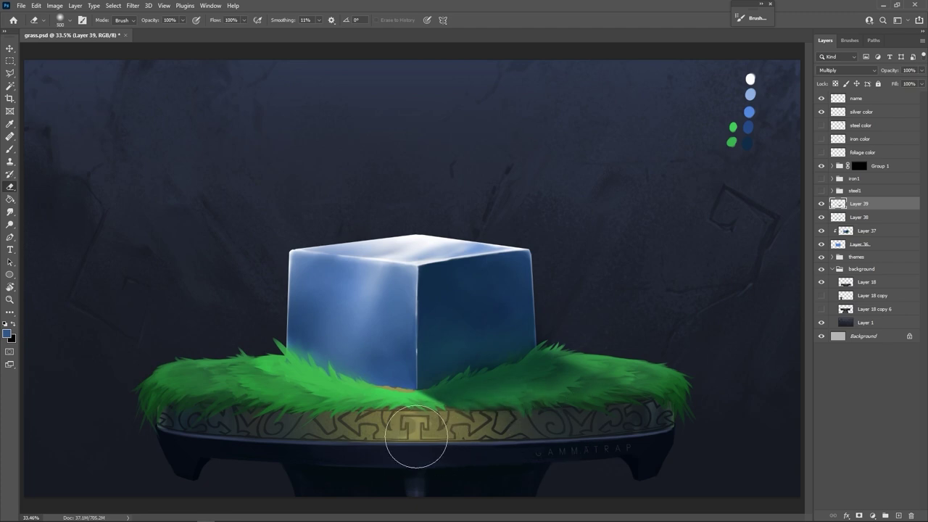
# Erase a crisp shadow edge into the grass behind the block's far side corner with a 50 px soft eraser.
pyautogui.press('[')
pyautogui.press('[')
pyautogui.press('[')
pyautogui.press('[')
pyautogui.press('[')
pyautogui.press('[')
pyautogui.press('[')
pyautogui.press('[')
pyautogui.press('[')
pyautogui.press('[')
pyautogui.press('[')
pyautogui.press('[')
pyautogui.press('[')
pyautogui.moveTo(541, 345); pyautogui.dragTo(556, 353)
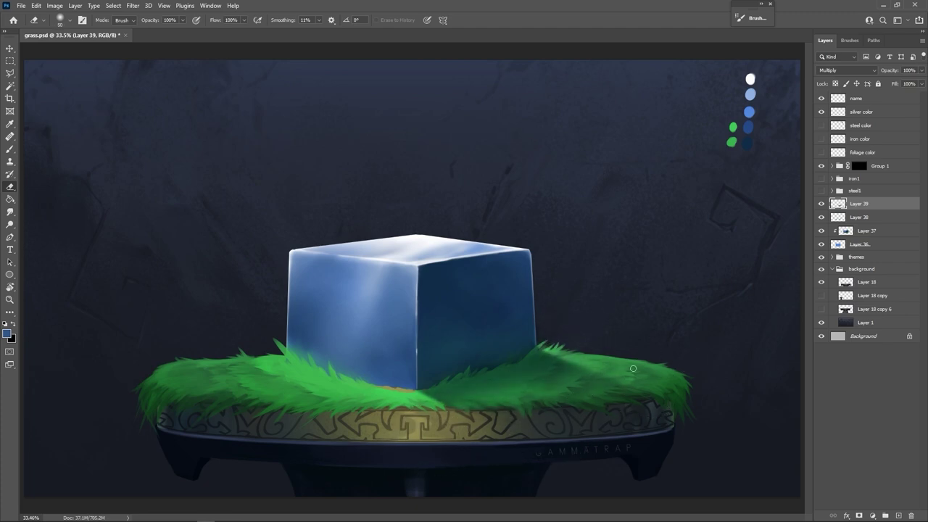
# Blend the cast shadow across the grass beside the dark face with a soft eraser of about 250 px.
pyautogui.press('b')
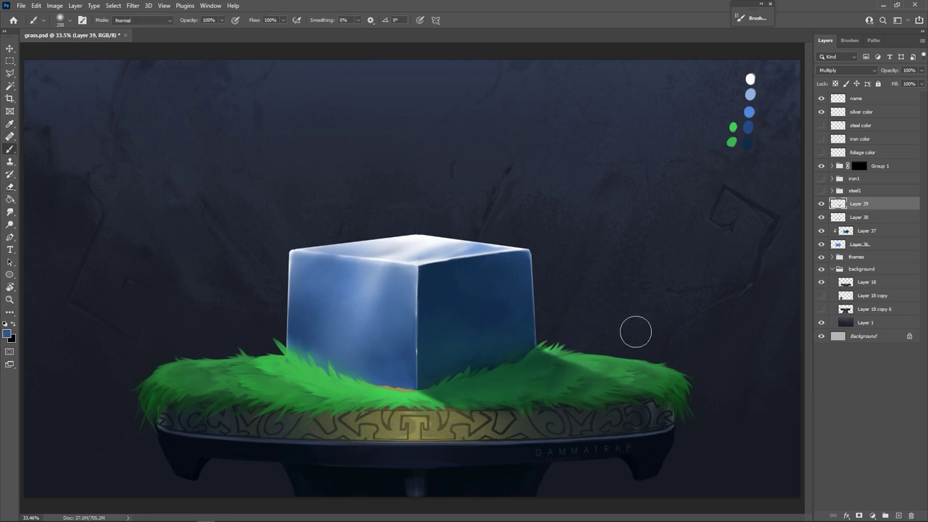
pyautogui.press('e')
pyautogui.press(']')
pyautogui.press(']')
pyautogui.press(']')
pyautogui.press(']')
pyautogui.press(']')
pyautogui.press(']')
pyautogui.press(']')
pyautogui.press(']')
pyautogui.press(']')
pyautogui.press(']')
pyautogui.press(']')
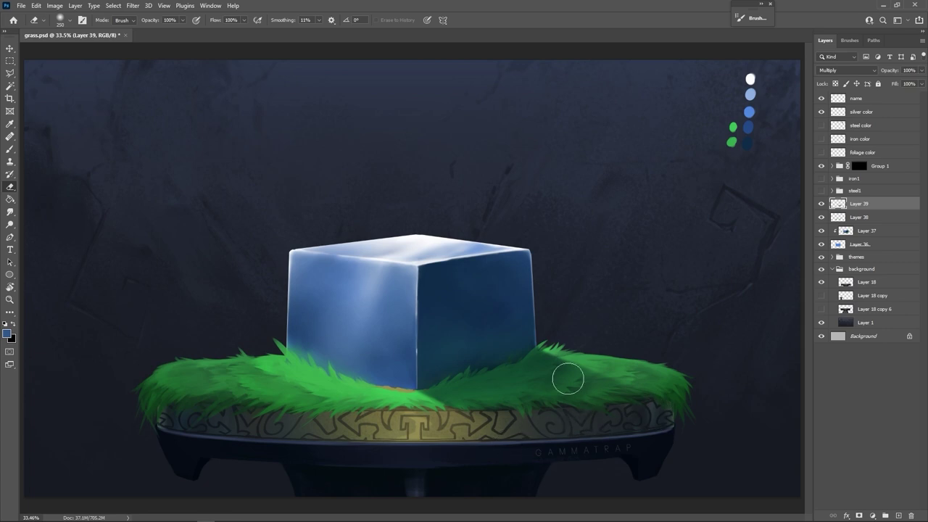
# Hide the silver color swatches and paint white on Group 1's mask above the block with a large soft brush.
pyautogui.click(859, 166)
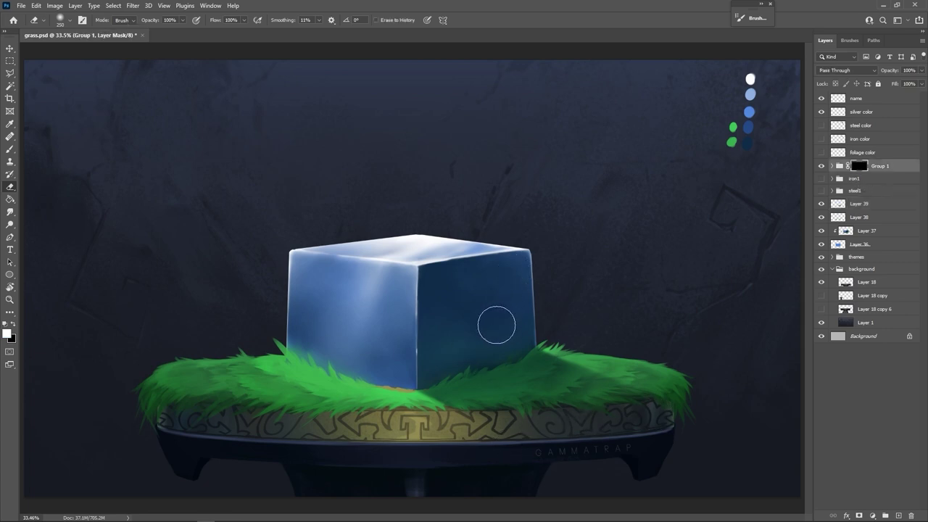
pyautogui.press('b')
pyautogui.click(821, 126)
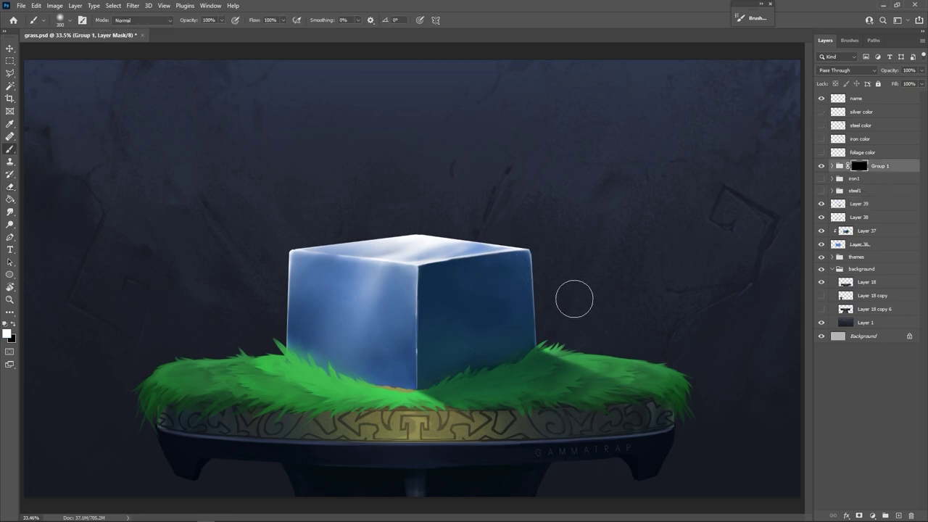
pyautogui.moveTo(319, 261)
pyautogui.mouseDown()
pyautogui.moveTo(311, 280)
pyautogui.moveTo(372, 224)
pyautogui.mouseUp()
pyautogui.press(']')
pyautogui.press(']')
pyautogui.press('[')
pyautogui.press('[')
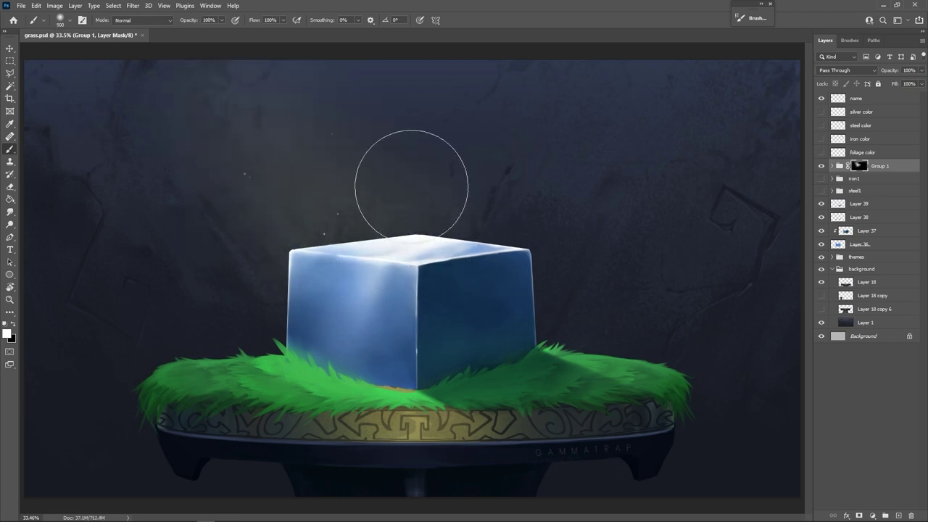
# Paint the light onto the block's top face through Group 1's mask with a 400 px soft brush.
pyautogui.press('[')
pyautogui.press('[')
pyautogui.press('[')
pyautogui.press('[')
pyautogui.press('[')
pyautogui.press('[')
pyautogui.press('[')
pyautogui.press('[')
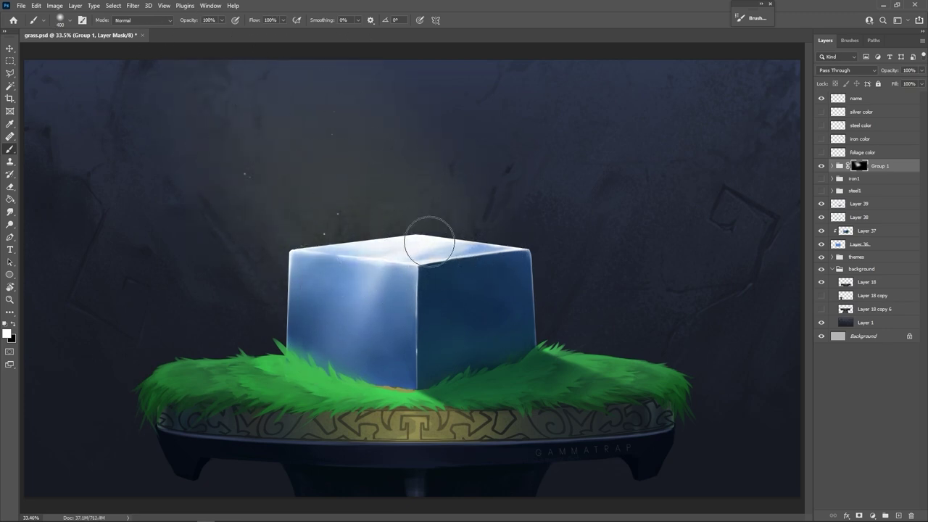
# Brighten the lit grass on both sides of the block by painting on Group 1's mask with progressively smaller soft brushes.
pyautogui.moveTo(310, 376)
pyautogui.mouseDown()
pyautogui.moveTo(267, 340)
pyautogui.moveTo(285, 366)
pyautogui.moveTo(247, 366)
pyautogui.moveTo(361, 392)
pyautogui.mouseUp()
pyautogui.press('[')
pyautogui.press('[')
pyautogui.press('[')
pyautogui.press('[')
pyautogui.press('[')
pyautogui.press('[')
pyautogui.press('[')
pyautogui.press('[')
pyautogui.press('[')
pyautogui.press('[')
pyautogui.moveTo(243, 358)
pyautogui.mouseDown()
pyautogui.moveTo(261, 364)
pyautogui.moveTo(226, 361)
pyautogui.mouseUp()
pyautogui.moveTo(543, 347); pyautogui.dragTo(618, 367)
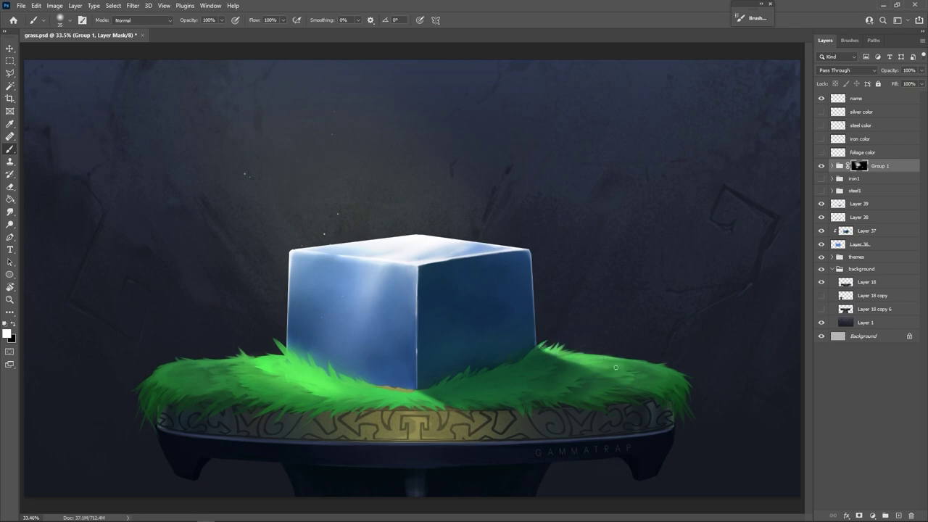
# Erase excess glow from Group 1's mask over the background wall with a soft eraser enlarged to about 800 px.
pyautogui.press('e')
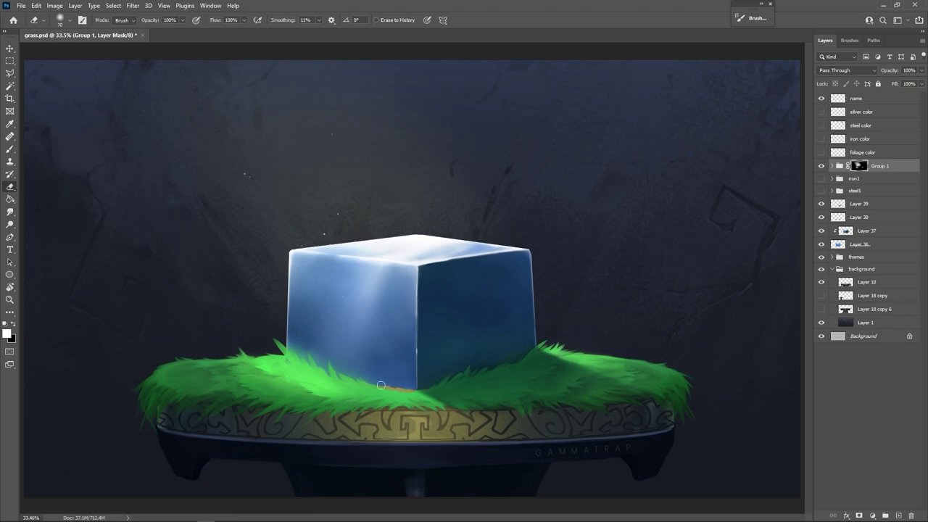
pyautogui.press(']')
pyautogui.press(']')
pyautogui.press(']')
pyautogui.press(']')
pyautogui.press(']')
pyautogui.press(']')
pyautogui.press(']')
pyautogui.press(']')
pyautogui.press(']')
pyautogui.press(']')
pyautogui.press(']')
pyautogui.press(']')
pyautogui.press(']')
pyautogui.press(']')
pyautogui.press(']')
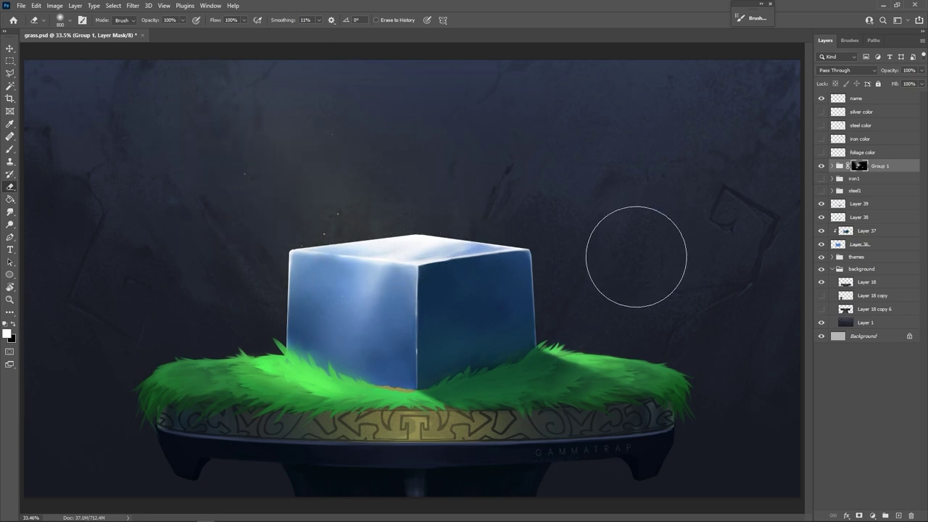
pyautogui.press('[')
pyautogui.press('[')
pyautogui.press('[')
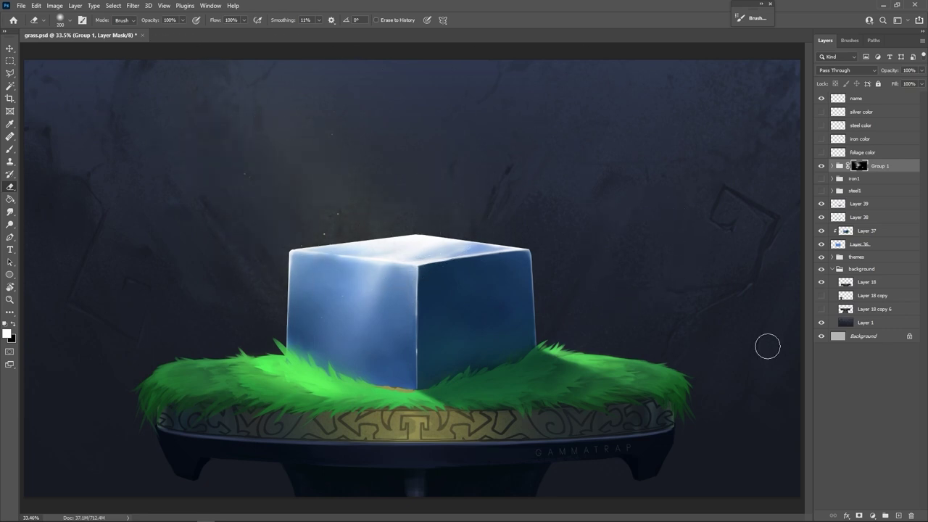